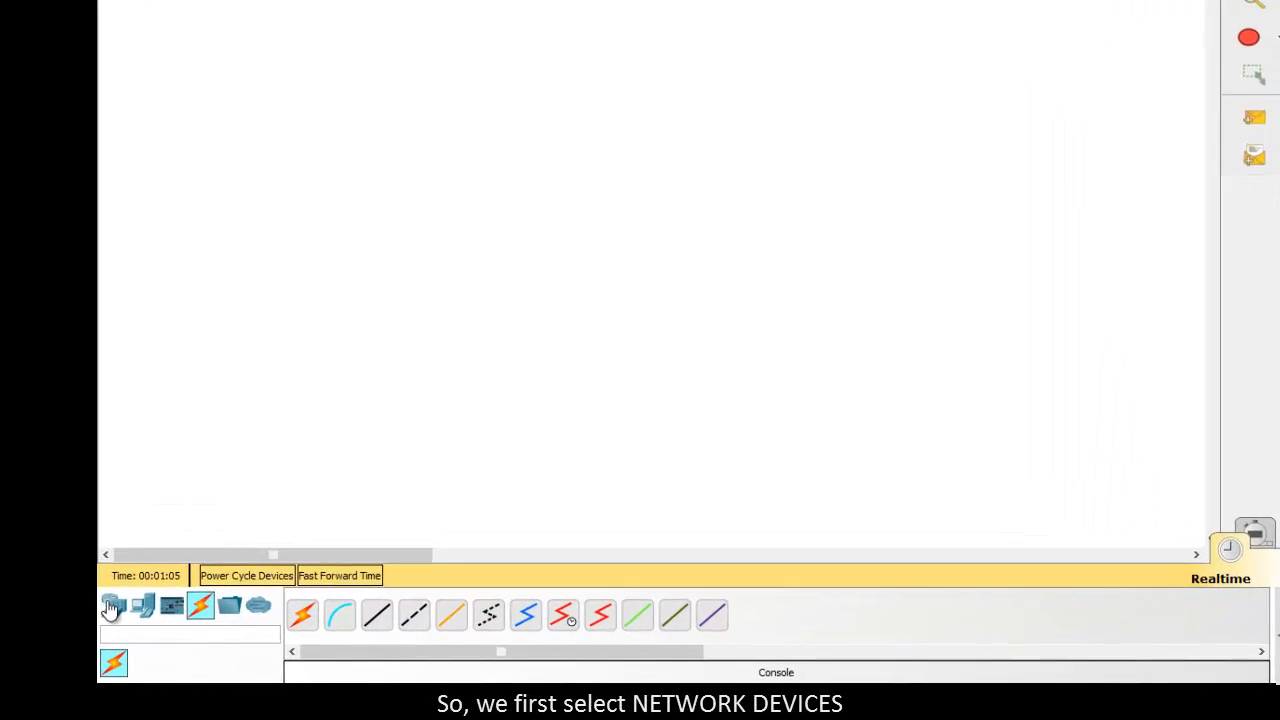
Step: Place a 2960 switch in the empty workspace and a generic laptop below it to its left
click(22, 587)
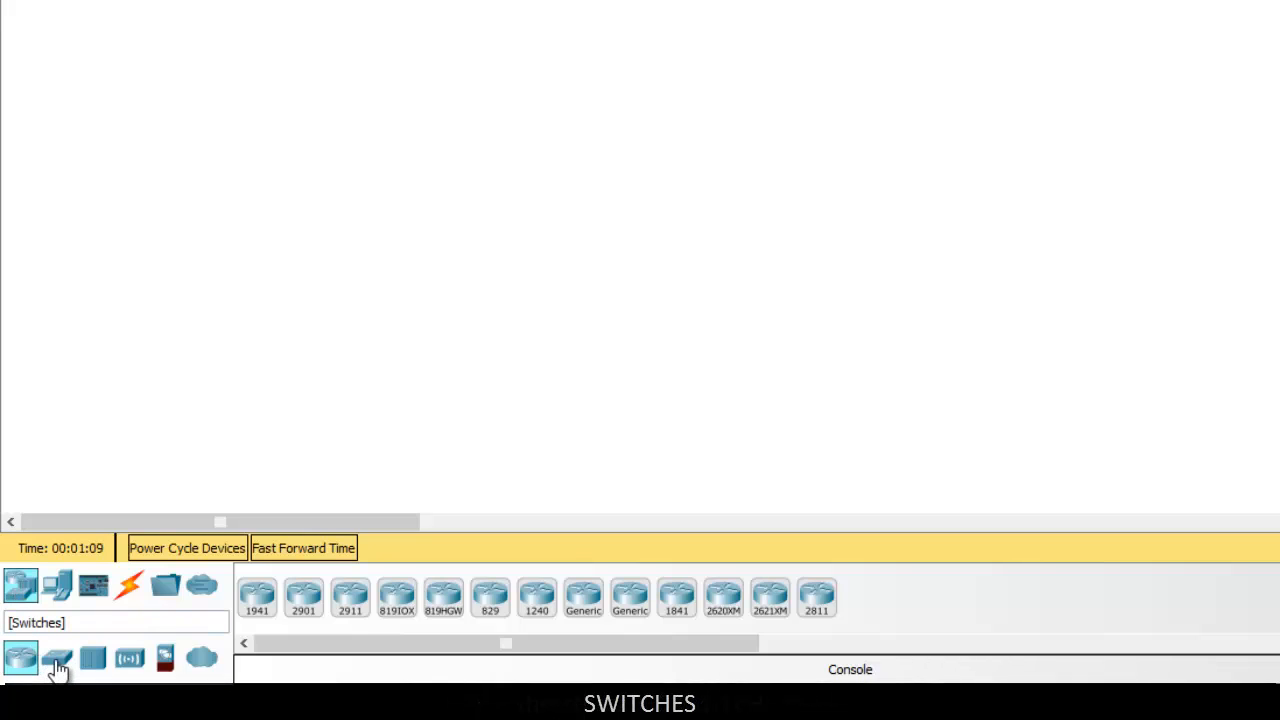
click(57, 662)
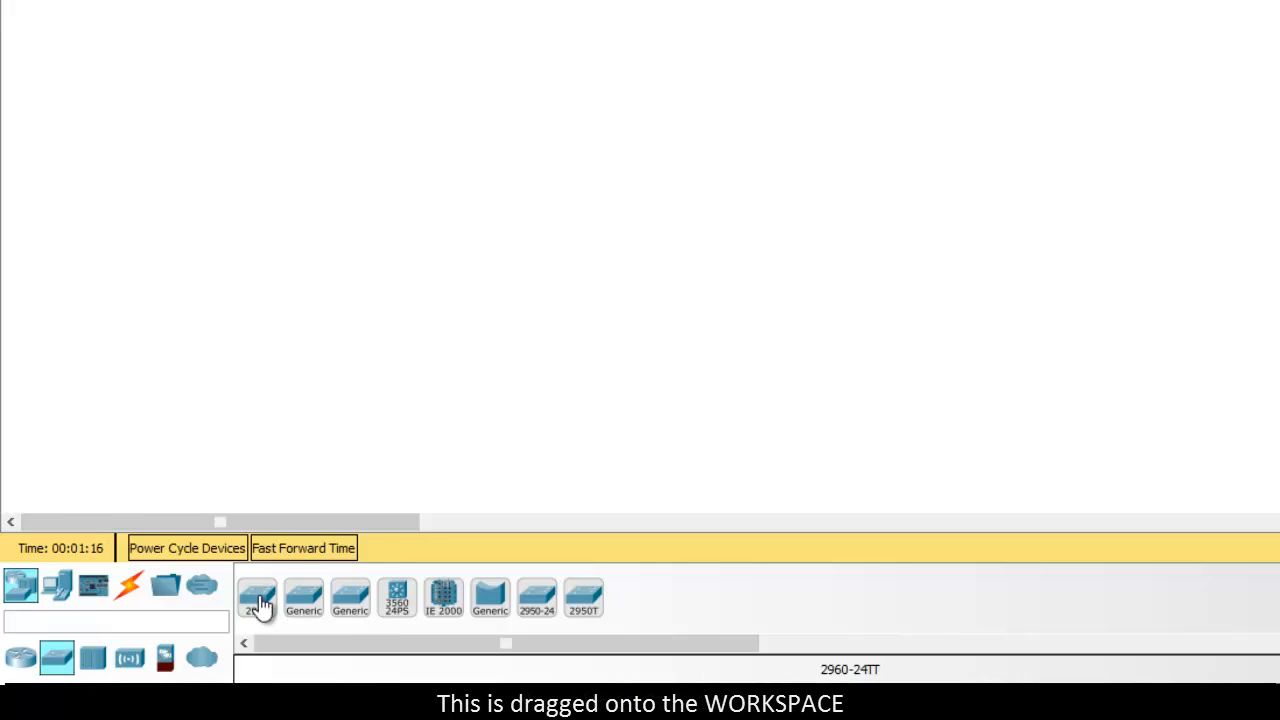
drag(260, 605, 614, 60)
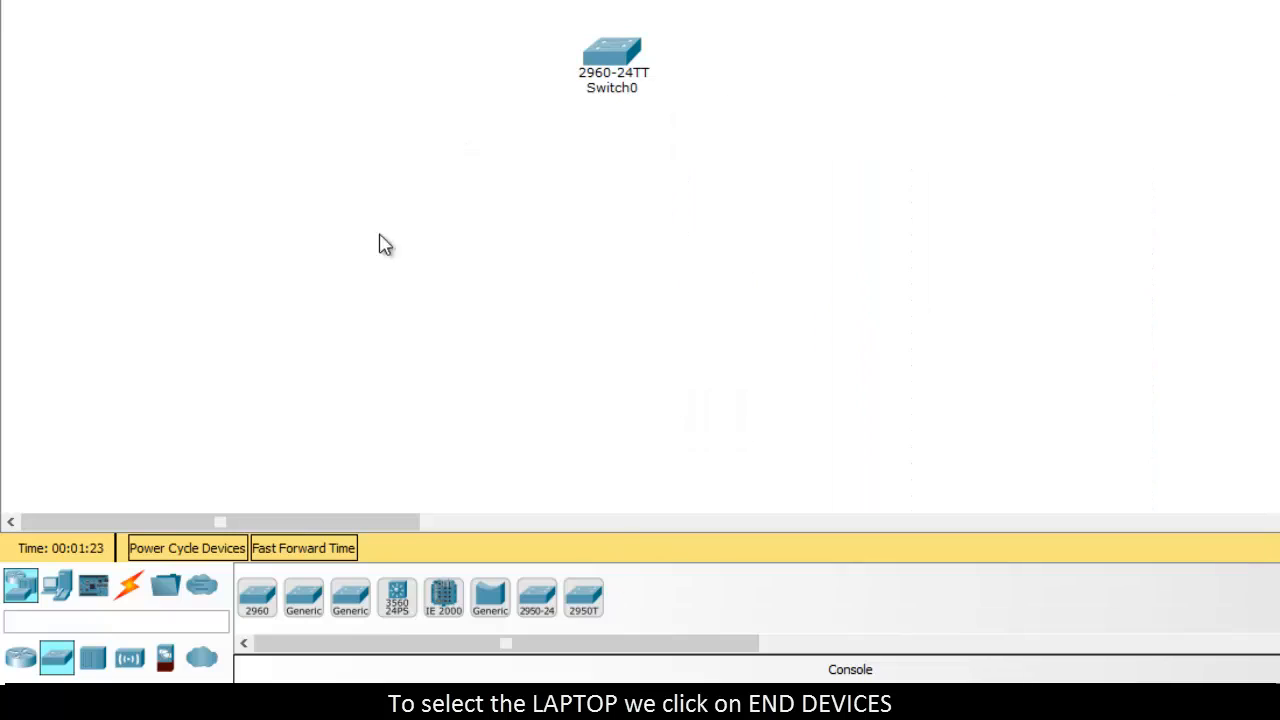
click(57, 590)
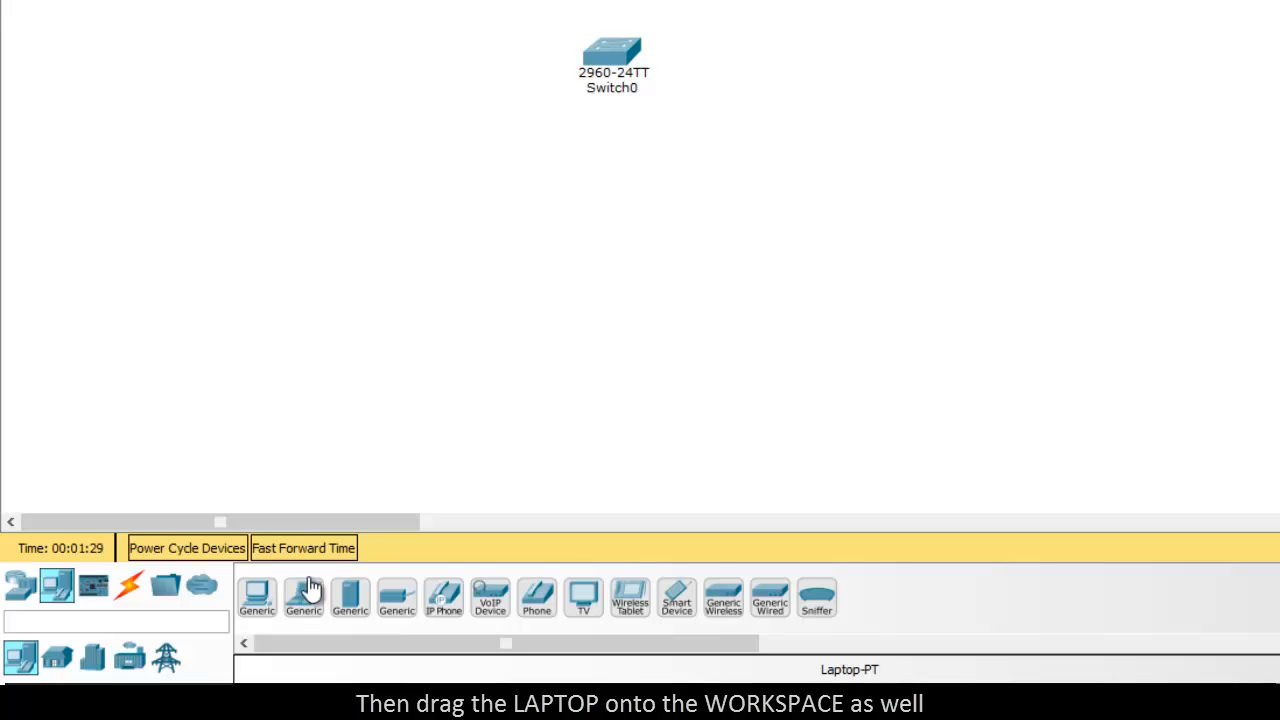
drag(305, 605, 423, 194)
Step: Connect a console cable from the switch's Console port to the laptop's RS 232 port
click(129, 588)
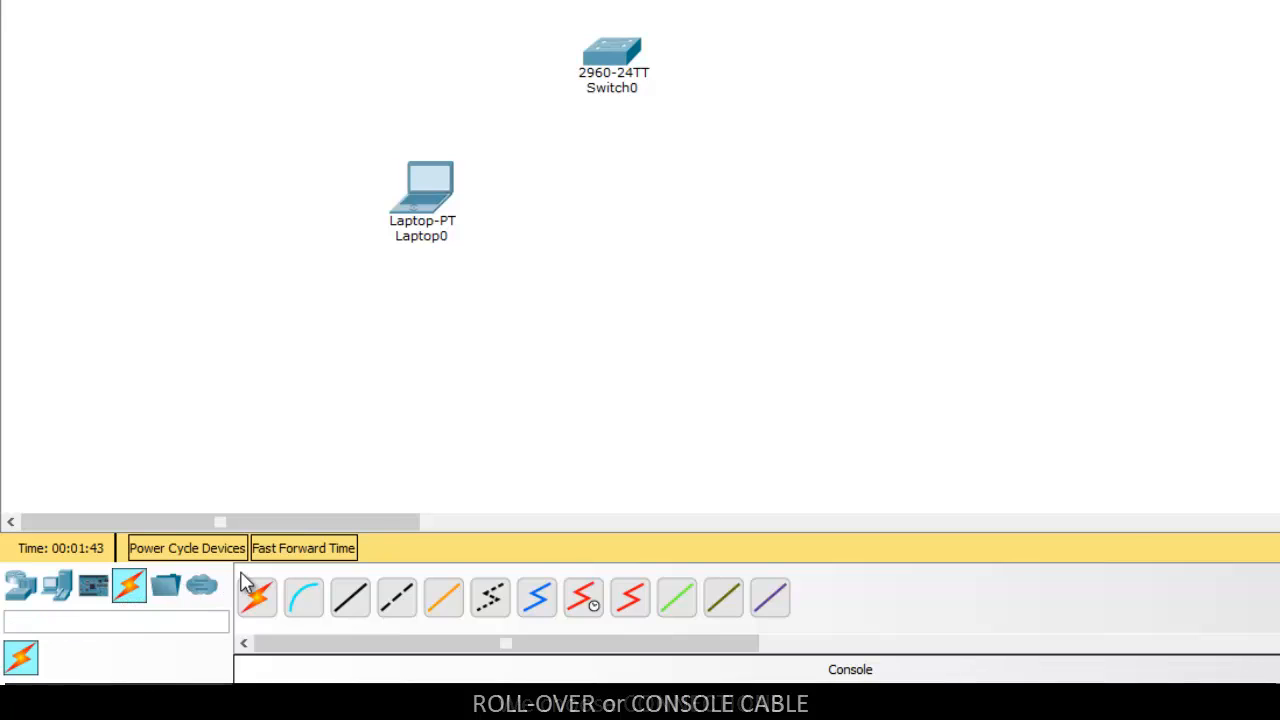
click(303, 597)
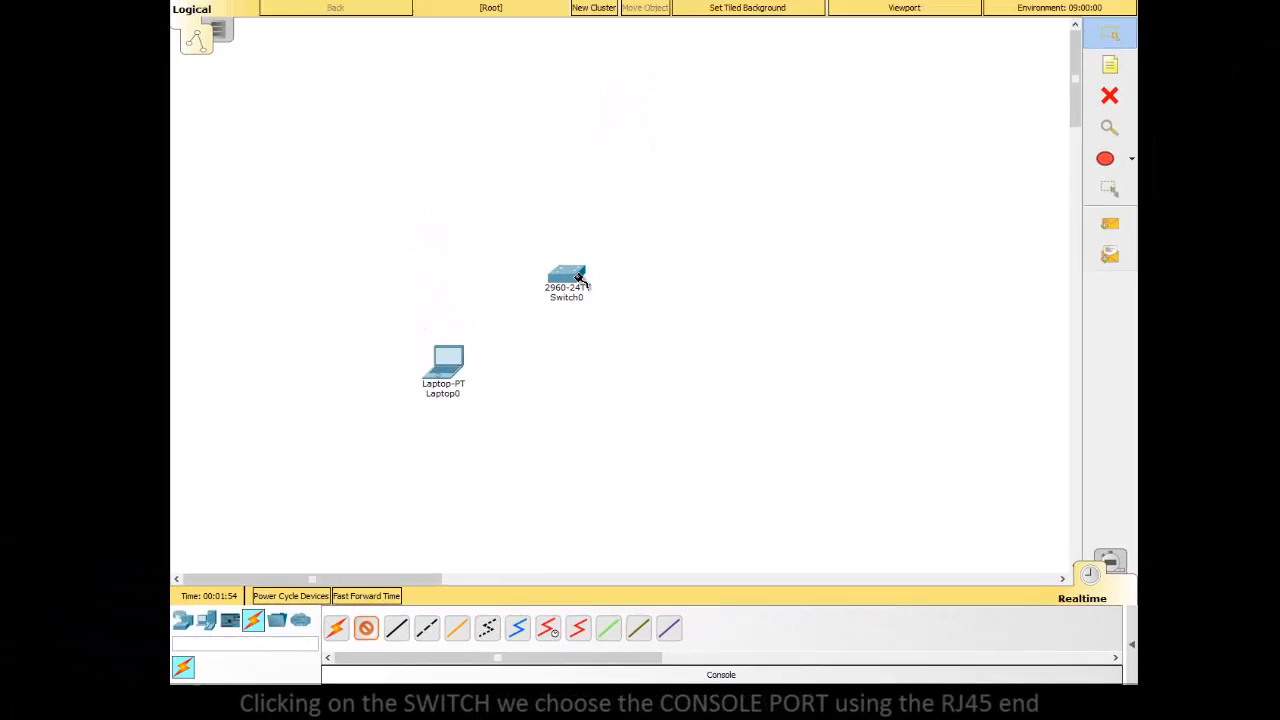
click(591, 152)
click(629, 12)
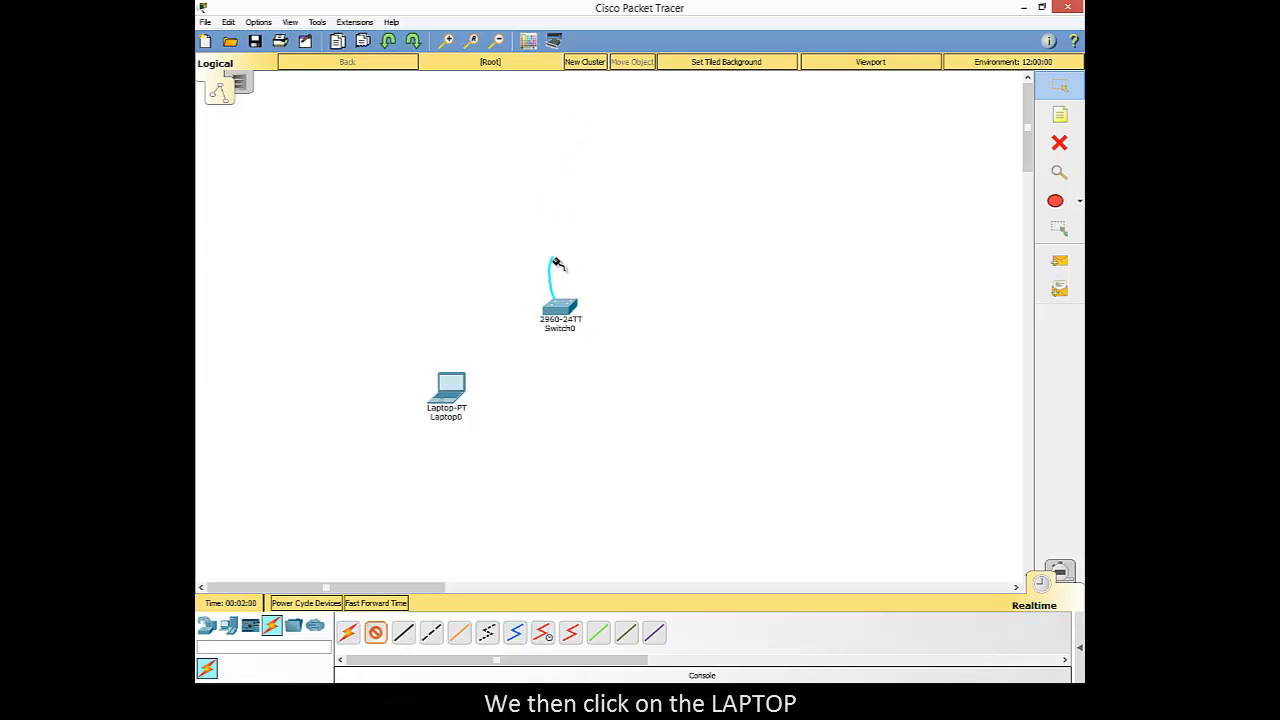
click(455, 388)
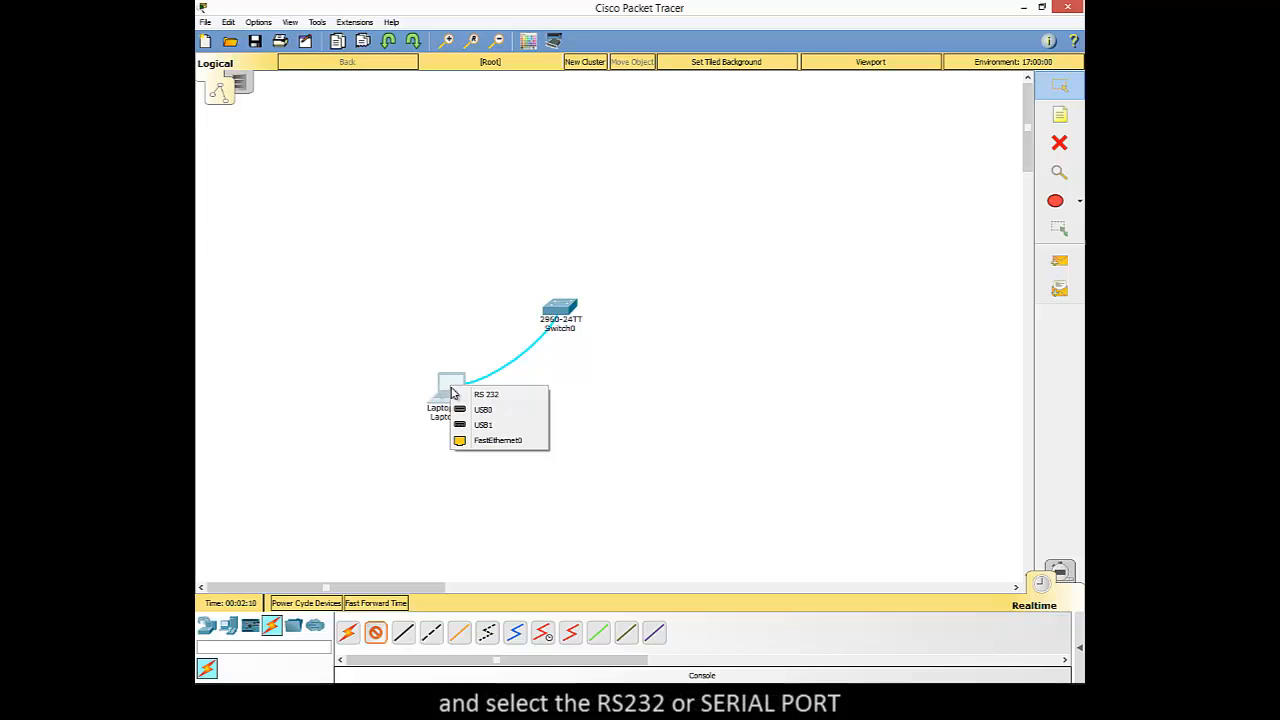
click(472, 397)
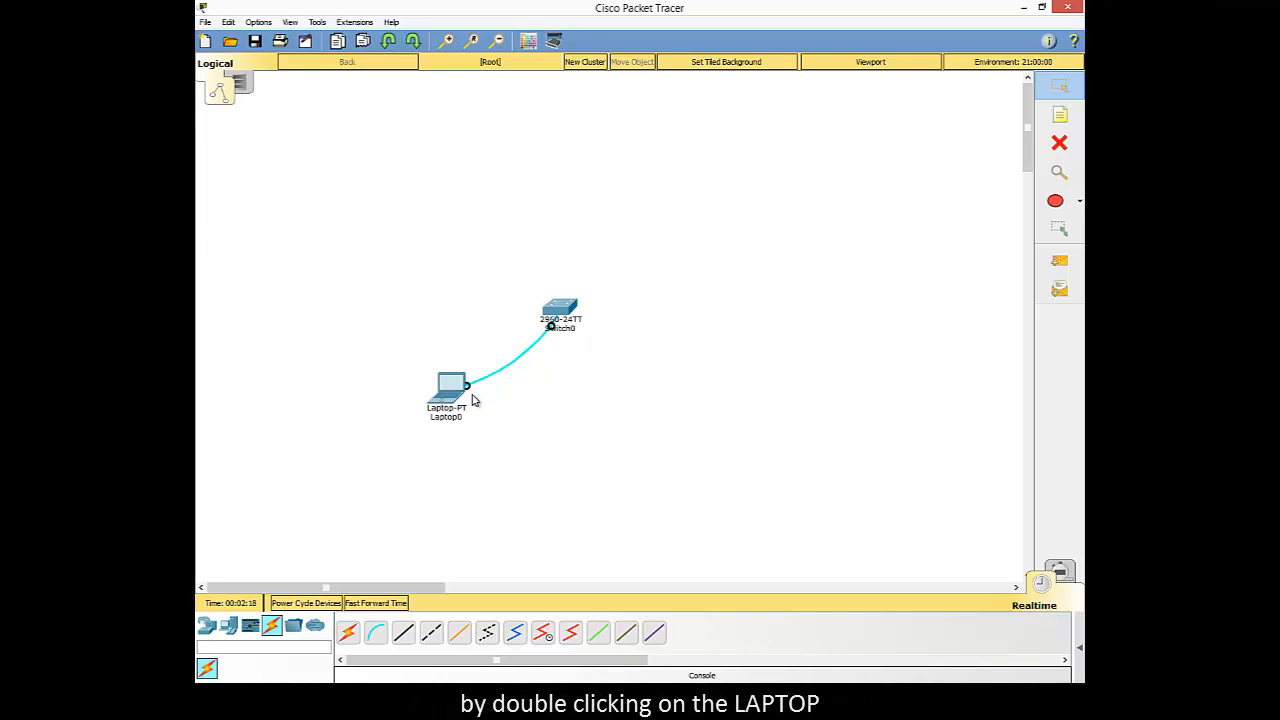
Step: Open the laptop's Terminal with the default port configuration and start the switch's console session
double_click(450, 386)
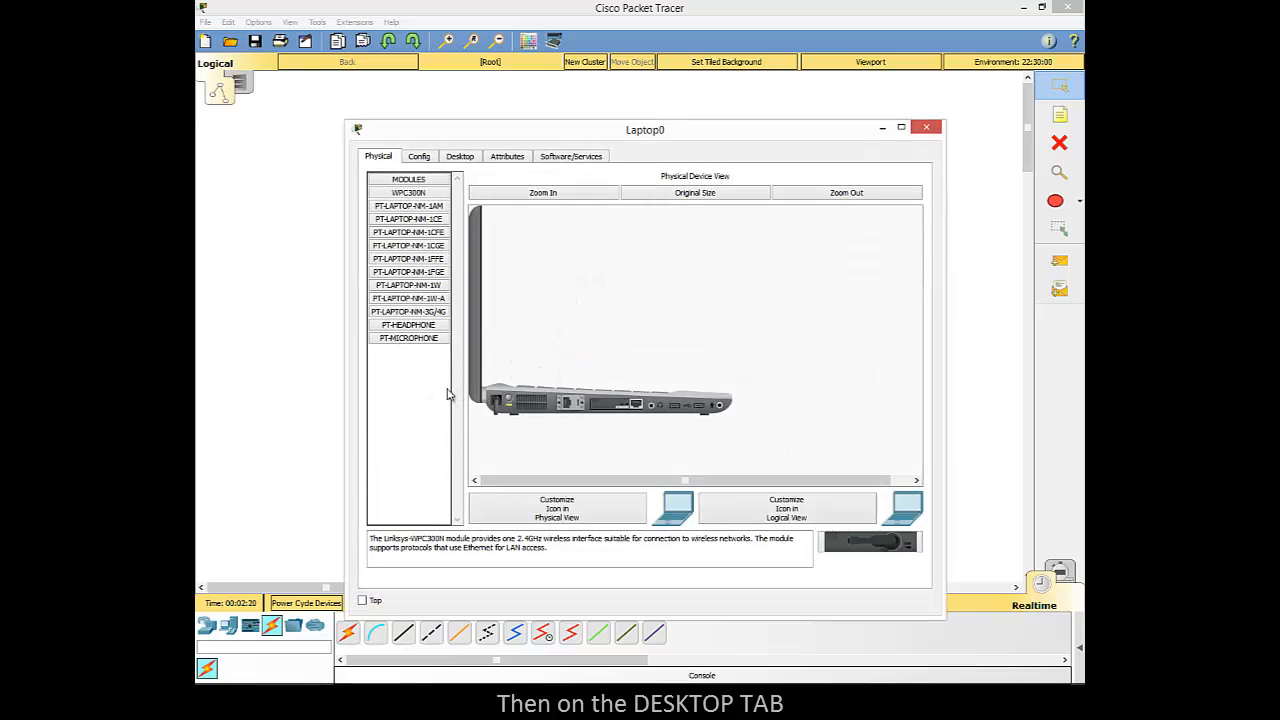
click(460, 156)
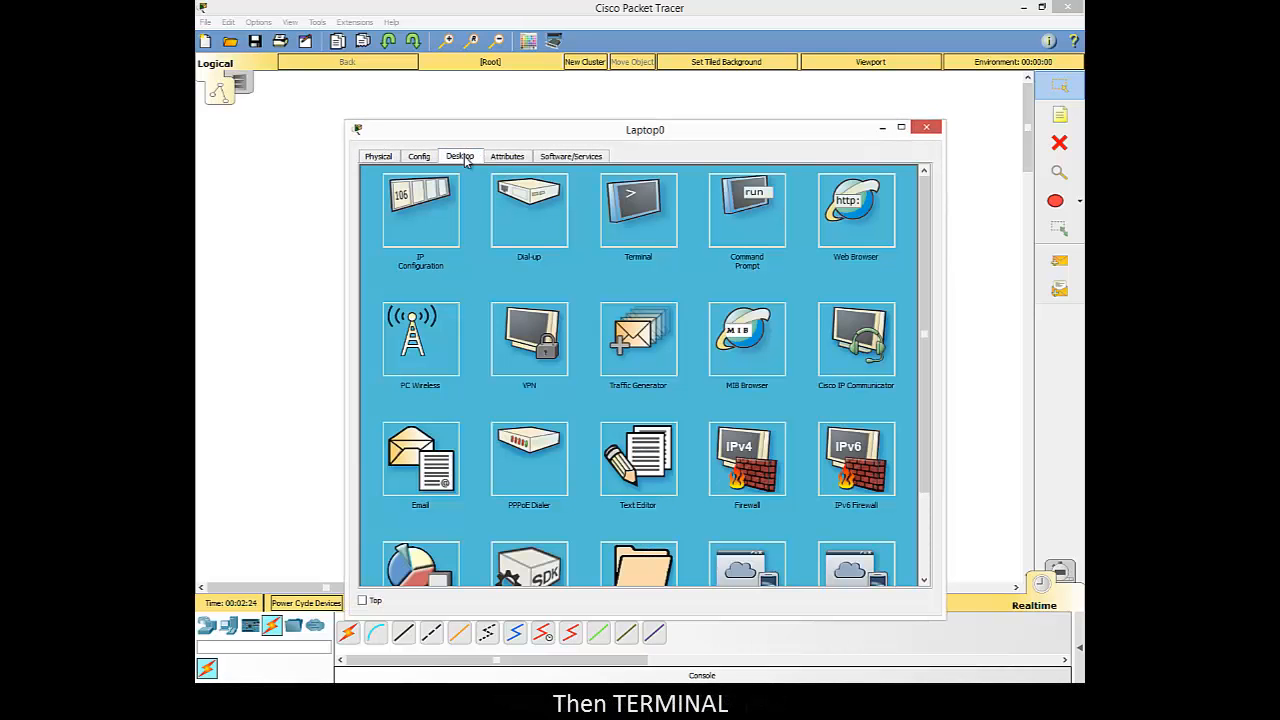
click(616, 238)
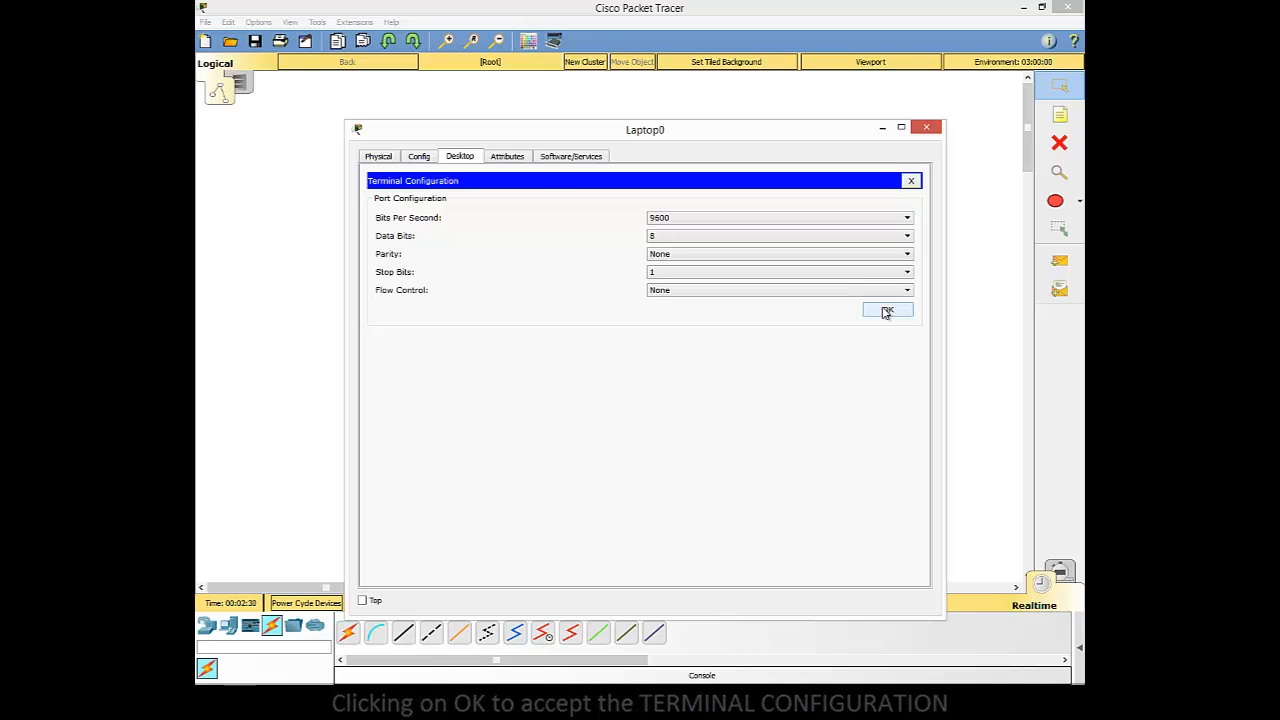
click(884, 313)
key(Return)
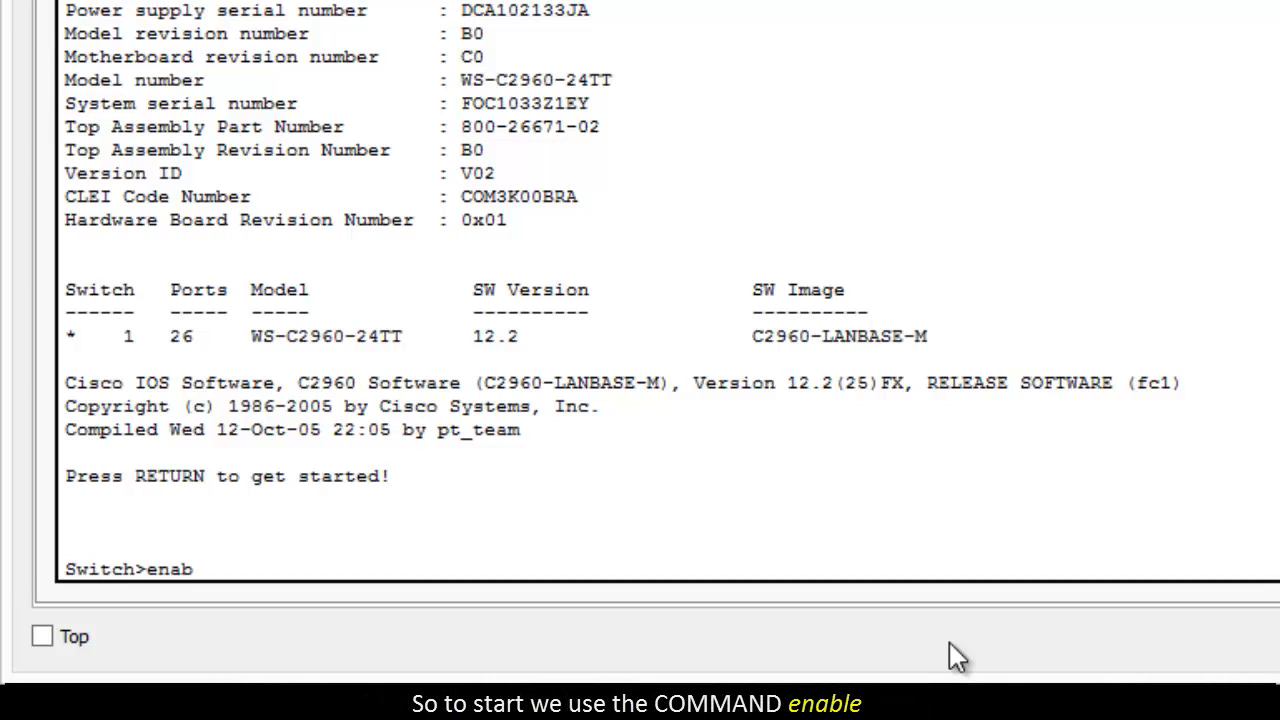
Step: Enter privileged mode with enable, and enter global configuration mode with config, accepting the default terminal source
text(le)
key(Return)
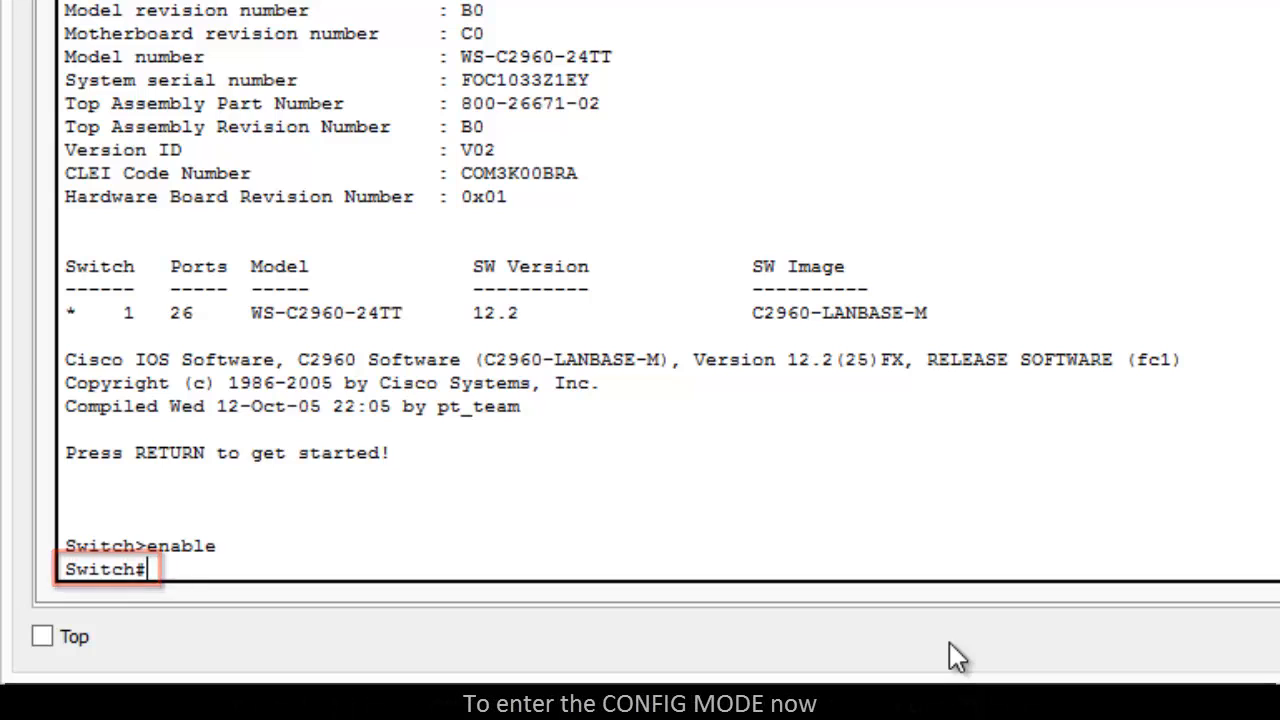
text(config)
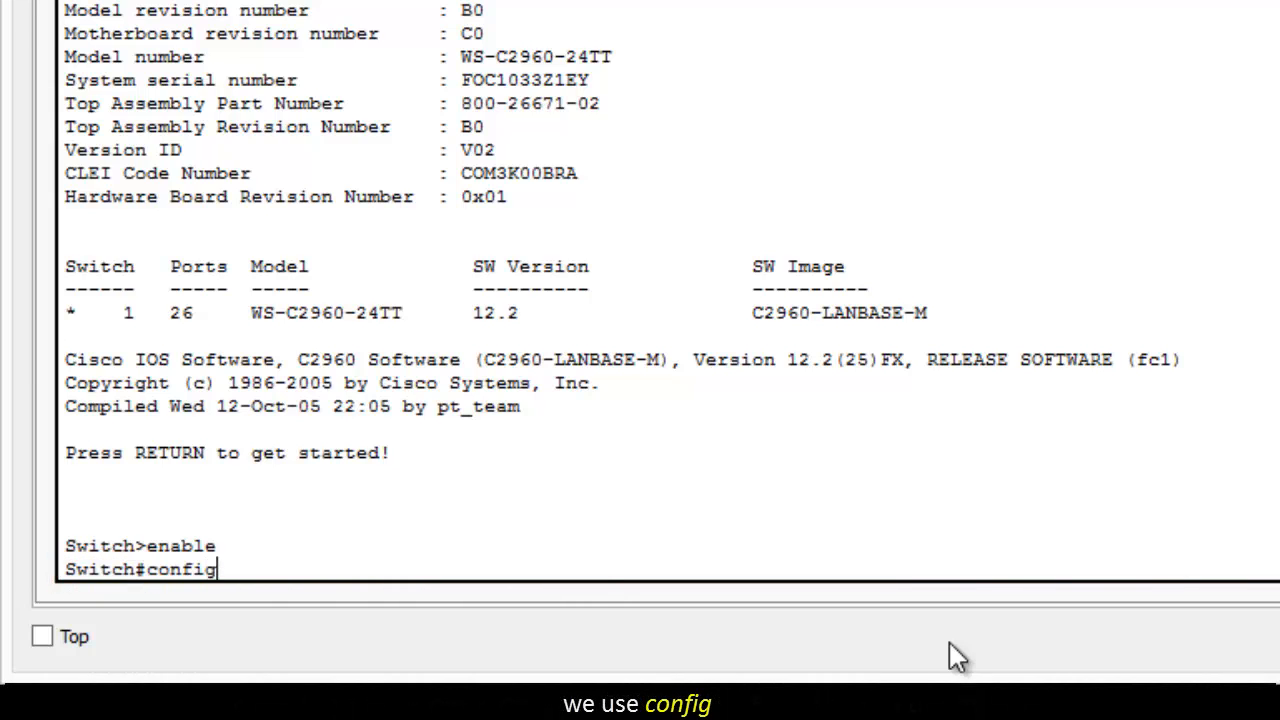
key(Return)
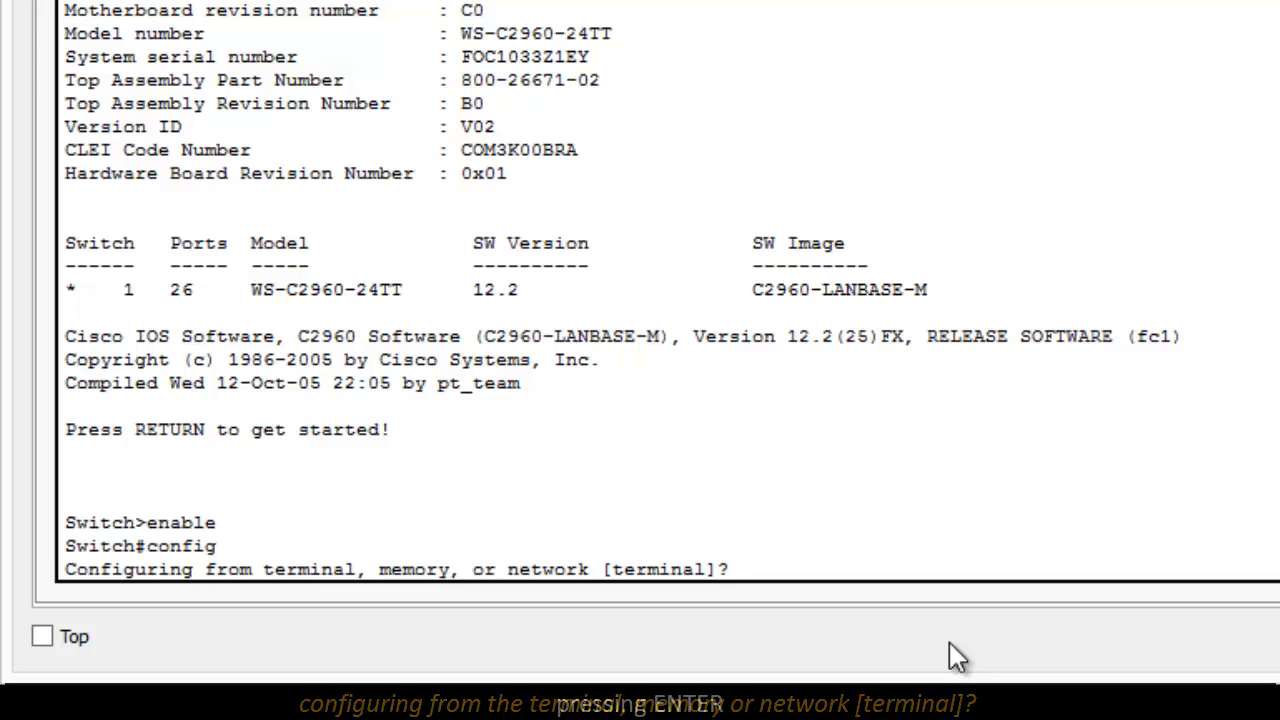
key(Return)
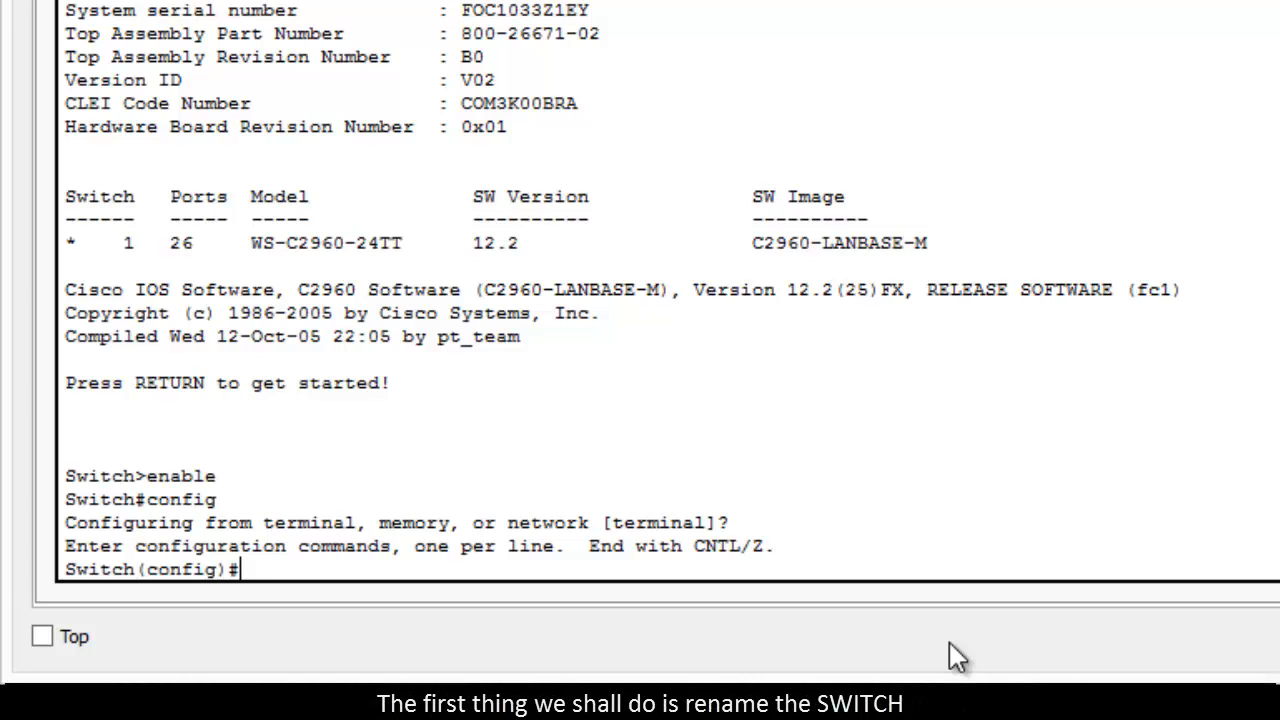
Step: Rename the switch with hostname SW1 and return to privileged mode
text(host)
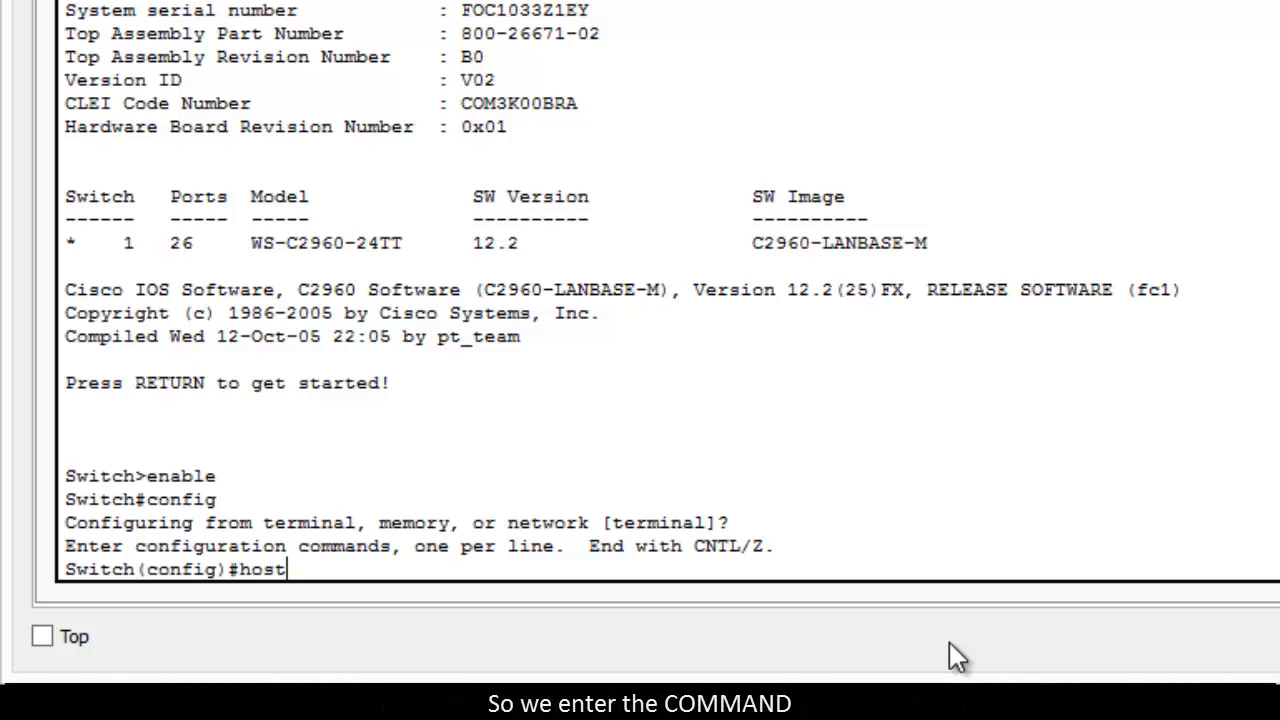
text(name SW)
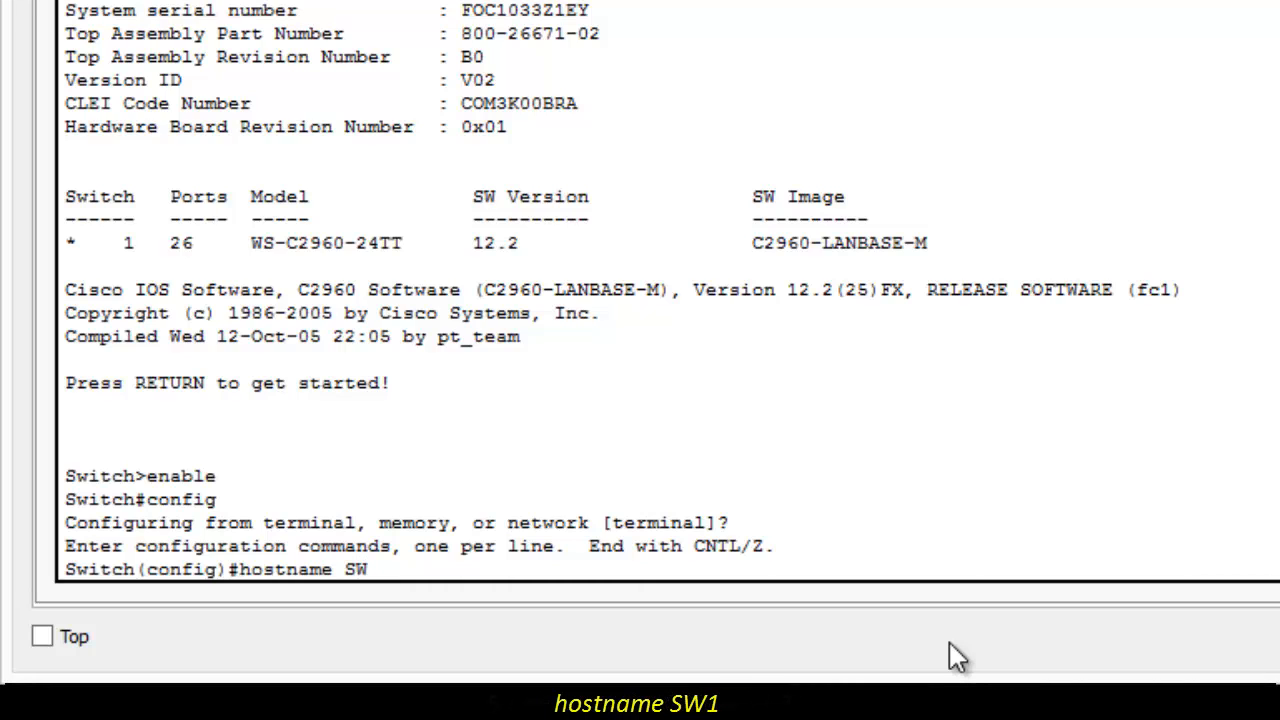
text(1)
key(Return)
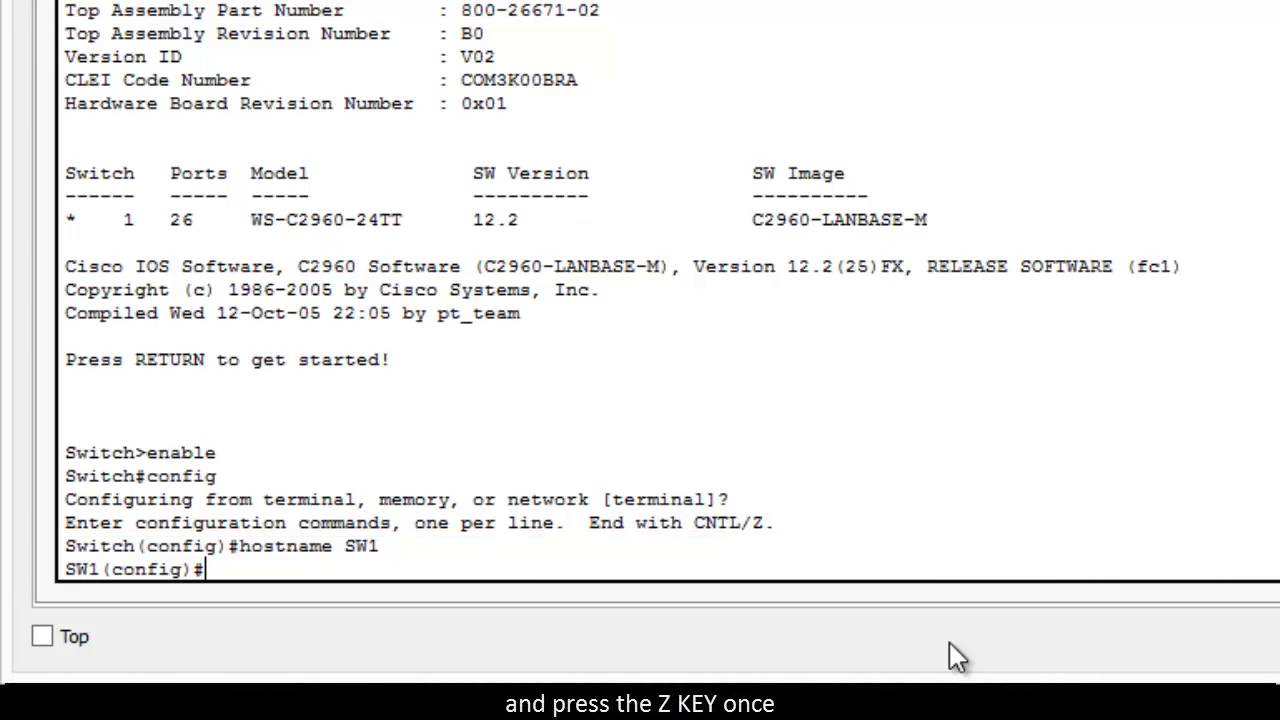
key(ctrl+z)
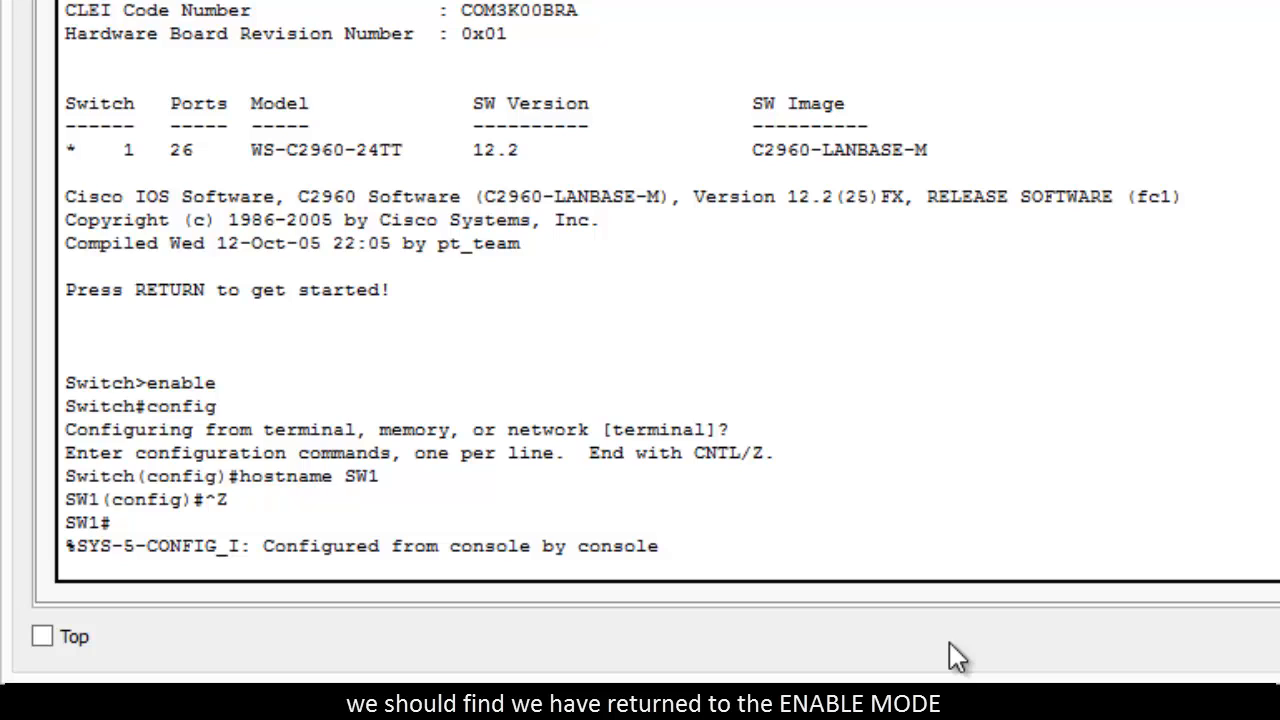
key(Return)
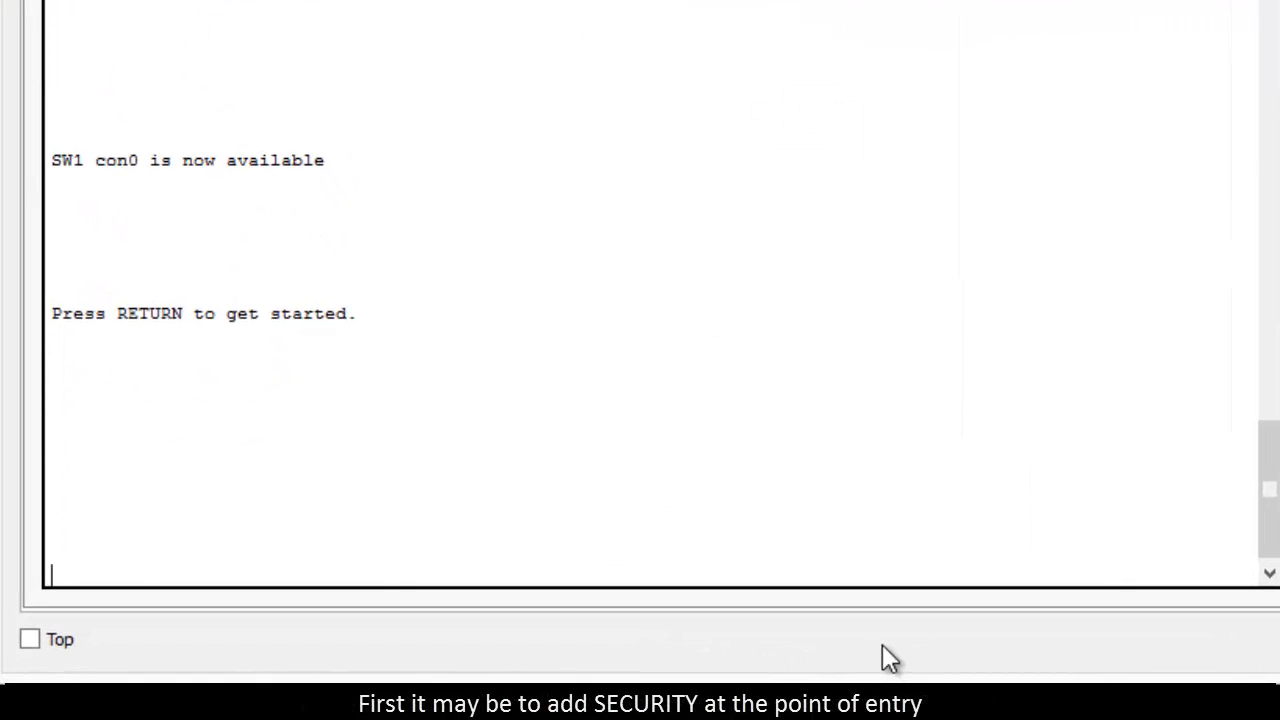
Step: Request privileged mode from the SW1 user prompt with the en command
key(Return)
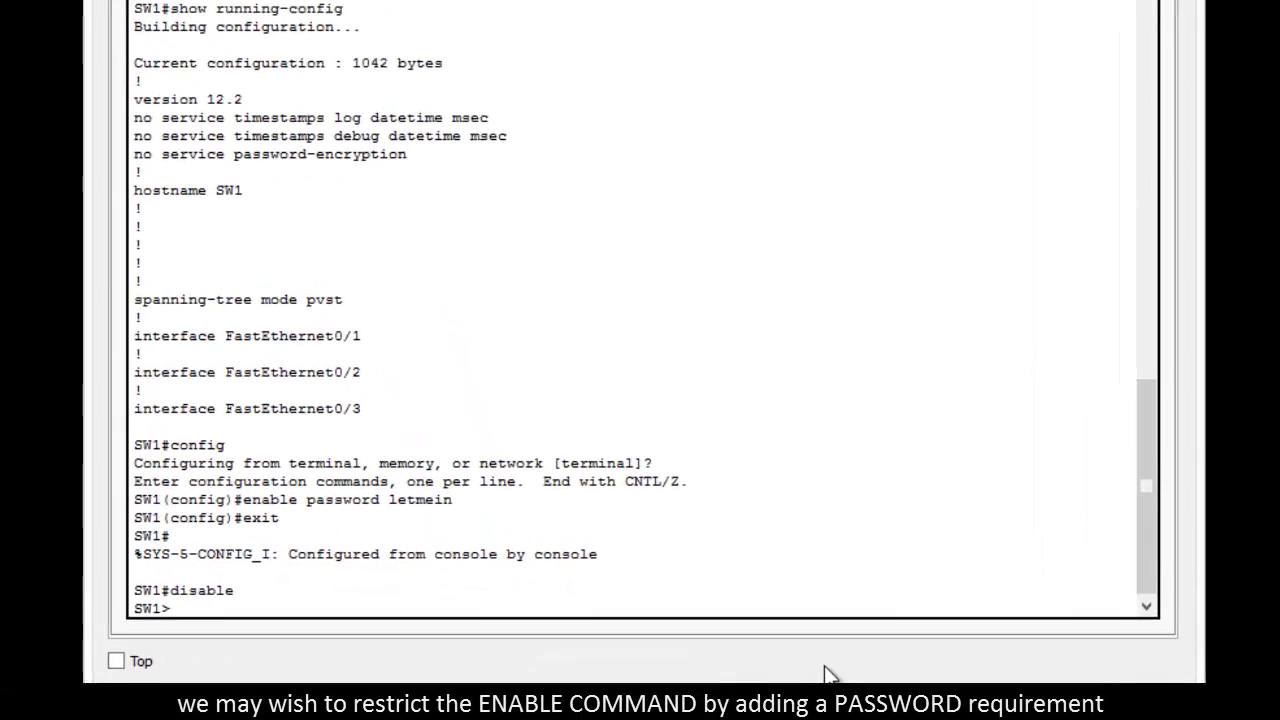
text(en)
key(Return)
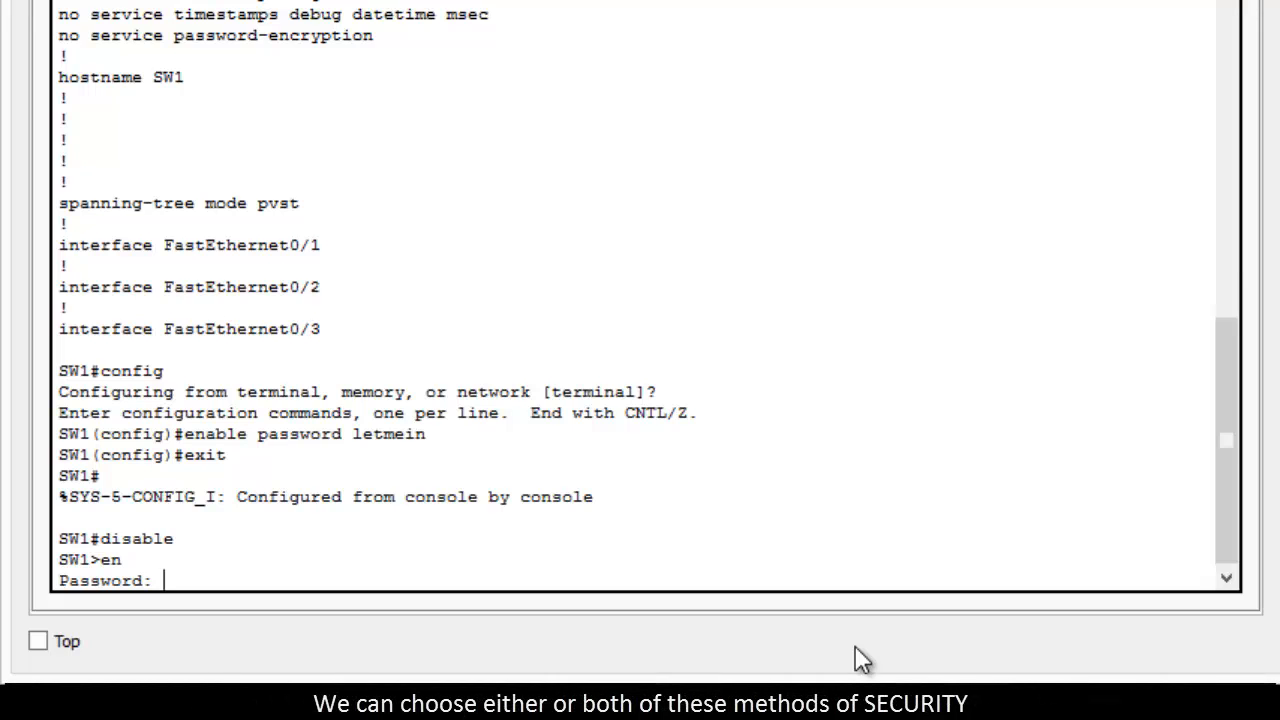
key(Return)
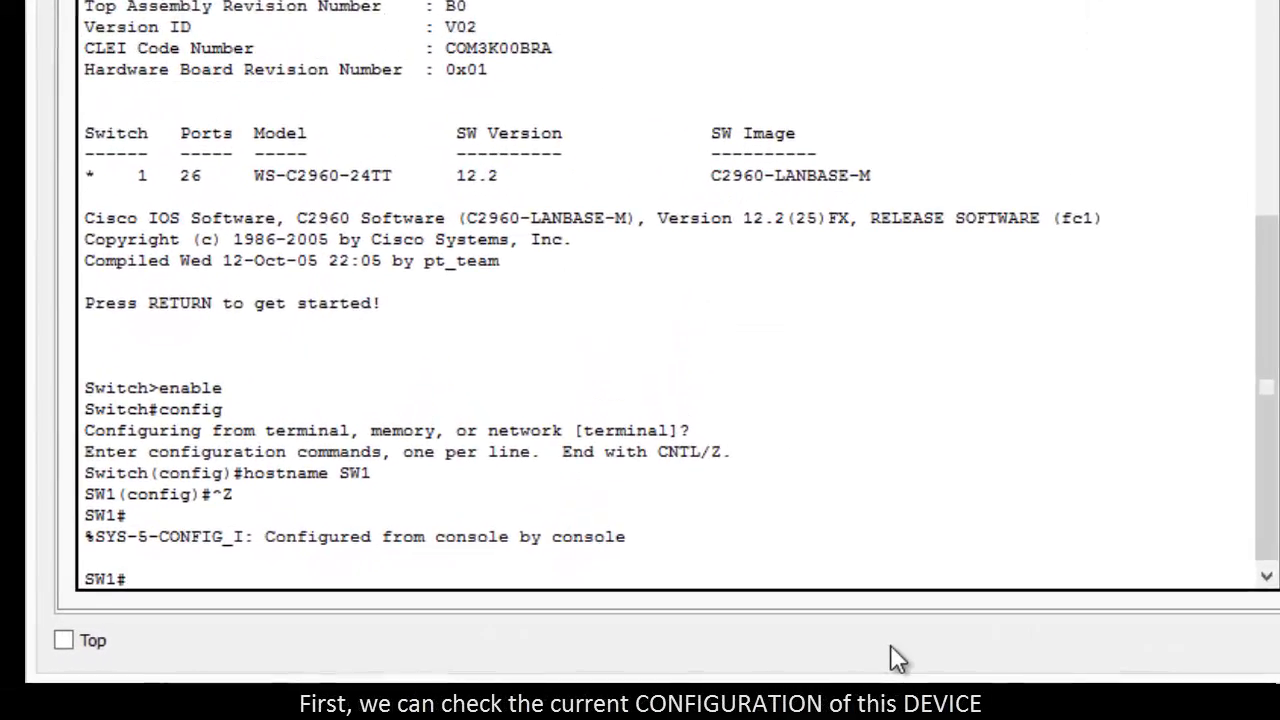
Step: Examine the switch's current configuration with show running-config and leave the listing after its first page
text(show )
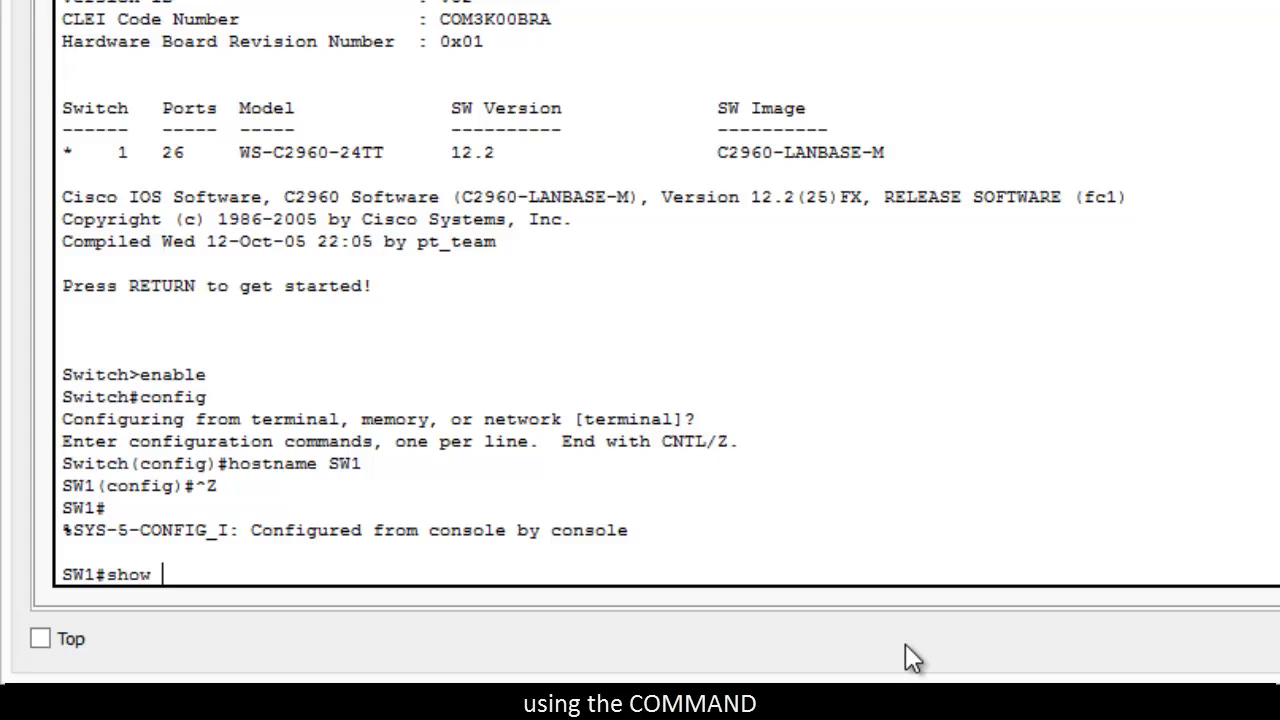
text(ru)
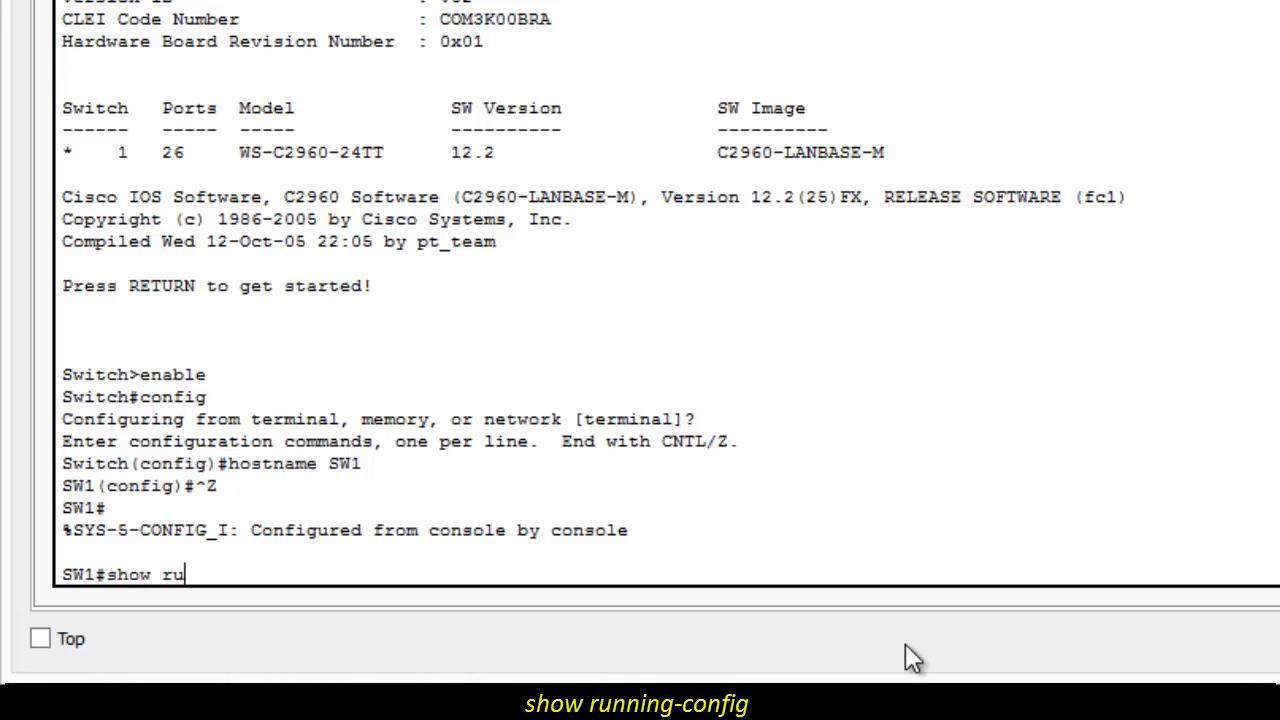
text(nning)
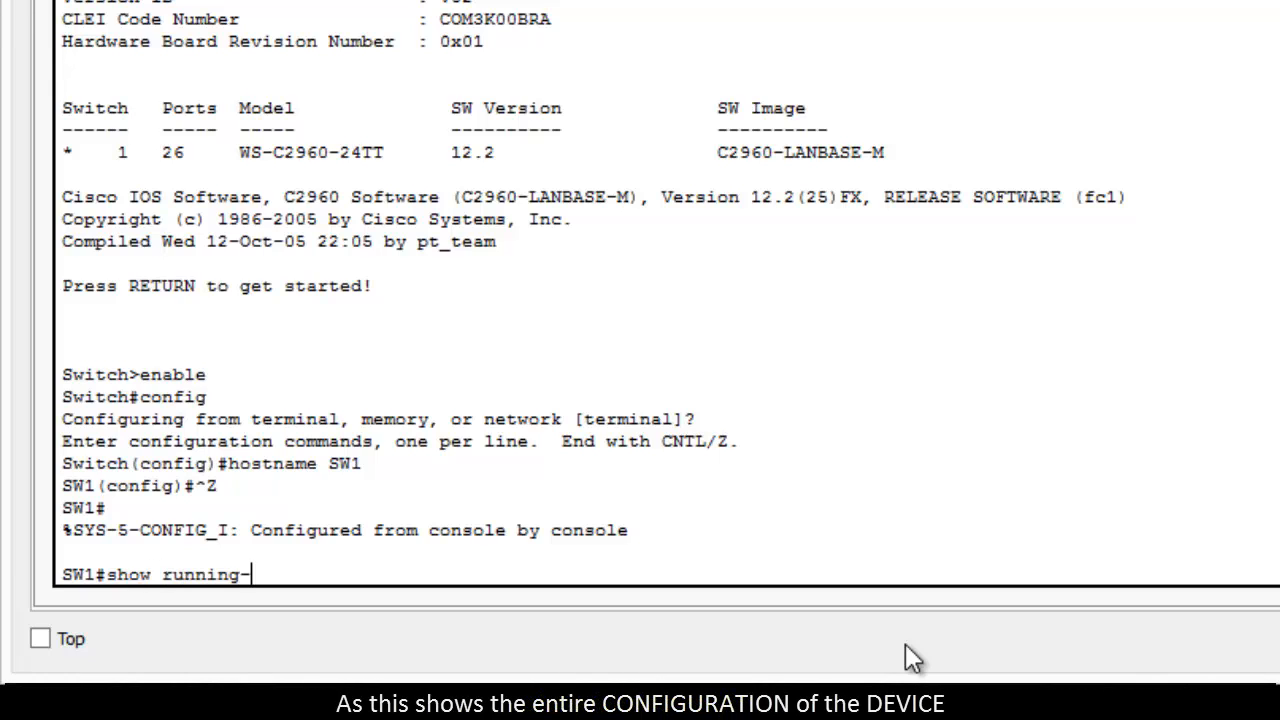
text(-config)
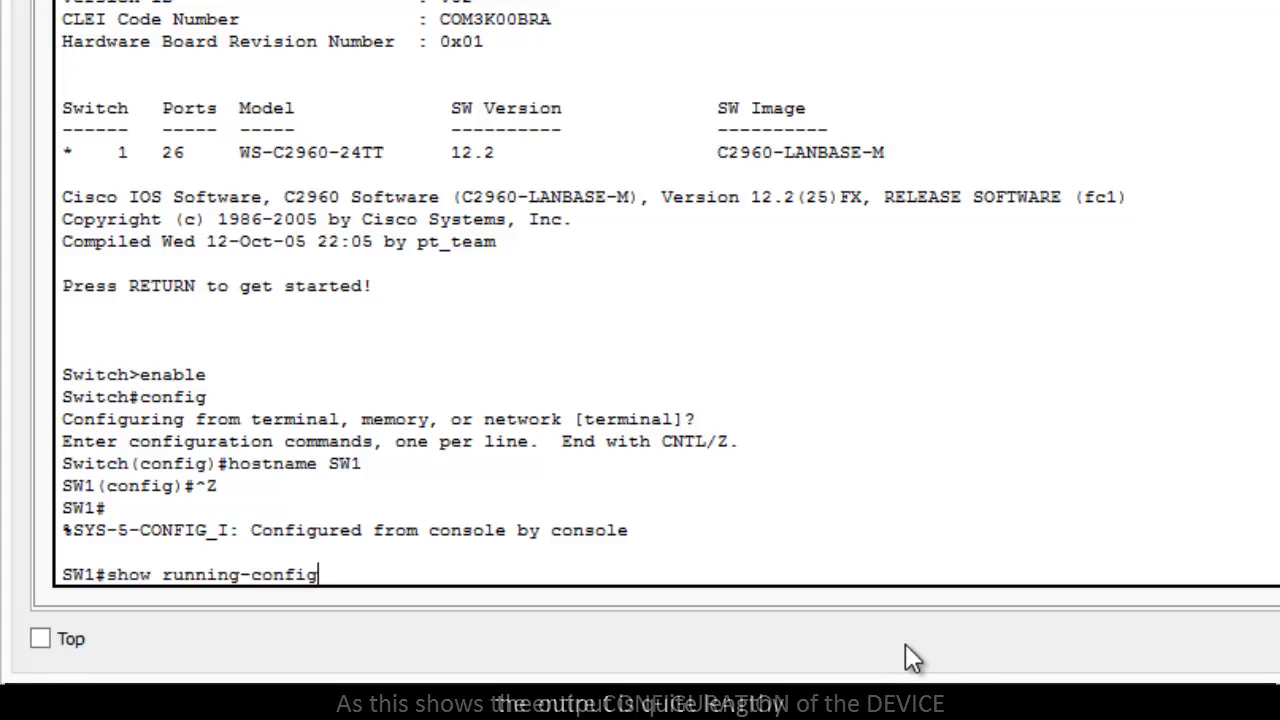
key(Return)
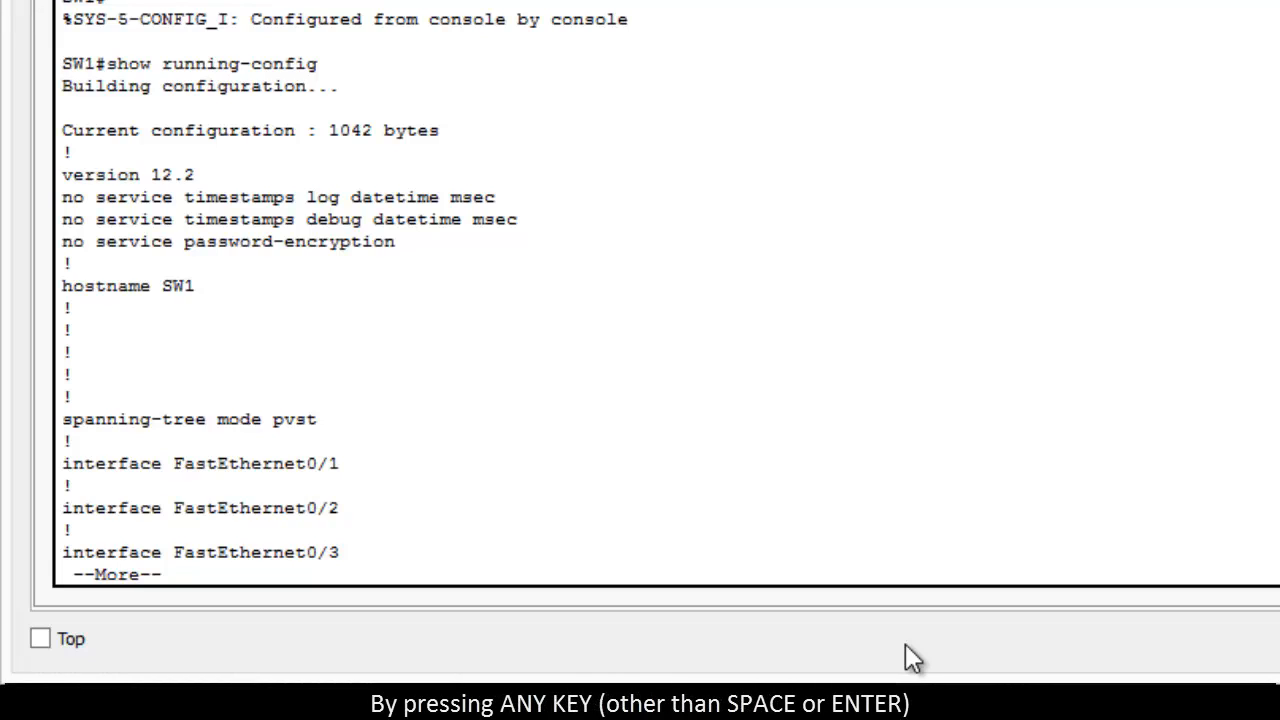
key(q)
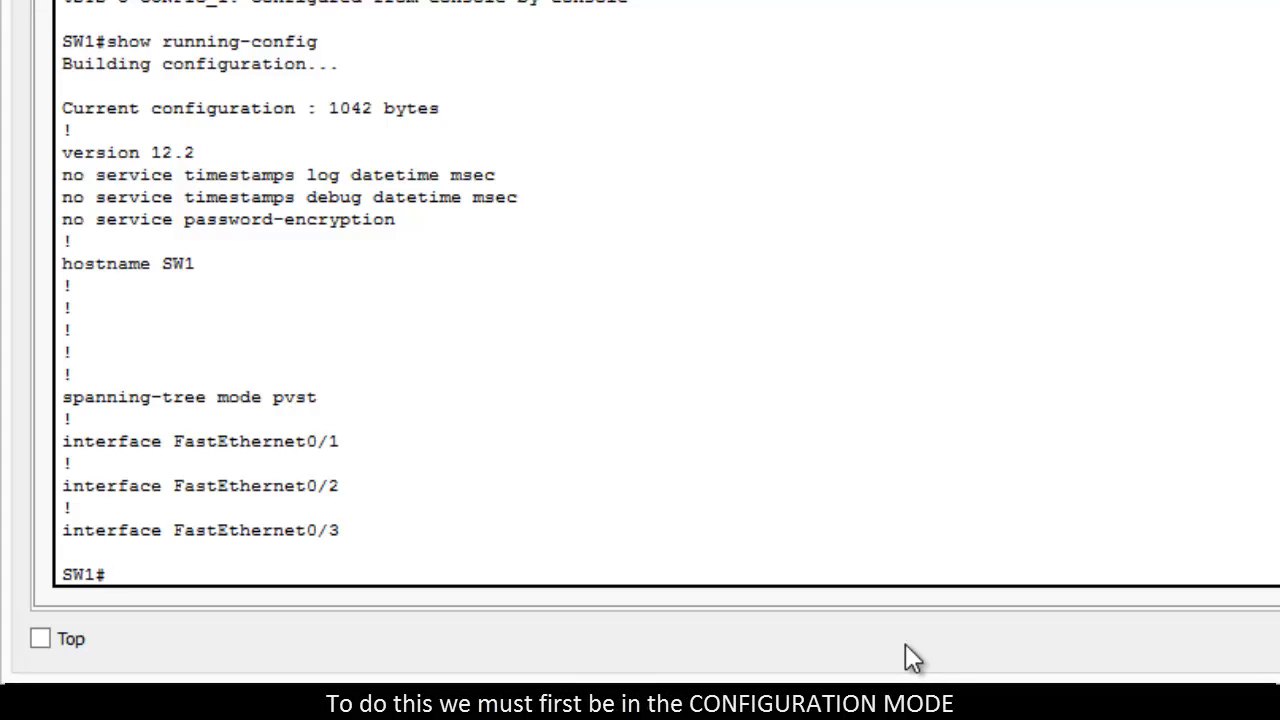
Step: Enter global configuration mode on SW1 with the config command, accepting the default terminal source
text(c)
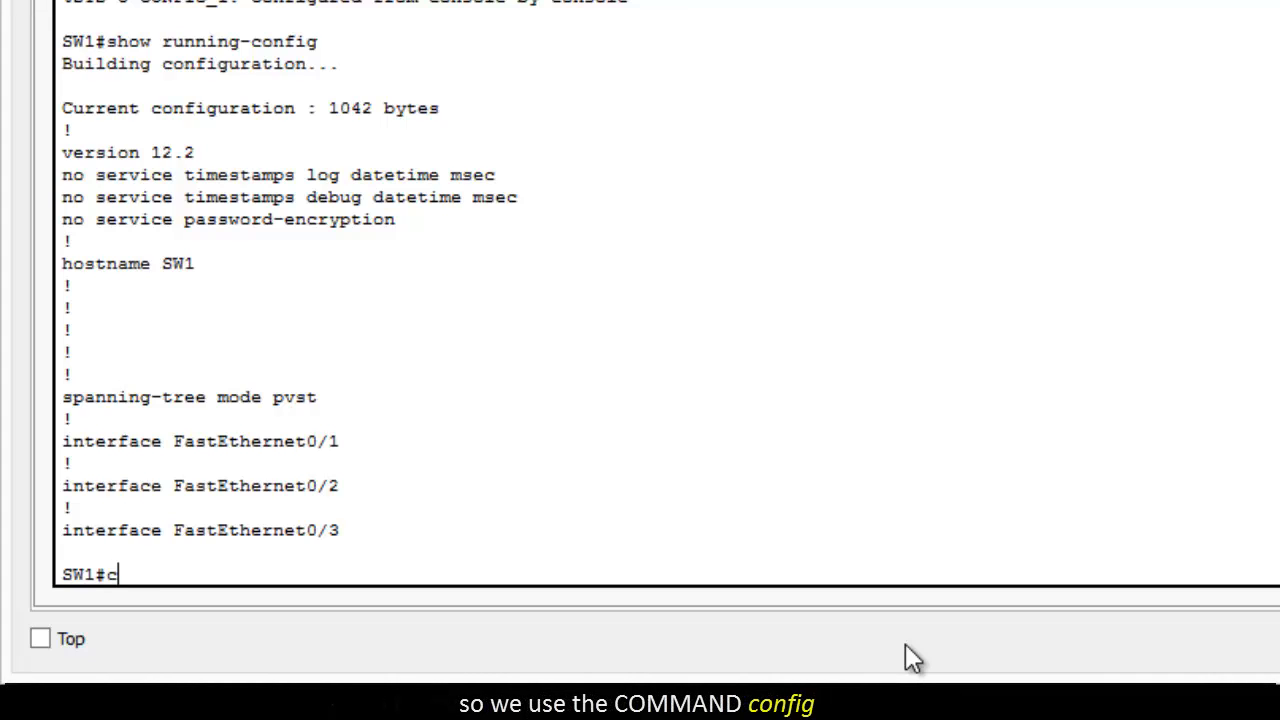
text(onfig)
key(Return)
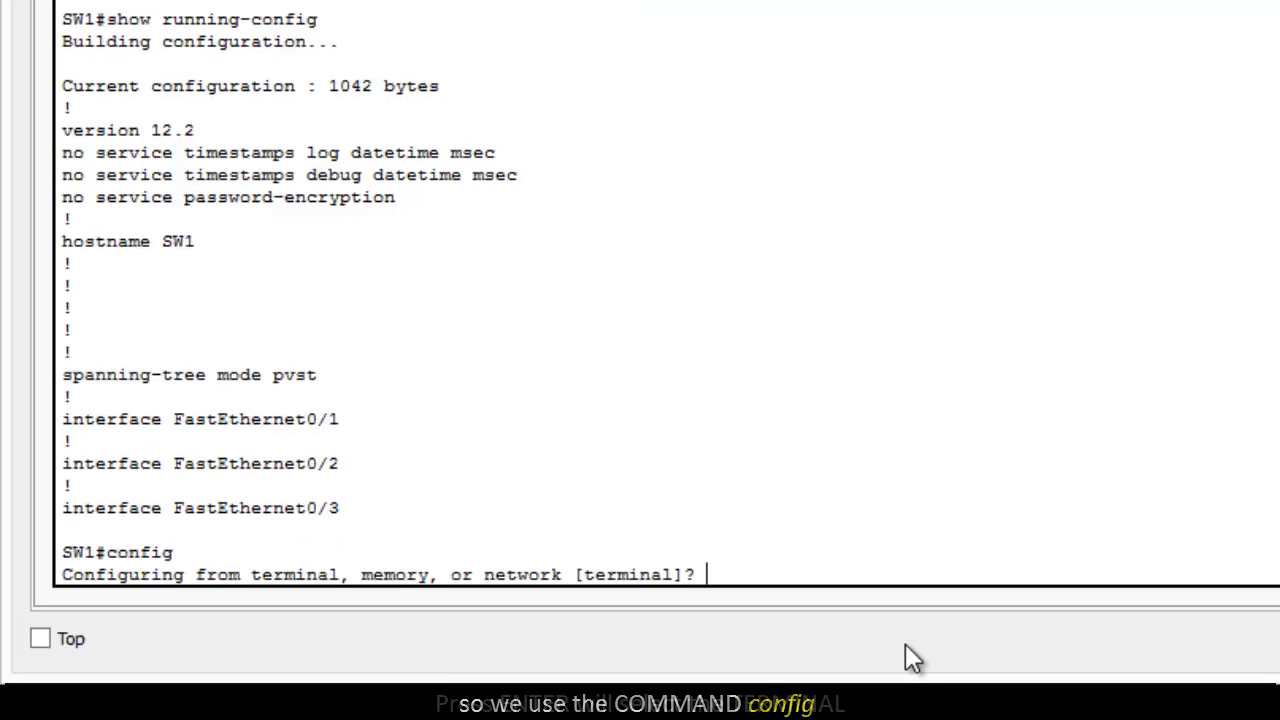
key(Return)
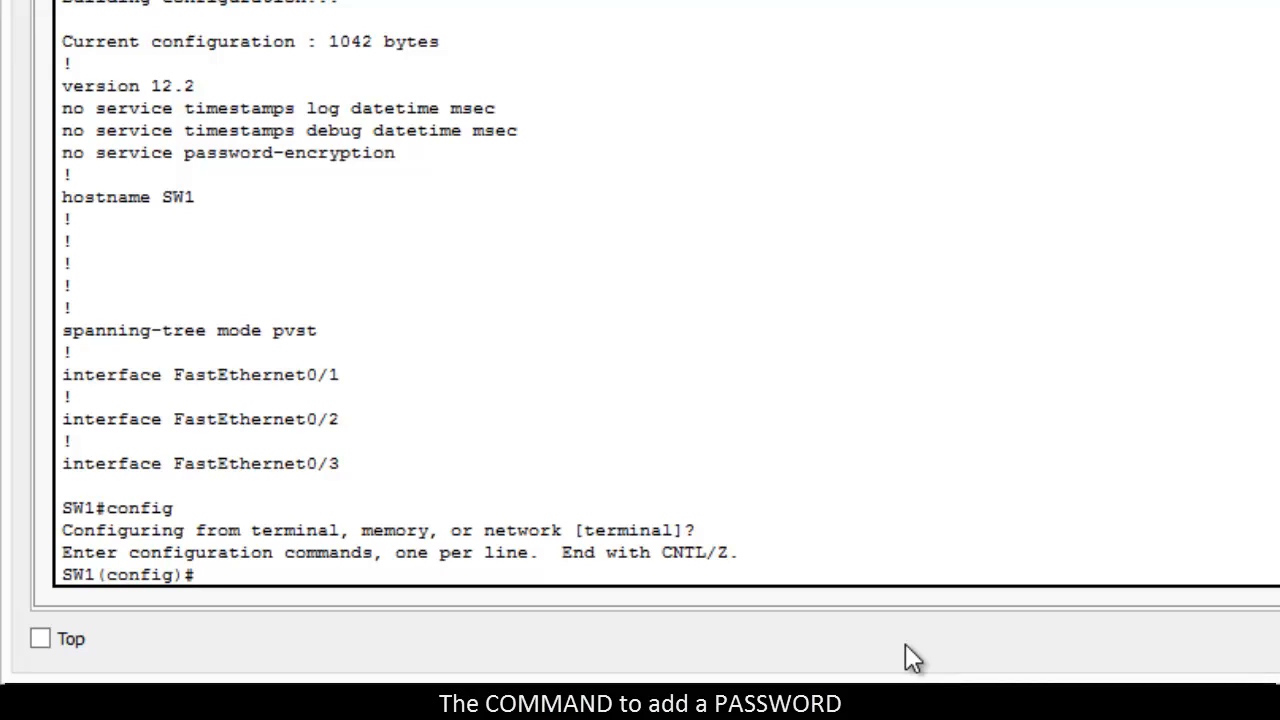
Step: Protect privileged mode with the enable password command, supplying the chosen password
text(enab)
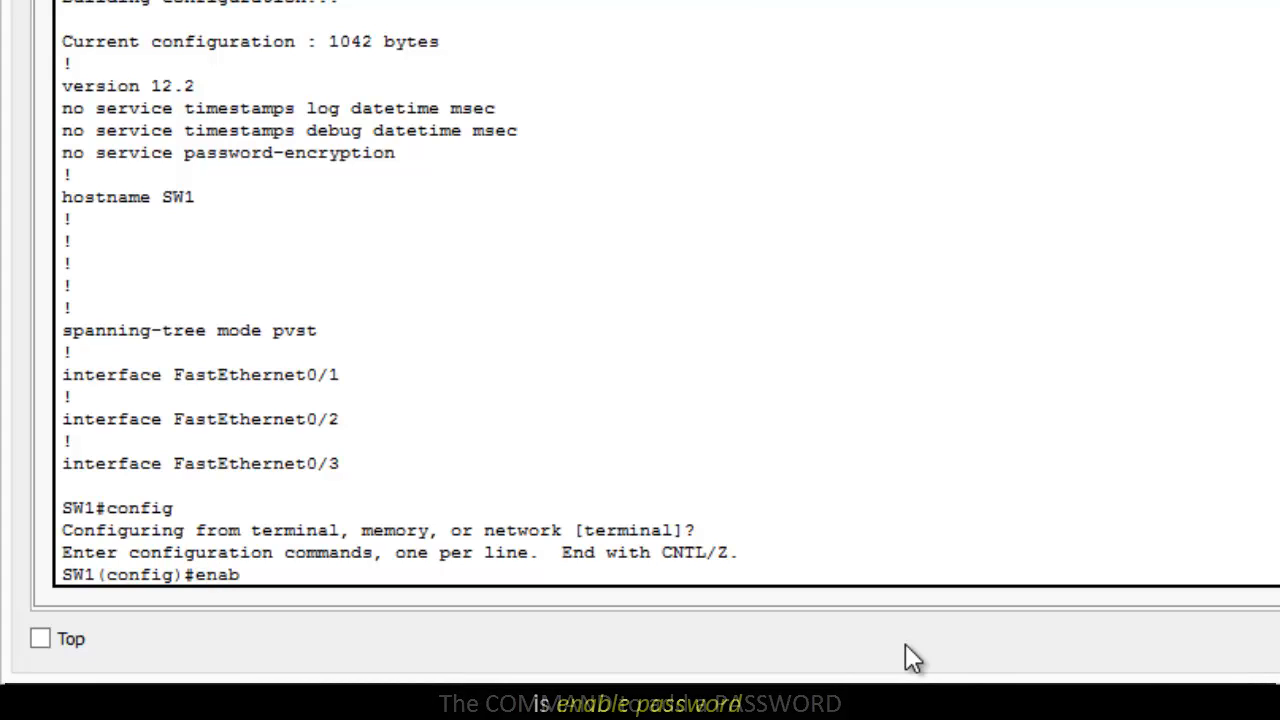
text(le password)
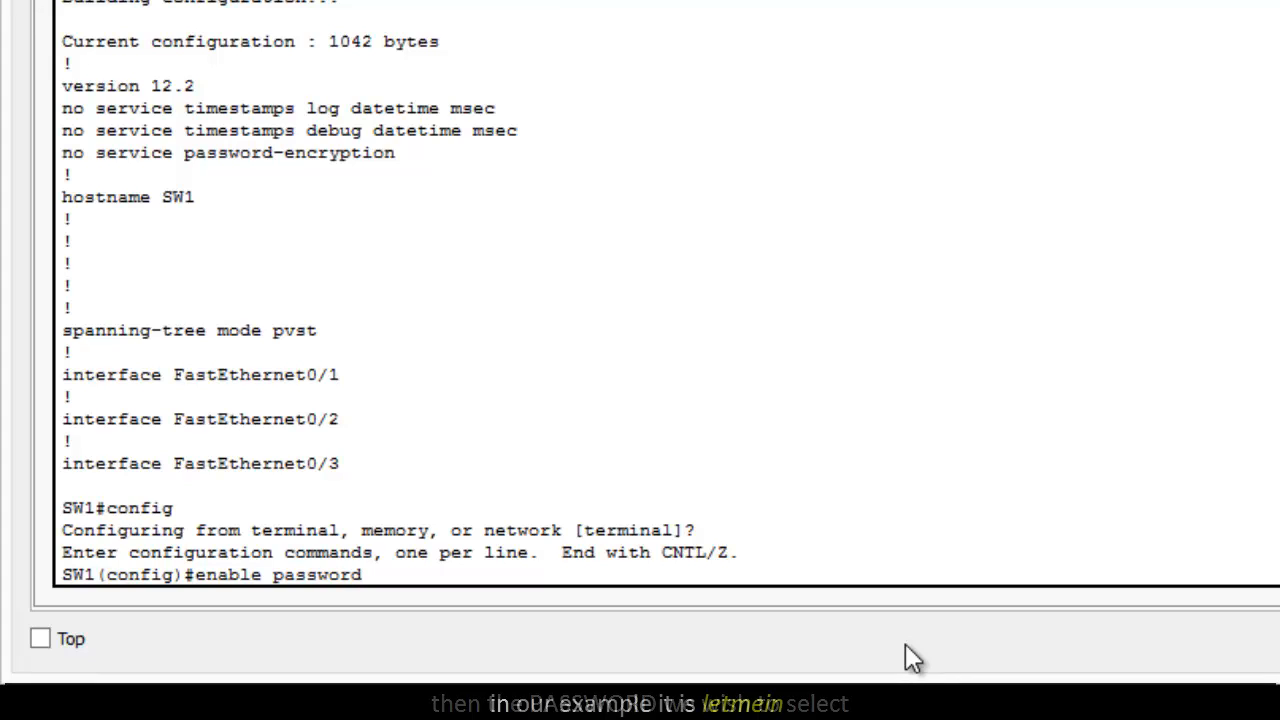
text( l)
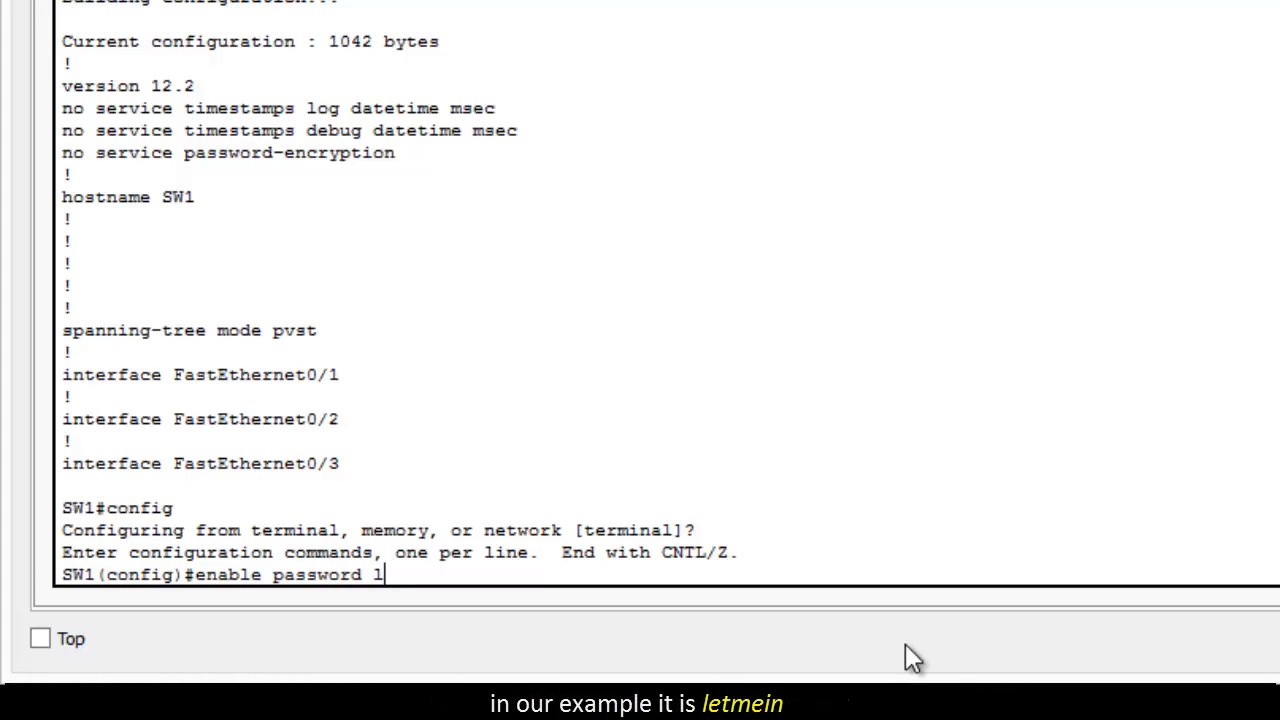
text(etmein)
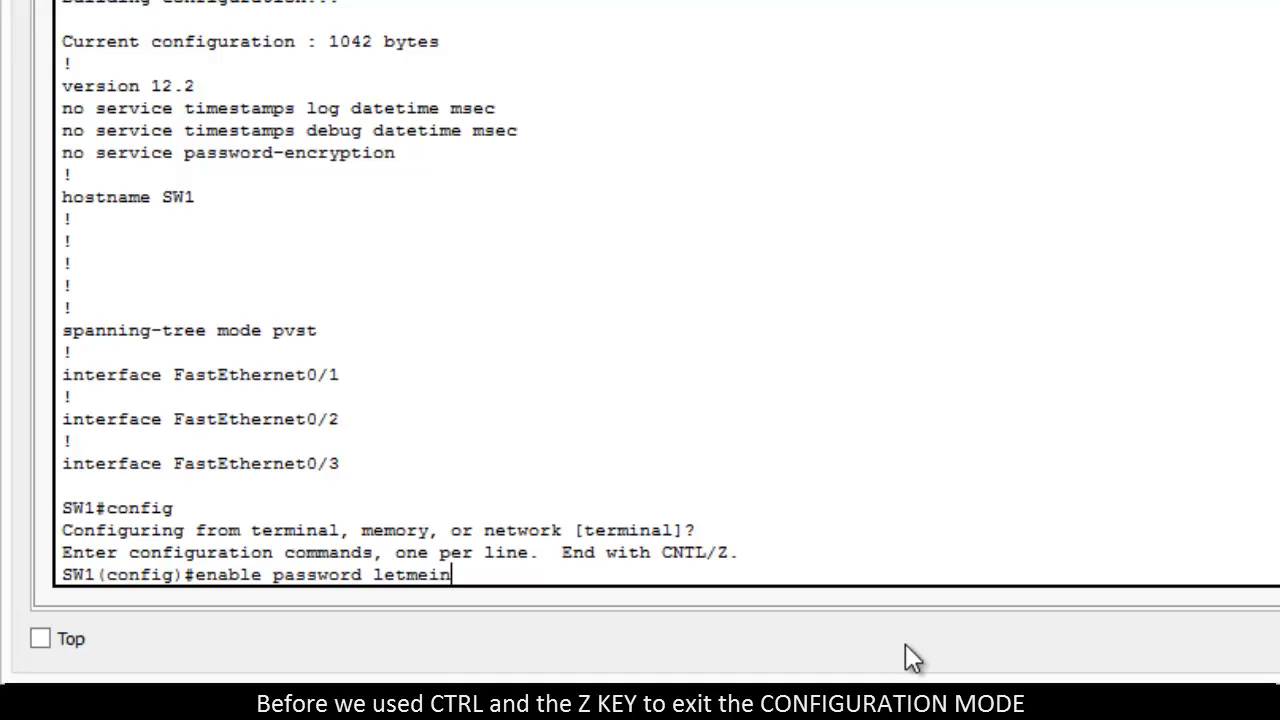
key(Return)
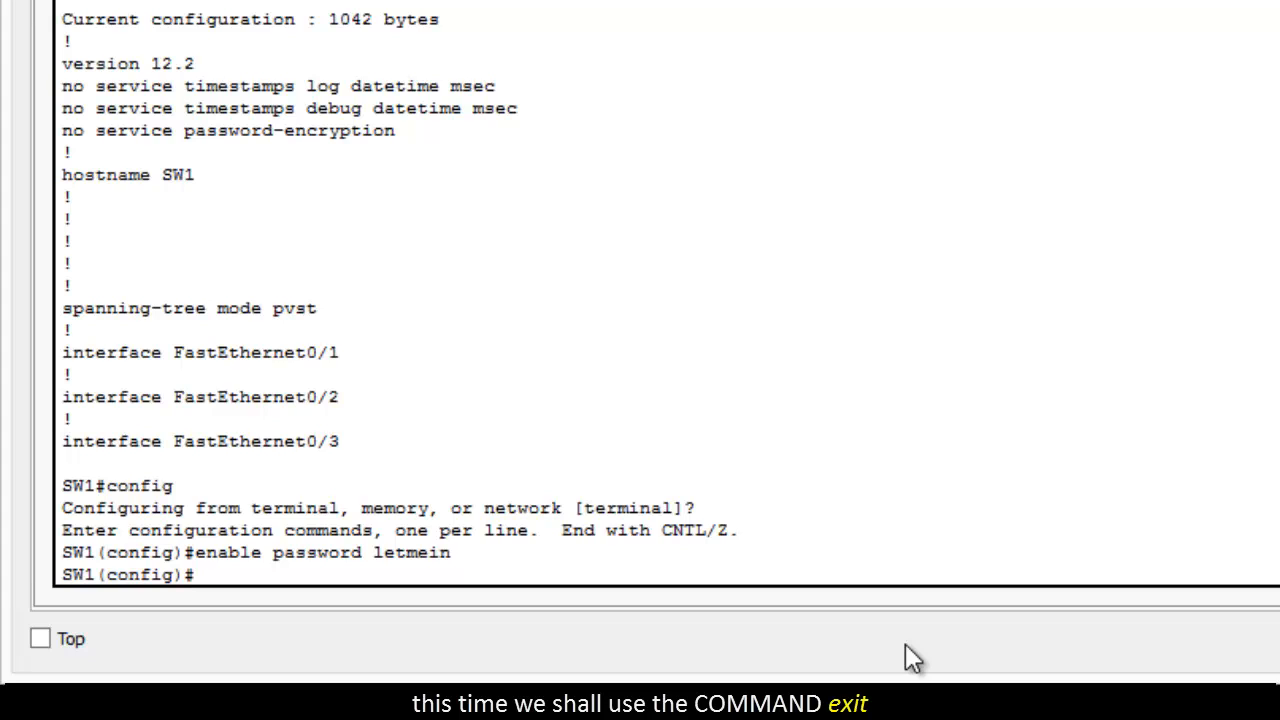
Step: Leave configuration mode with exit and return to user mode with disable
text(exit)
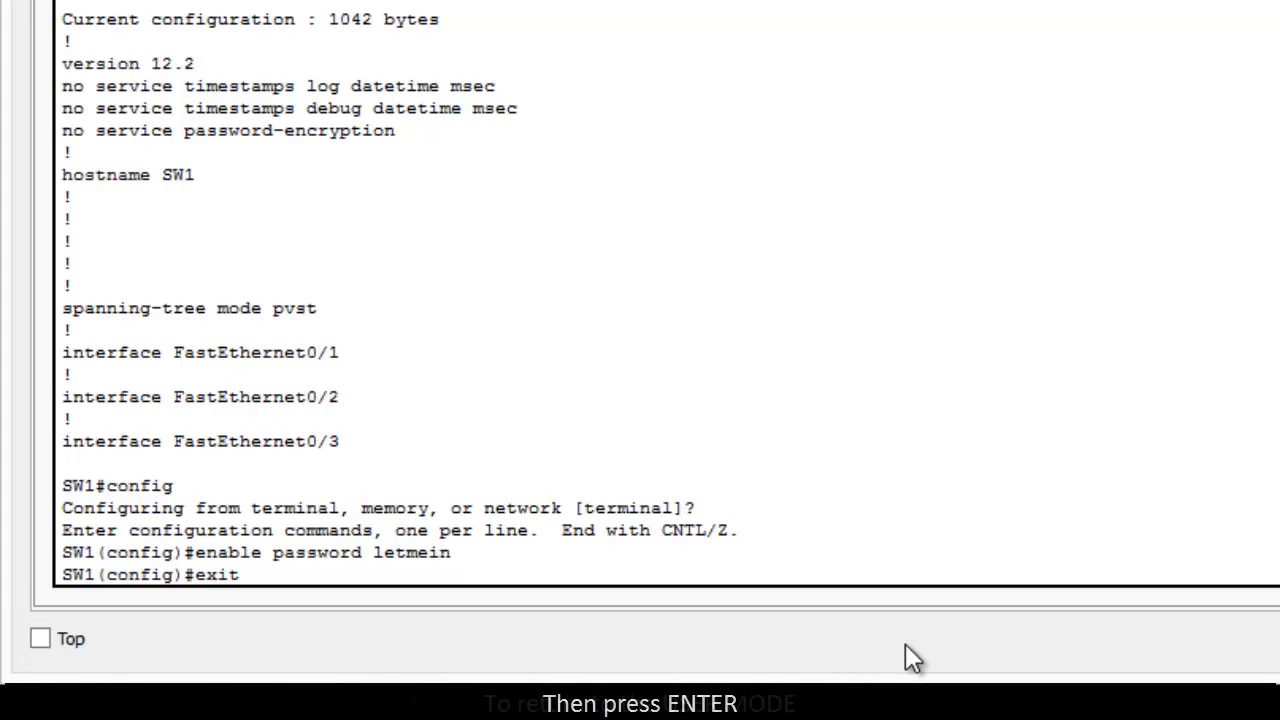
key(Return)
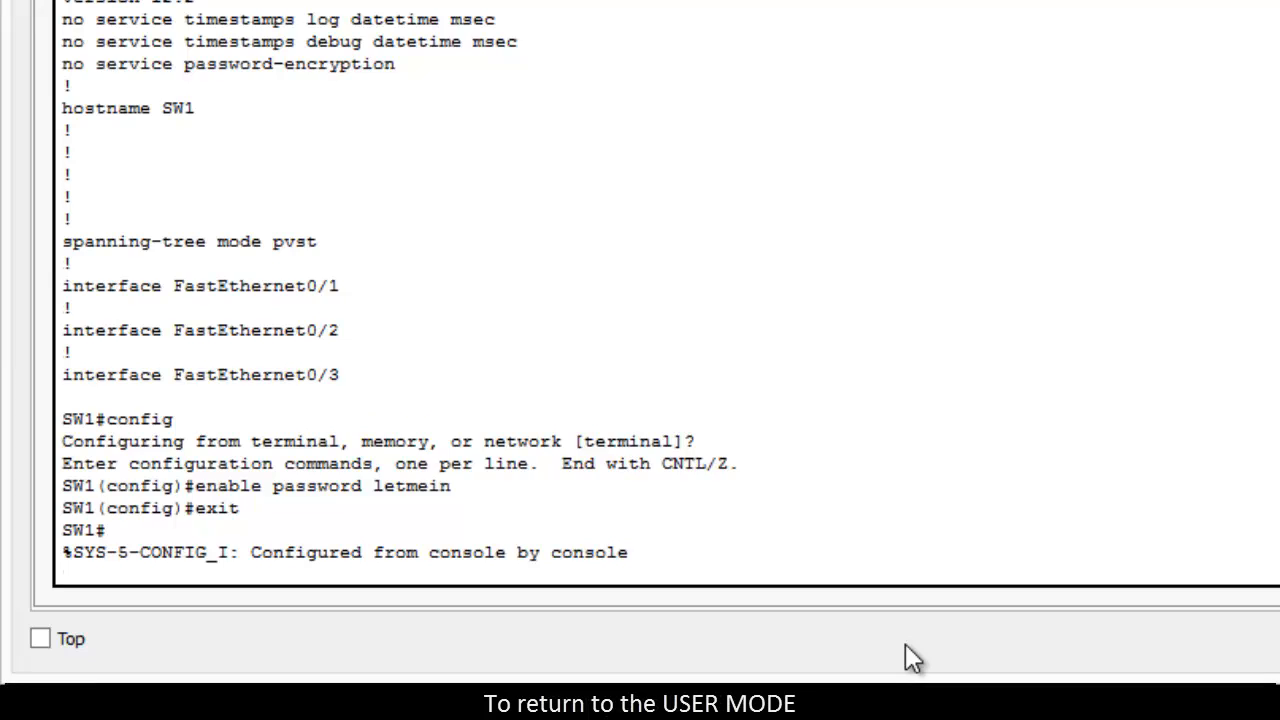
key(Return)
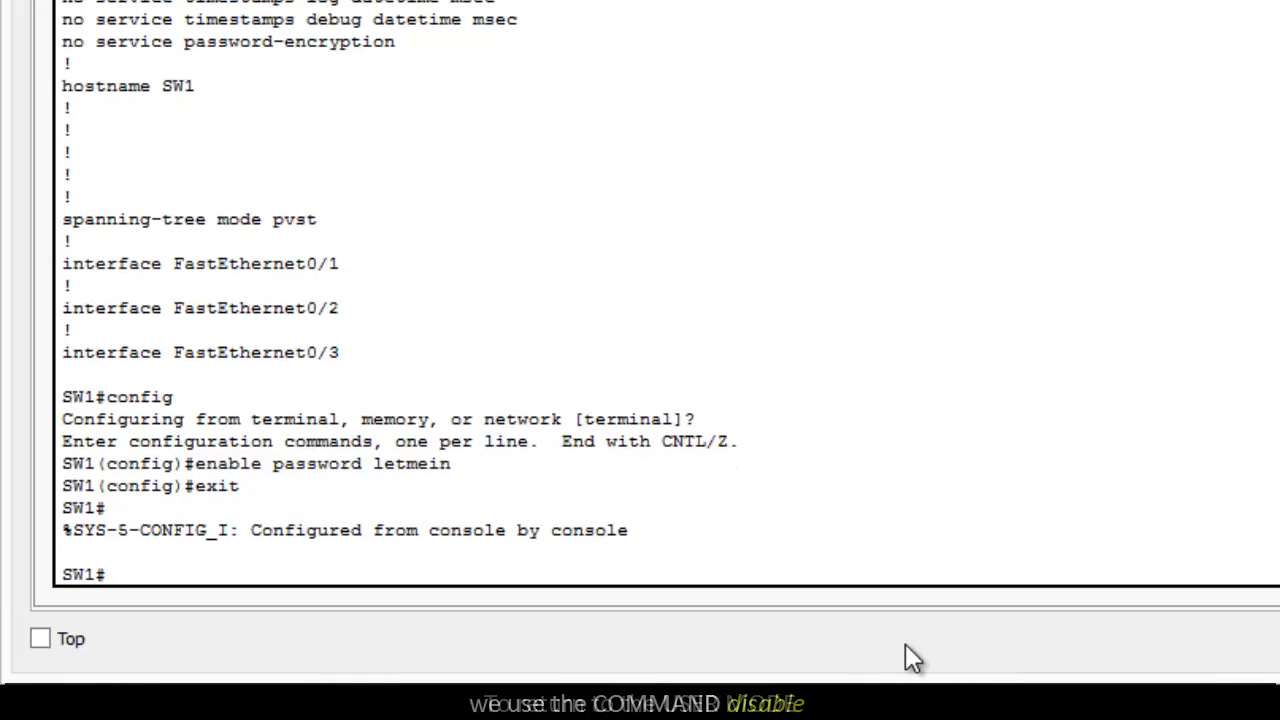
text(disable)
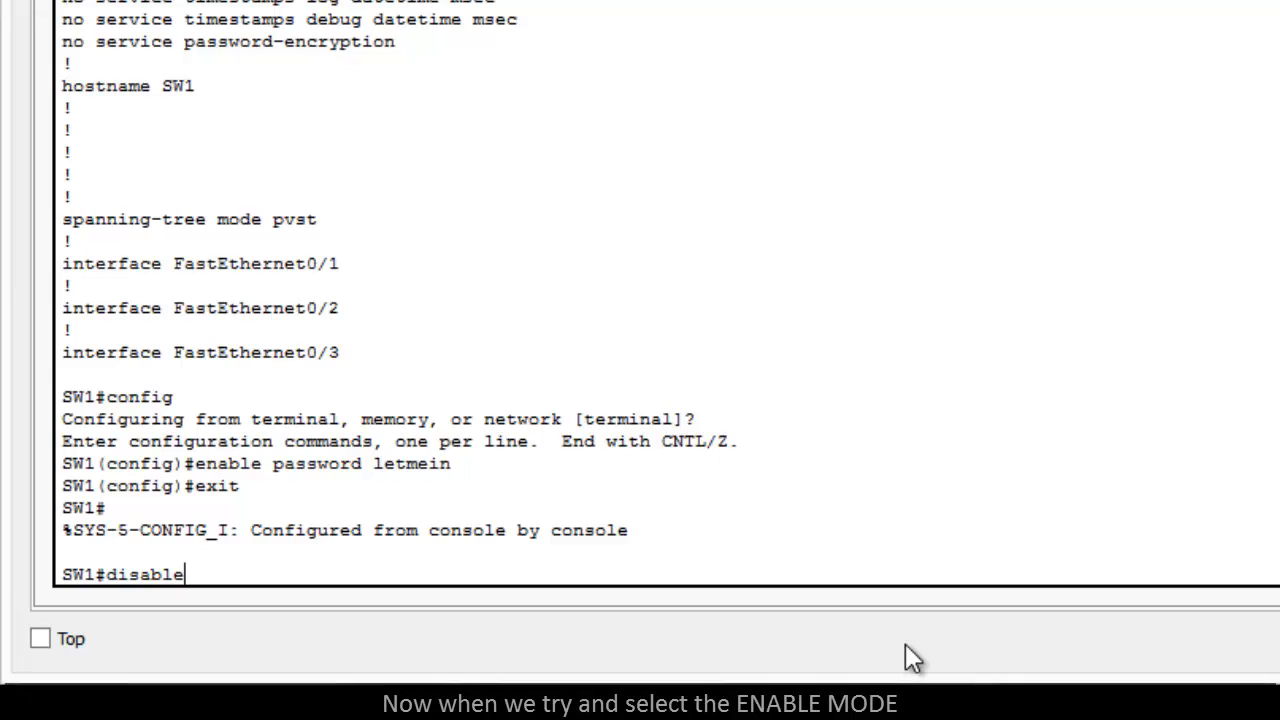
key(Return)
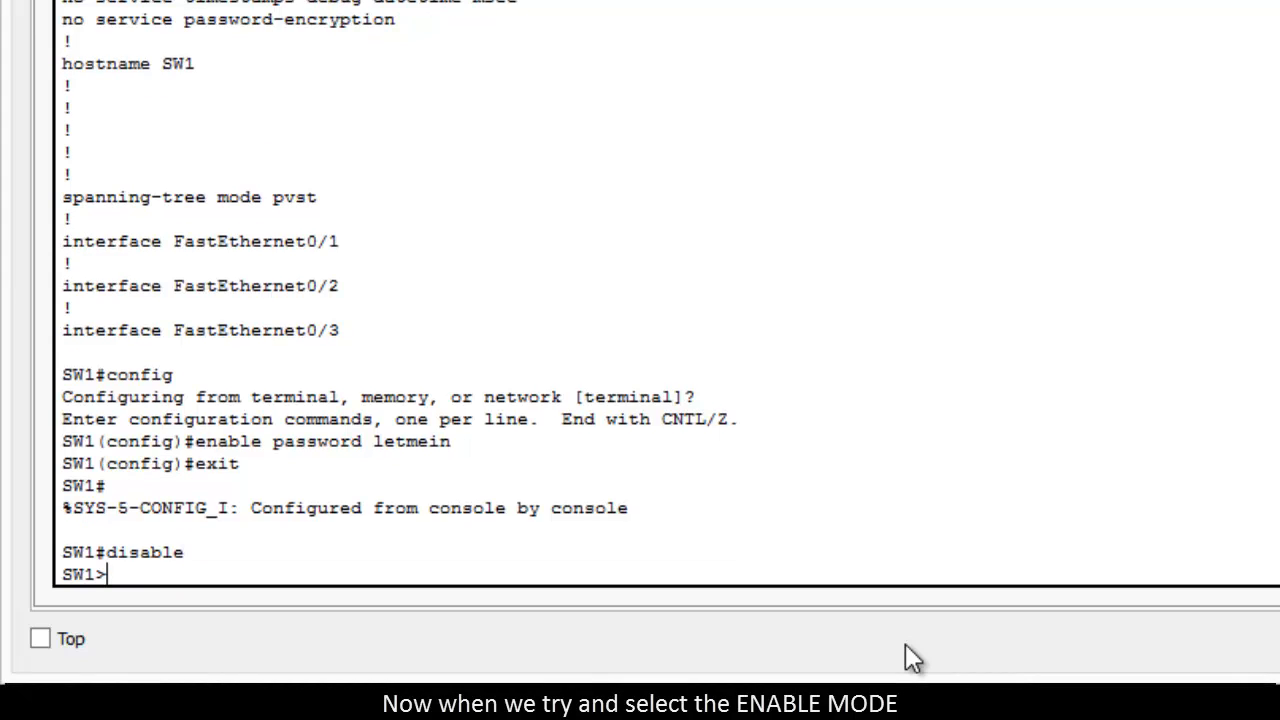
Step: Try to enter privileged mode with en, submitting an incorrect password at each of the three prompts
text(en)
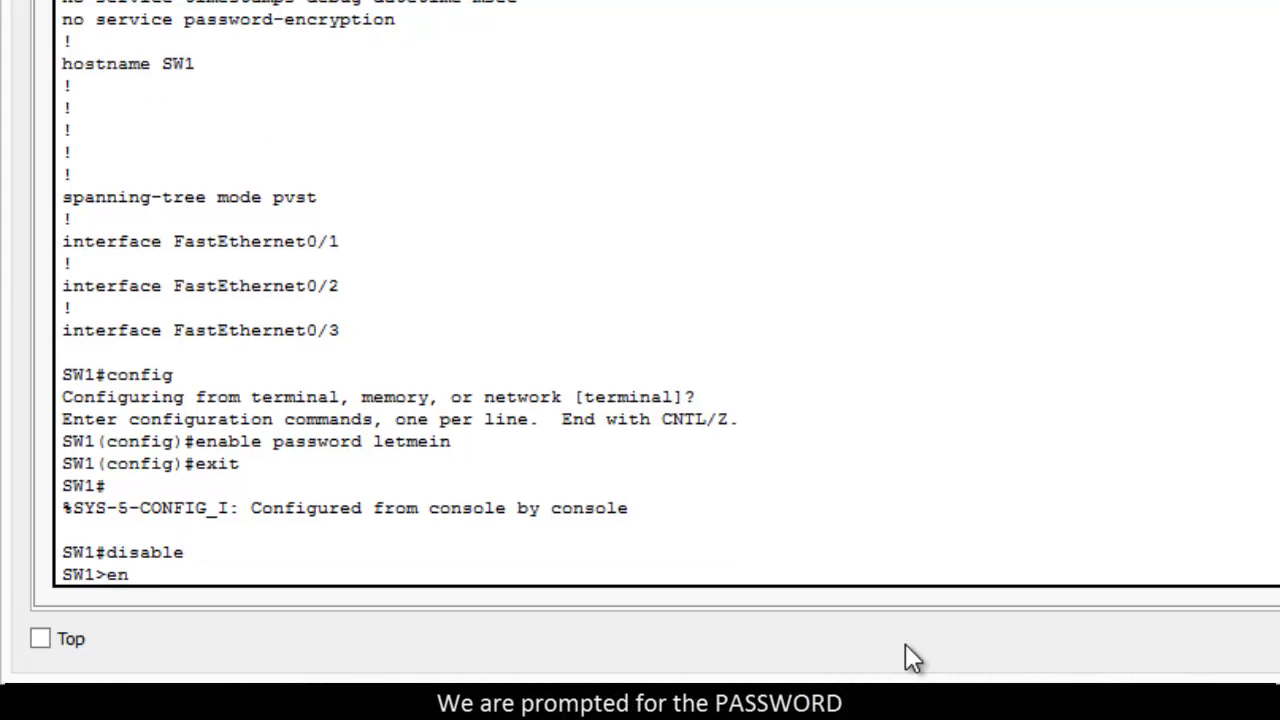
key(Return)
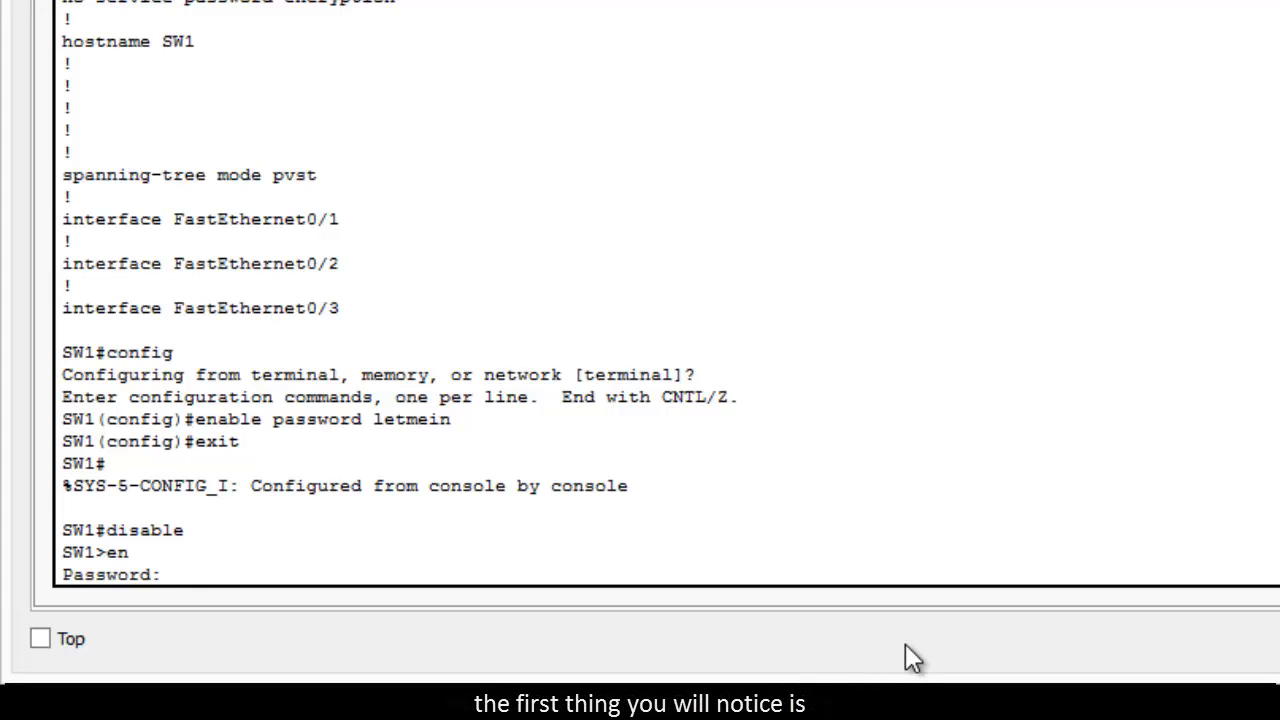
key(Return)
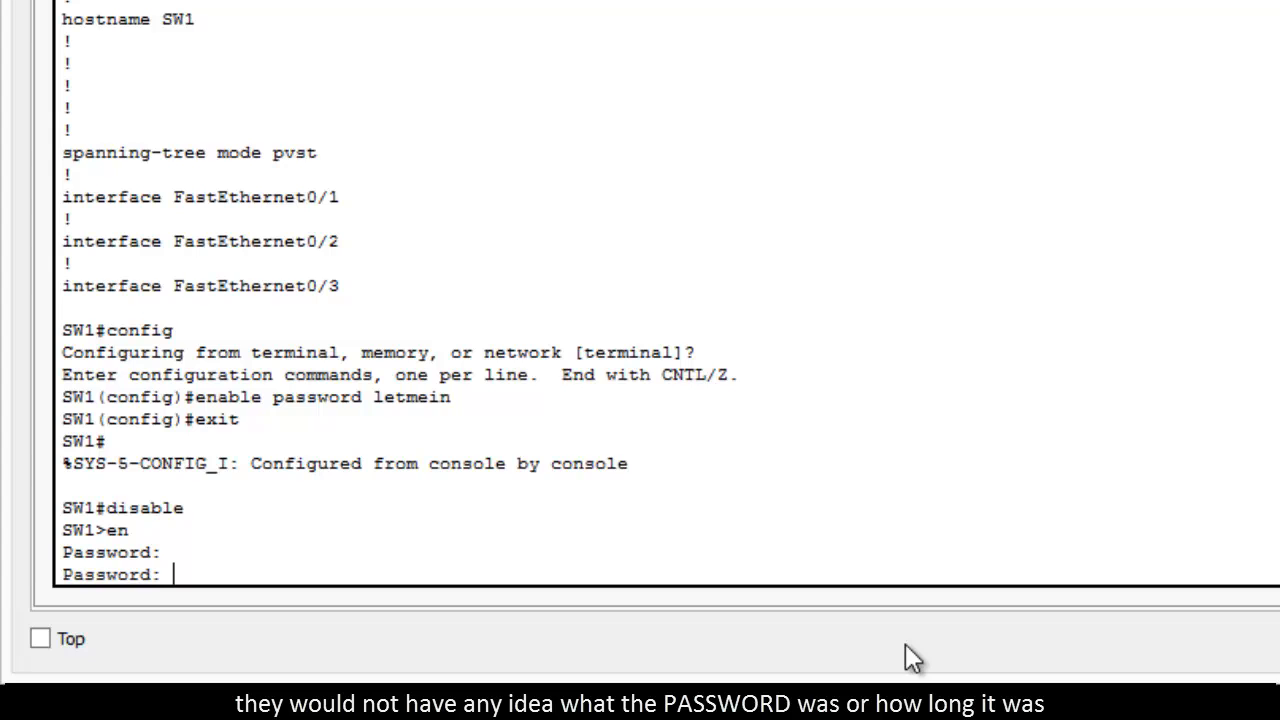
key(Return)
key(Return)
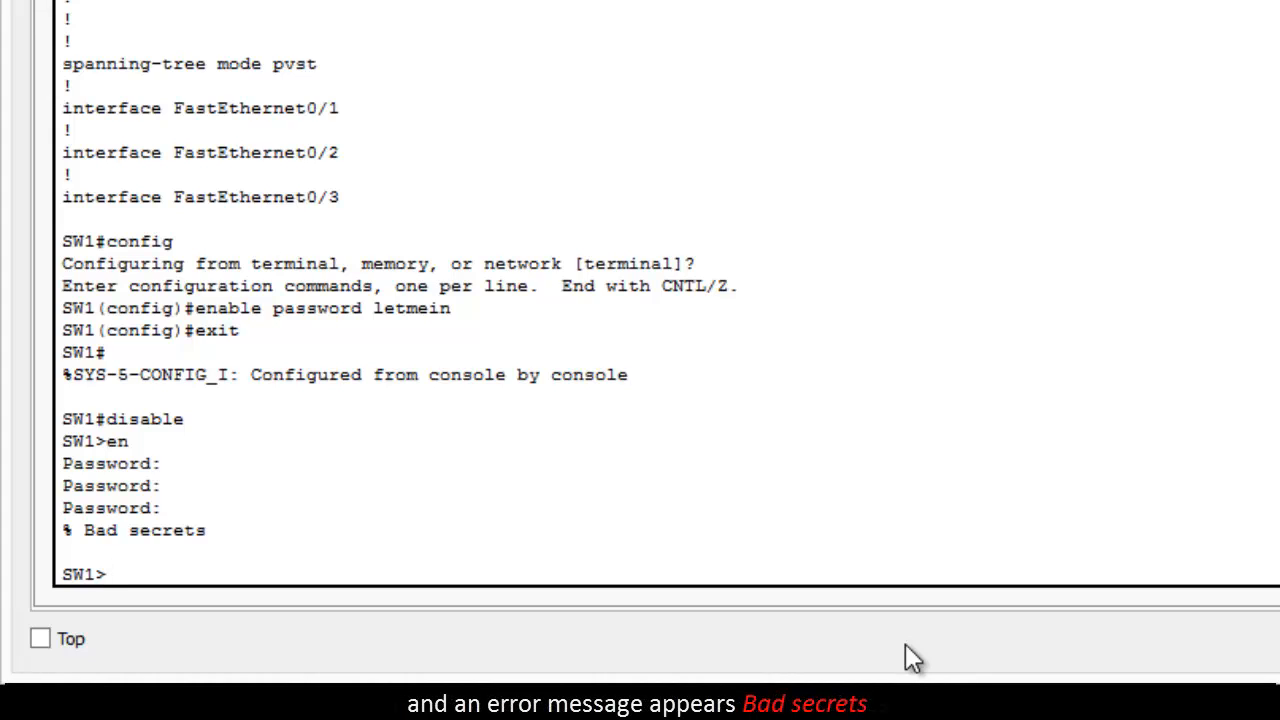
Step: Enter privileged mode with enable, supplying the correct enable password
text(enable)
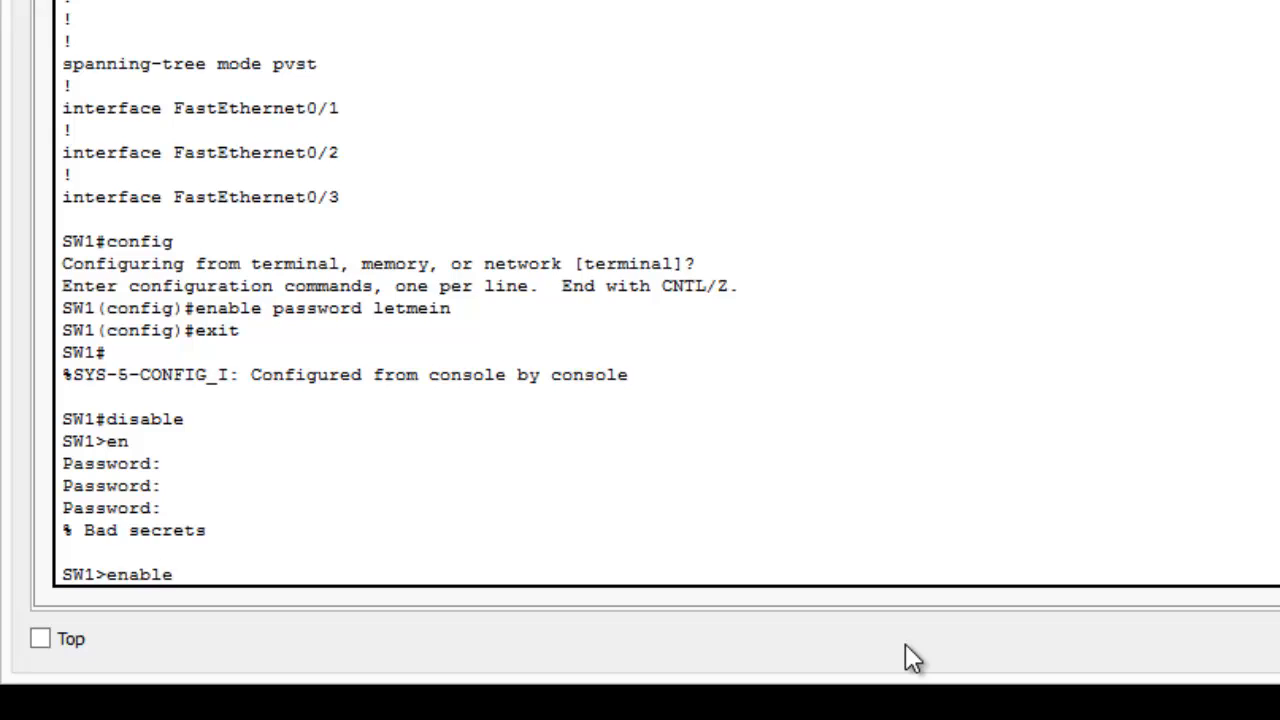
key(Return)
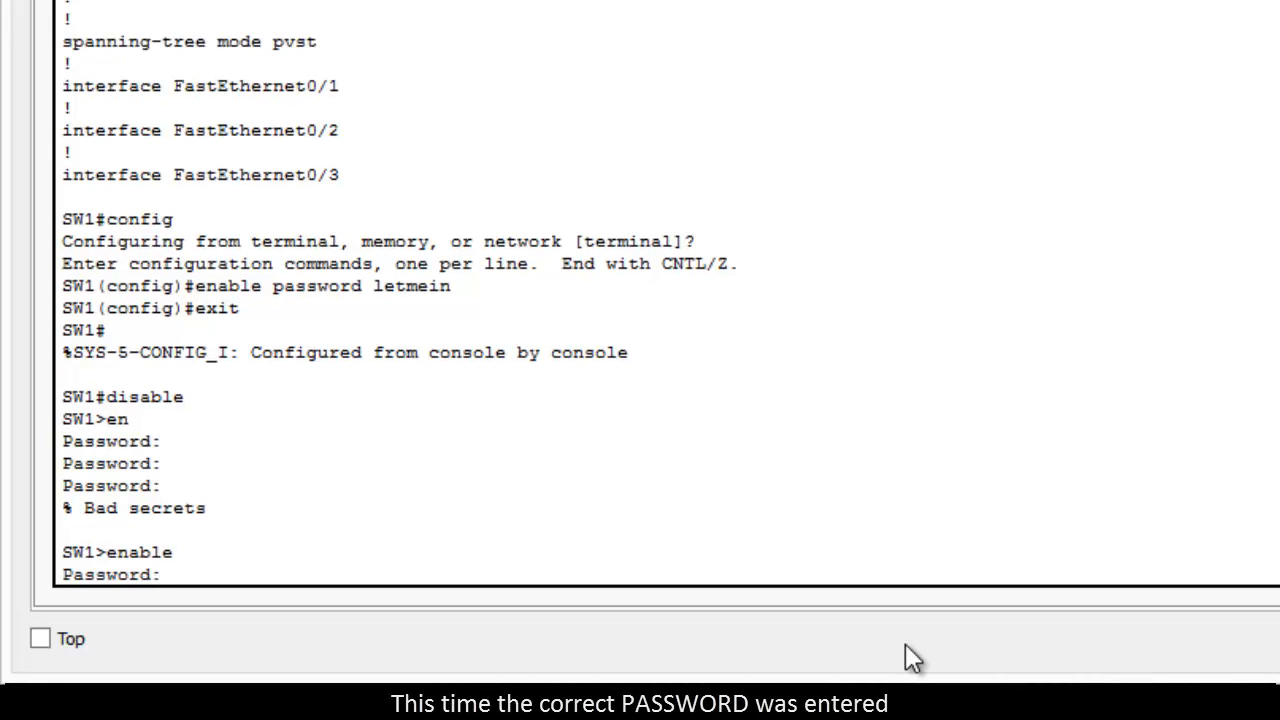
key(Return)
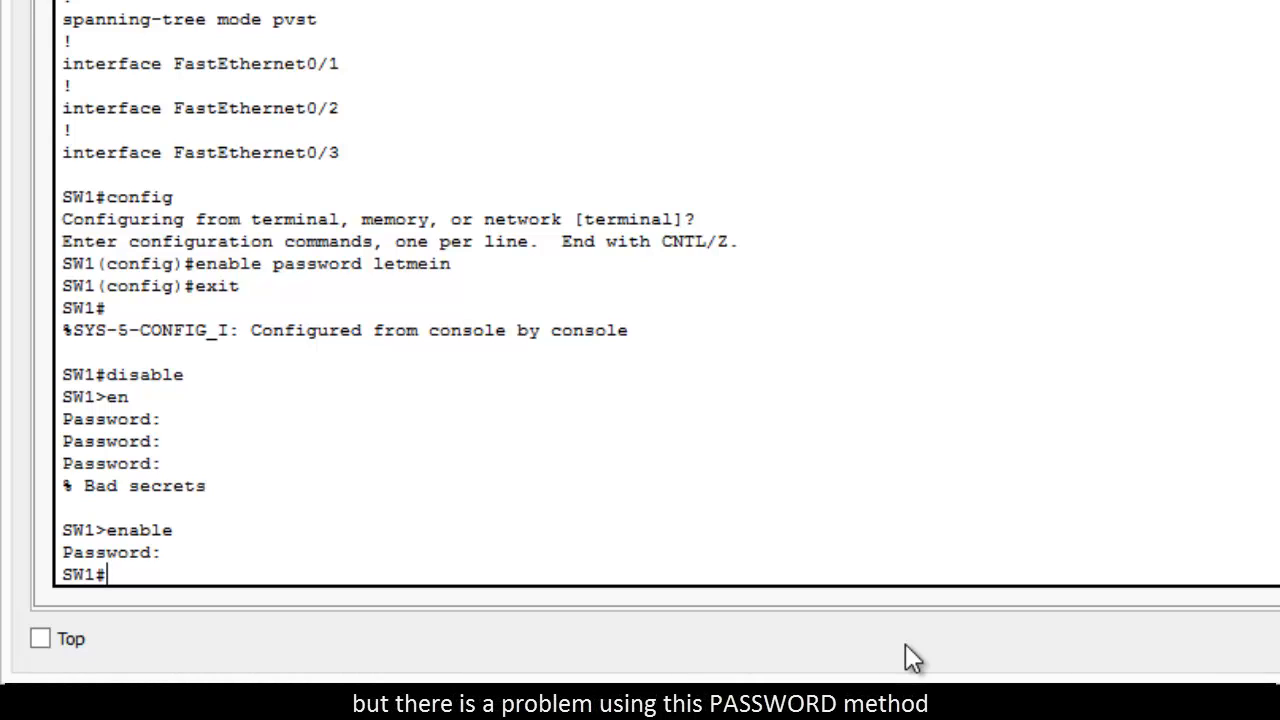
Step: Examine how the enable password is stored with show running-config, and leave the listing after its first page
text(show )
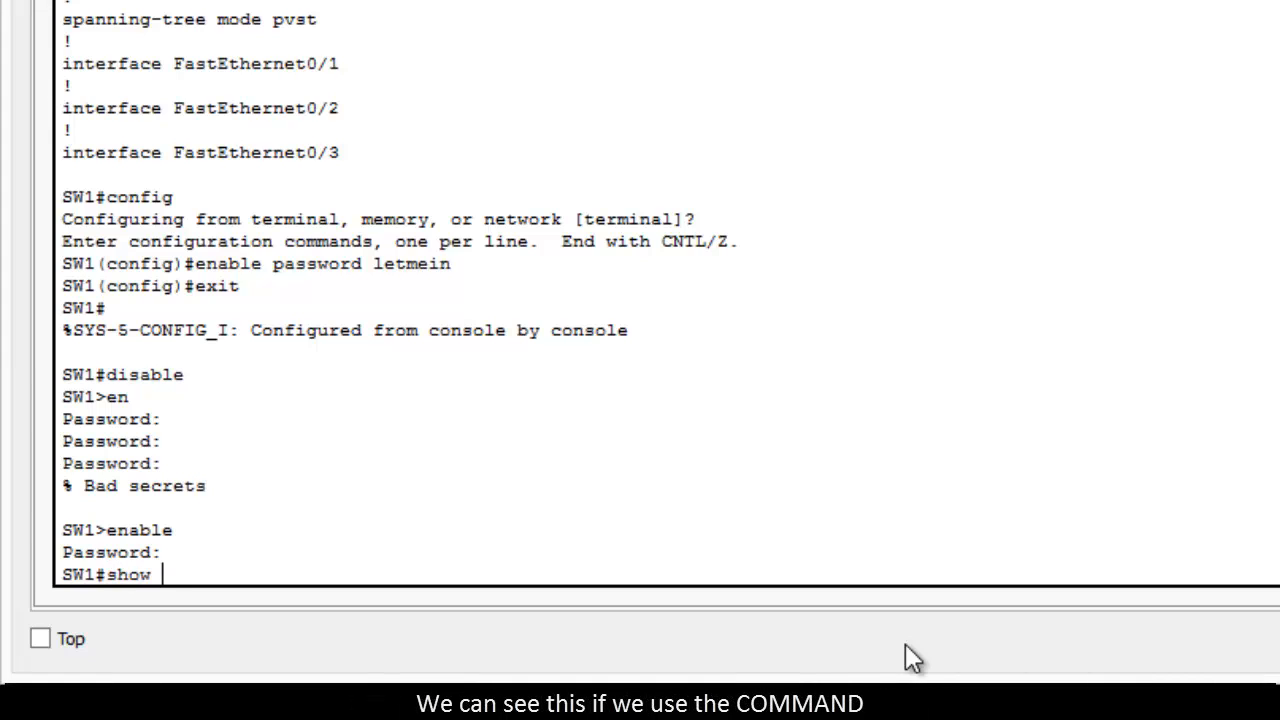
text(running)
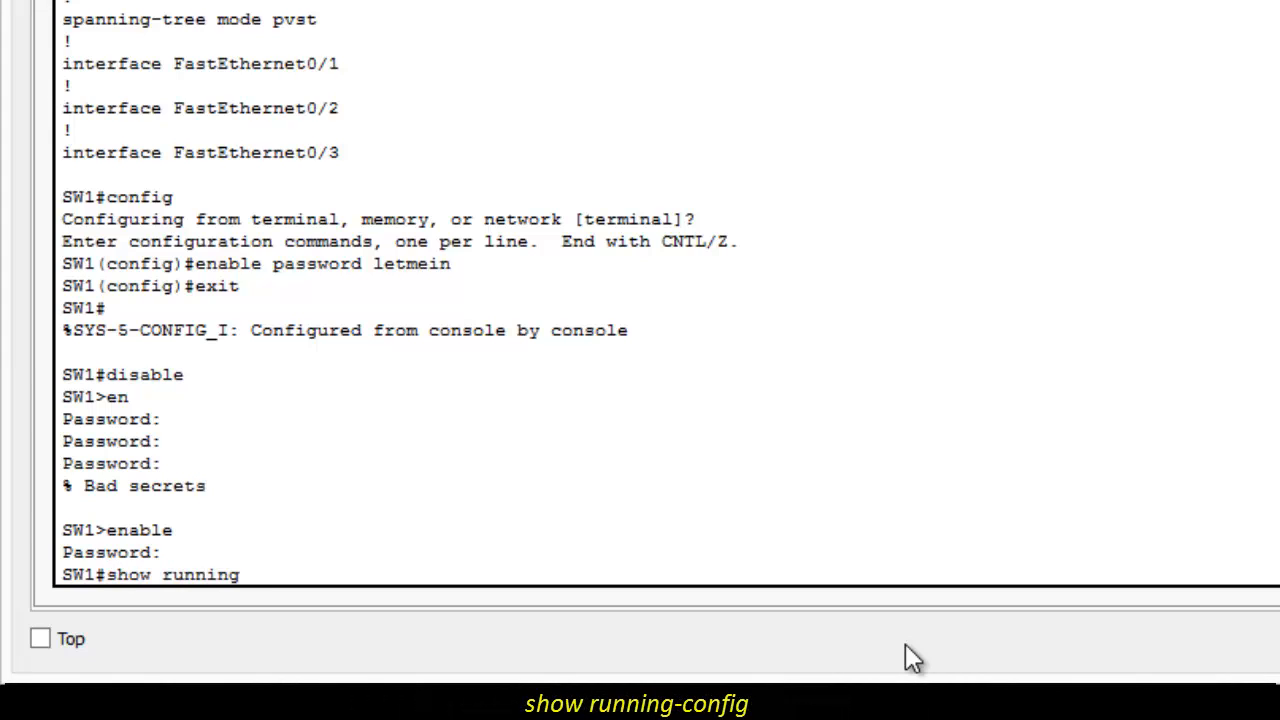
text(-config)
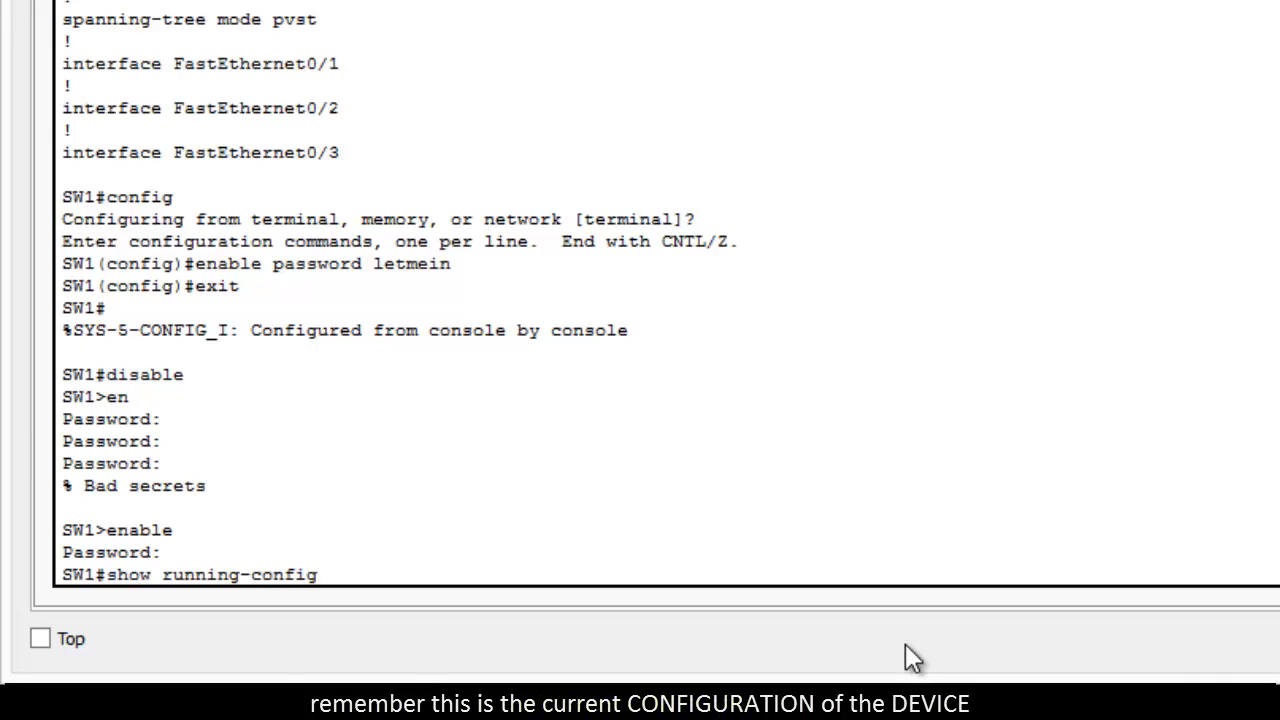
key(Return)
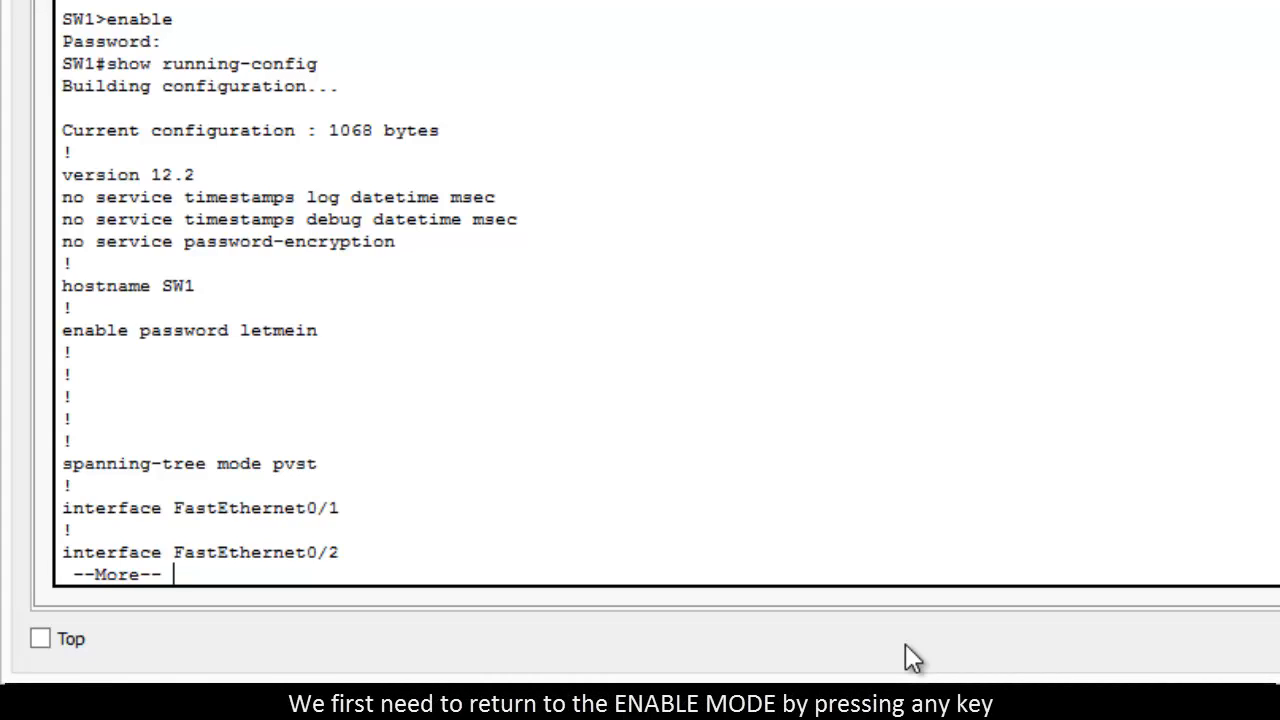
key(q)
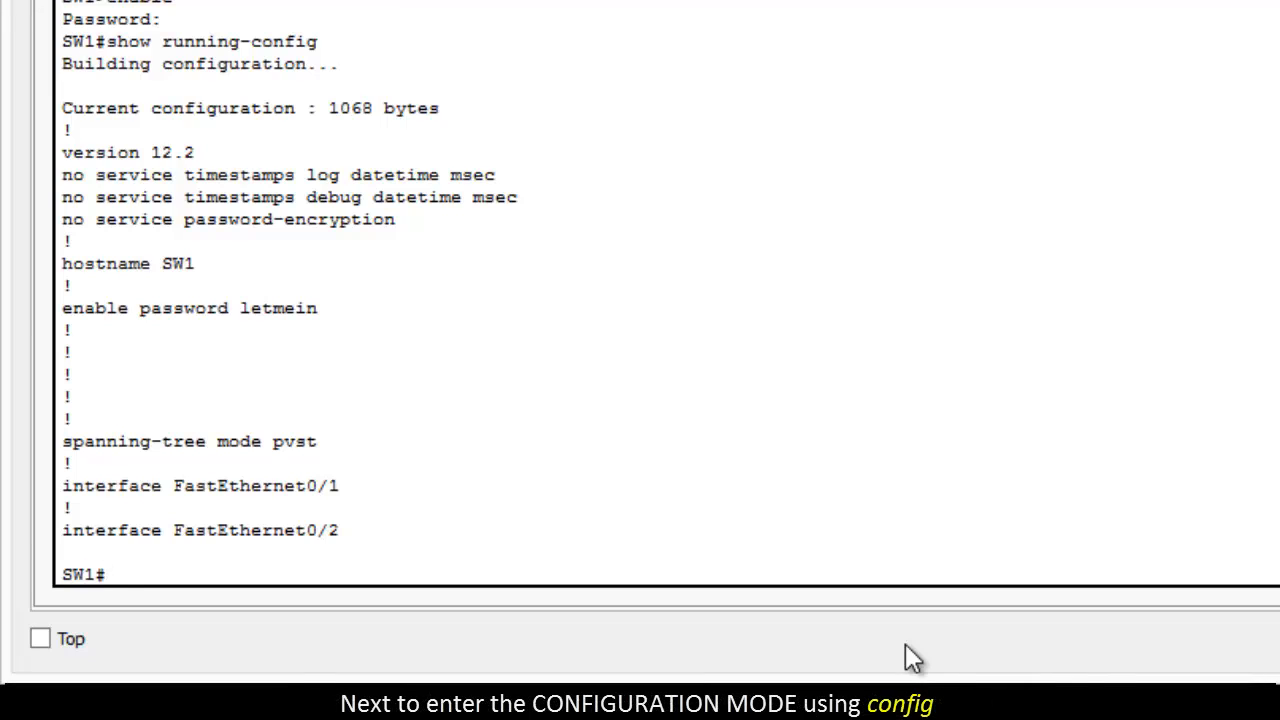
Step: Enter global configuration mode again with config, accepting the default terminal source
text(config)
key(Return)
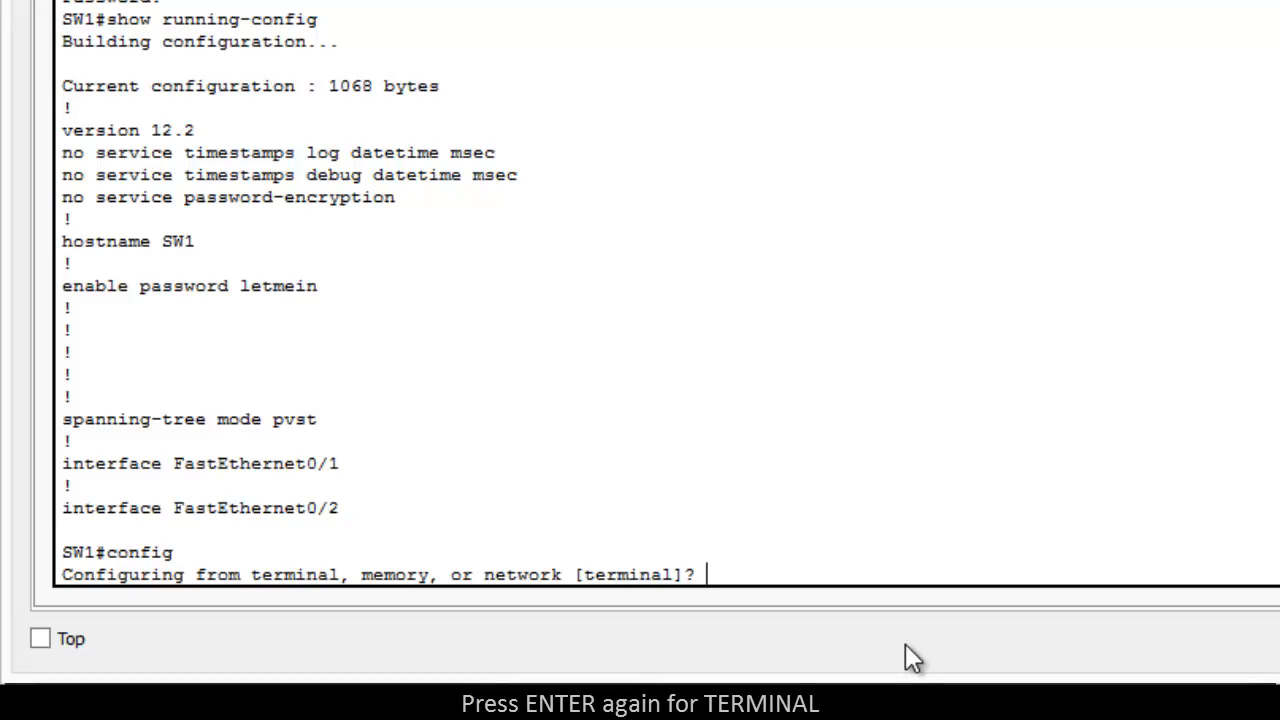
key(Return)
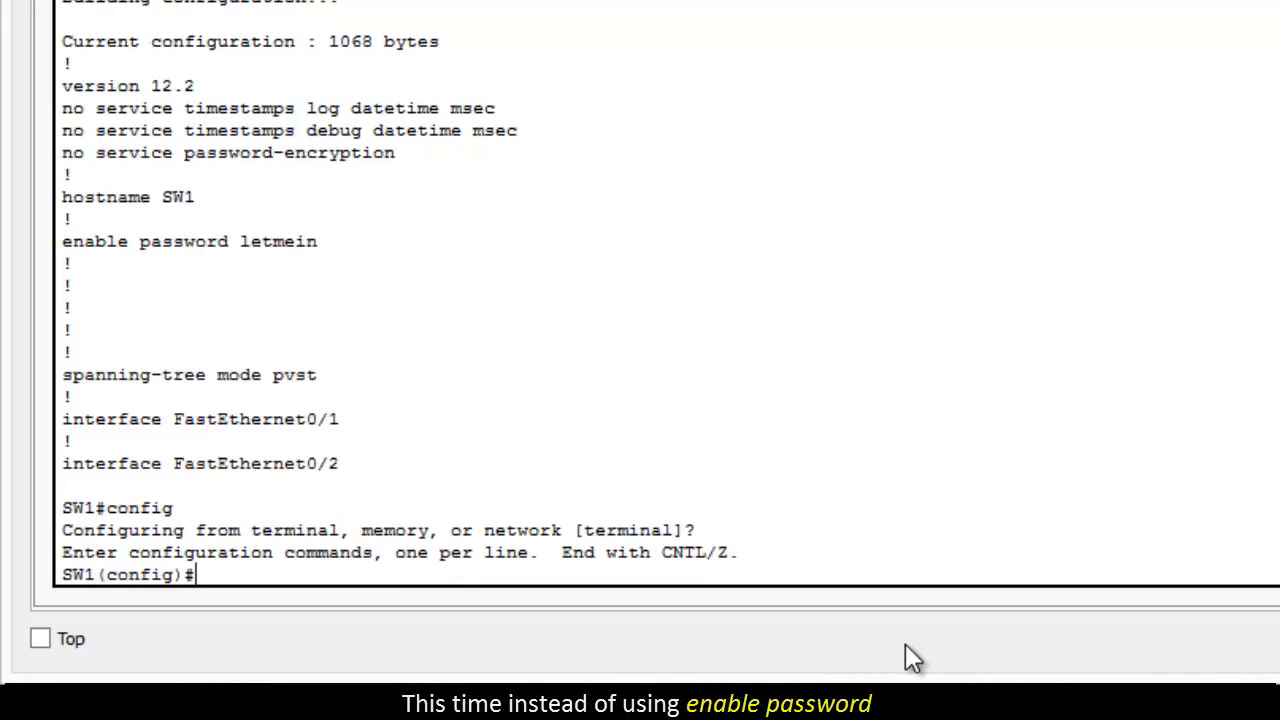
Step: Set an encrypted privileged-mode password with the enable secret command, supplying a new password
text(e)
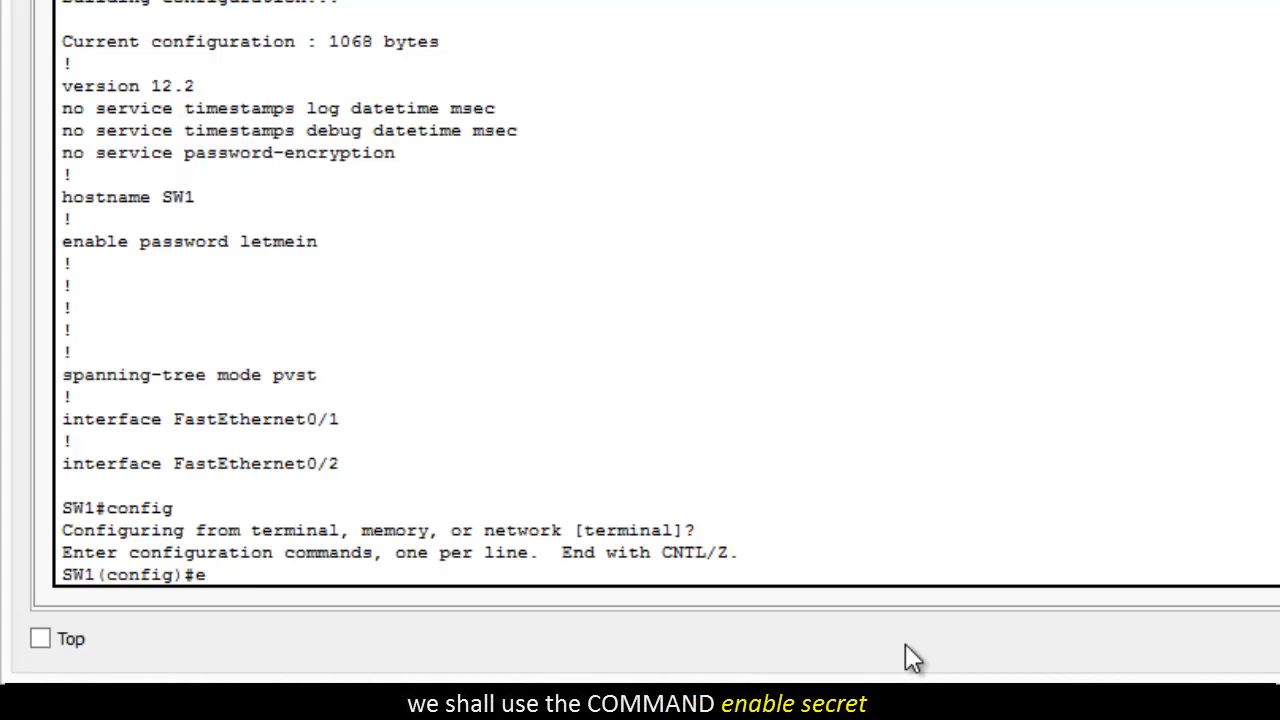
text(nable se)
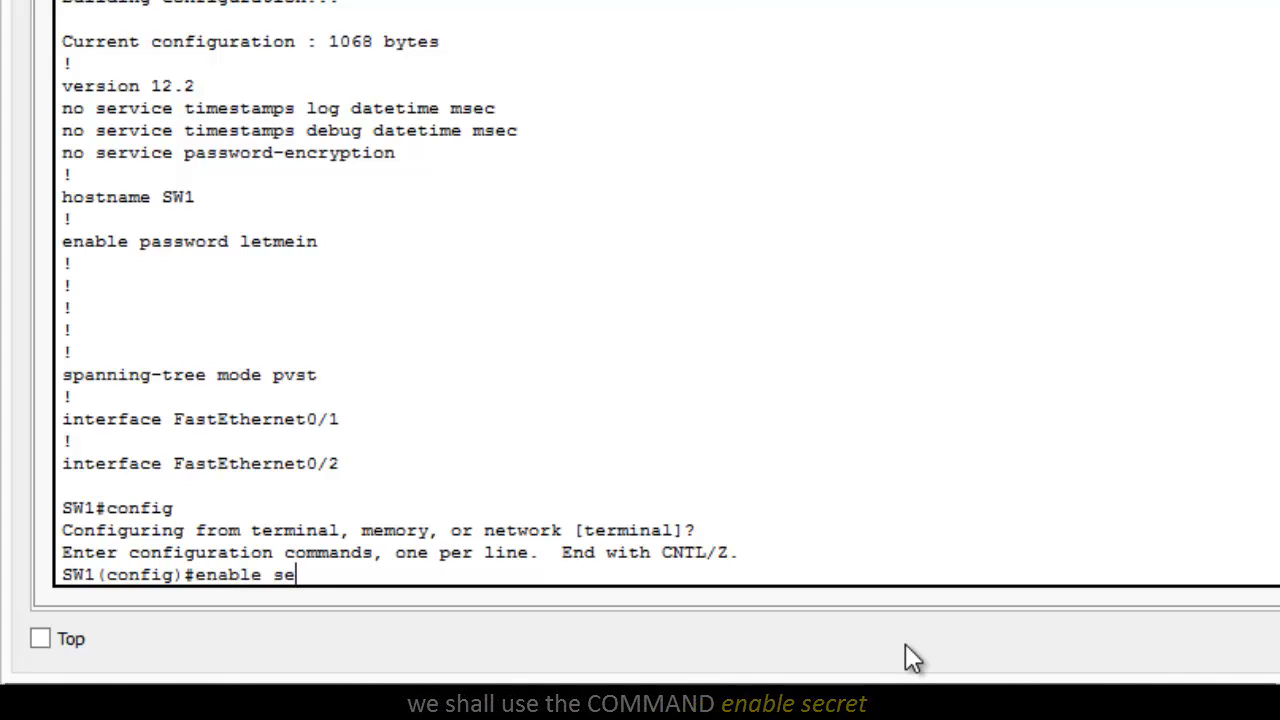
text(cret l)
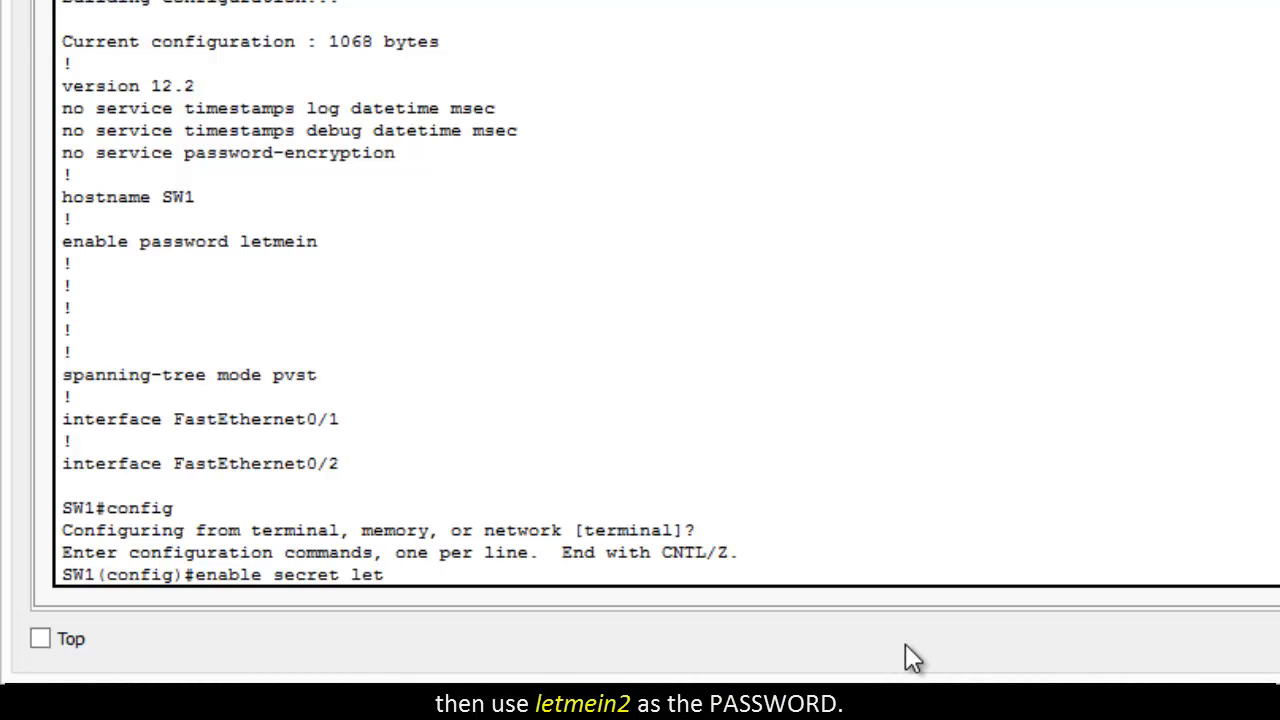
text(etmein)
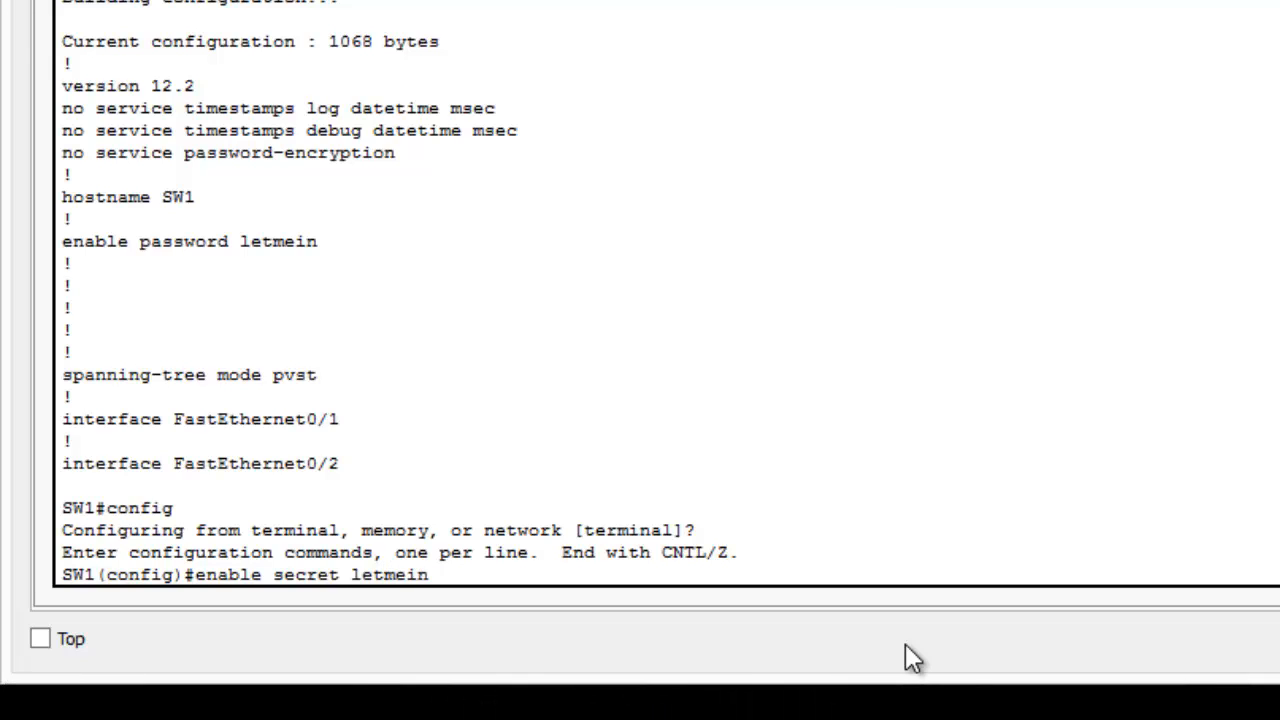
text(2)
key(Return)
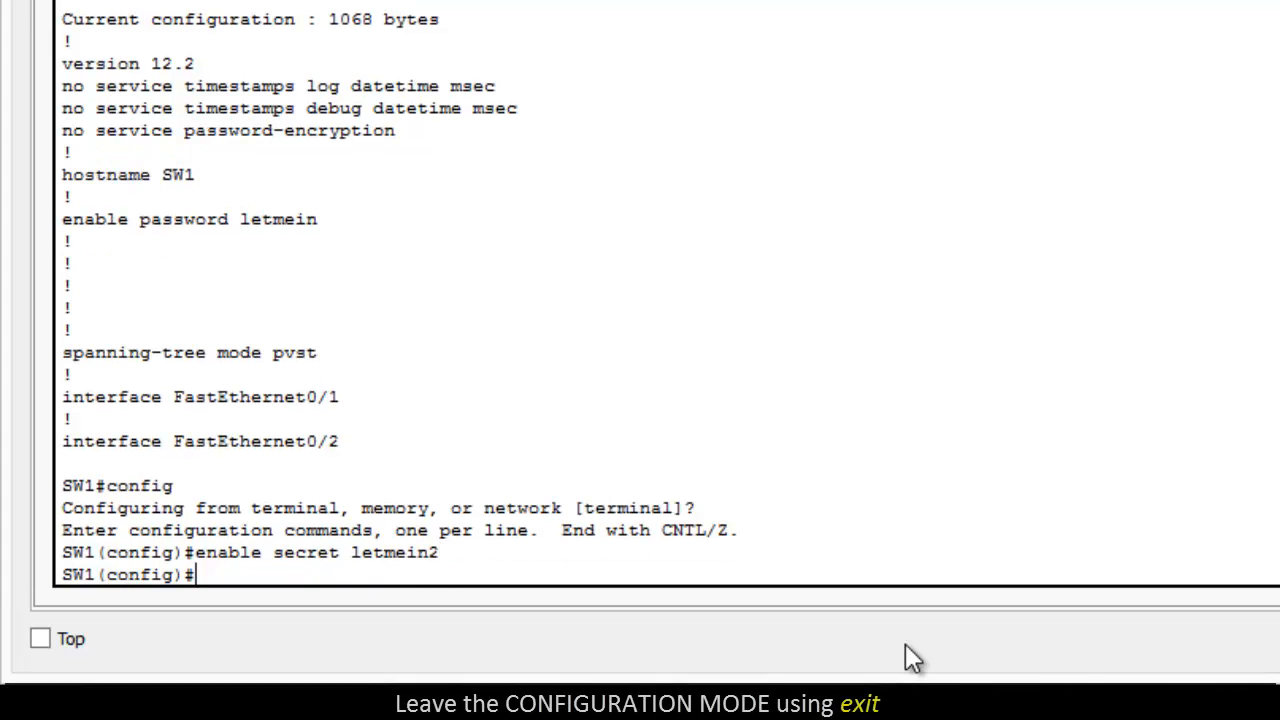
Step: Exit configuration mode and drop back to the SW1 user prompt with disable
text(exit)
key(Return)
key(Return)
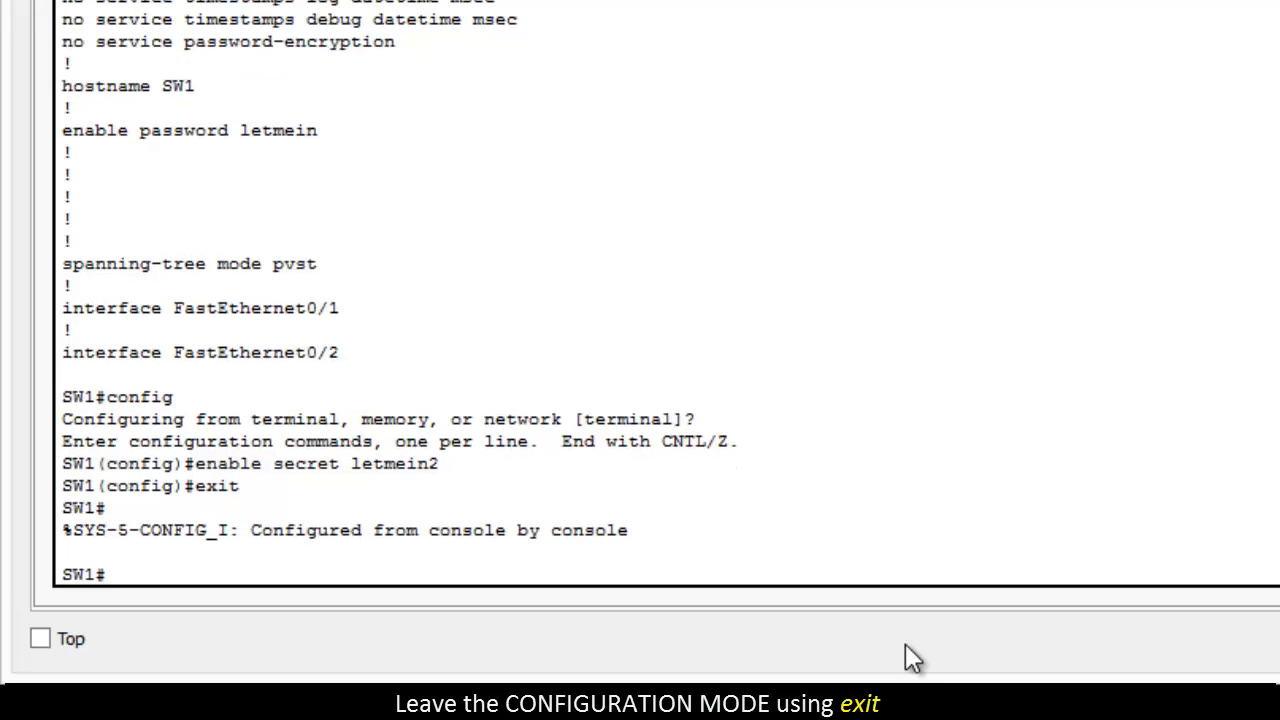
text(disable)
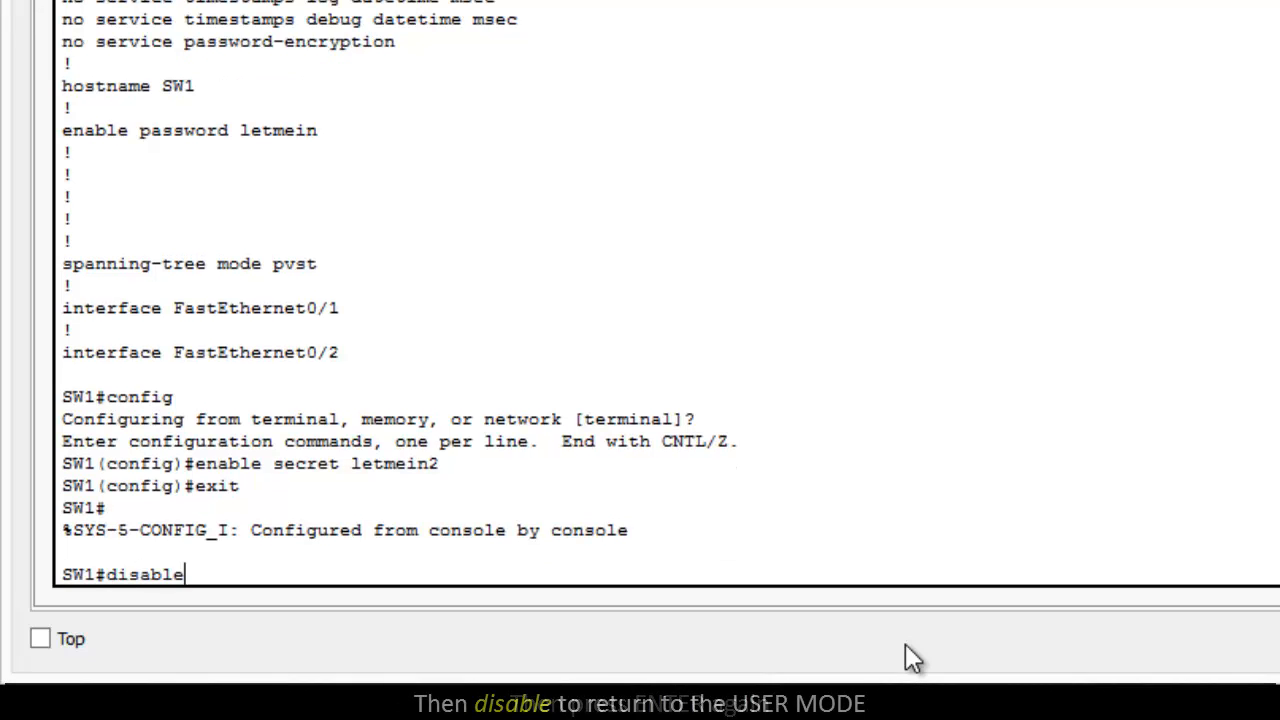
key(Return)
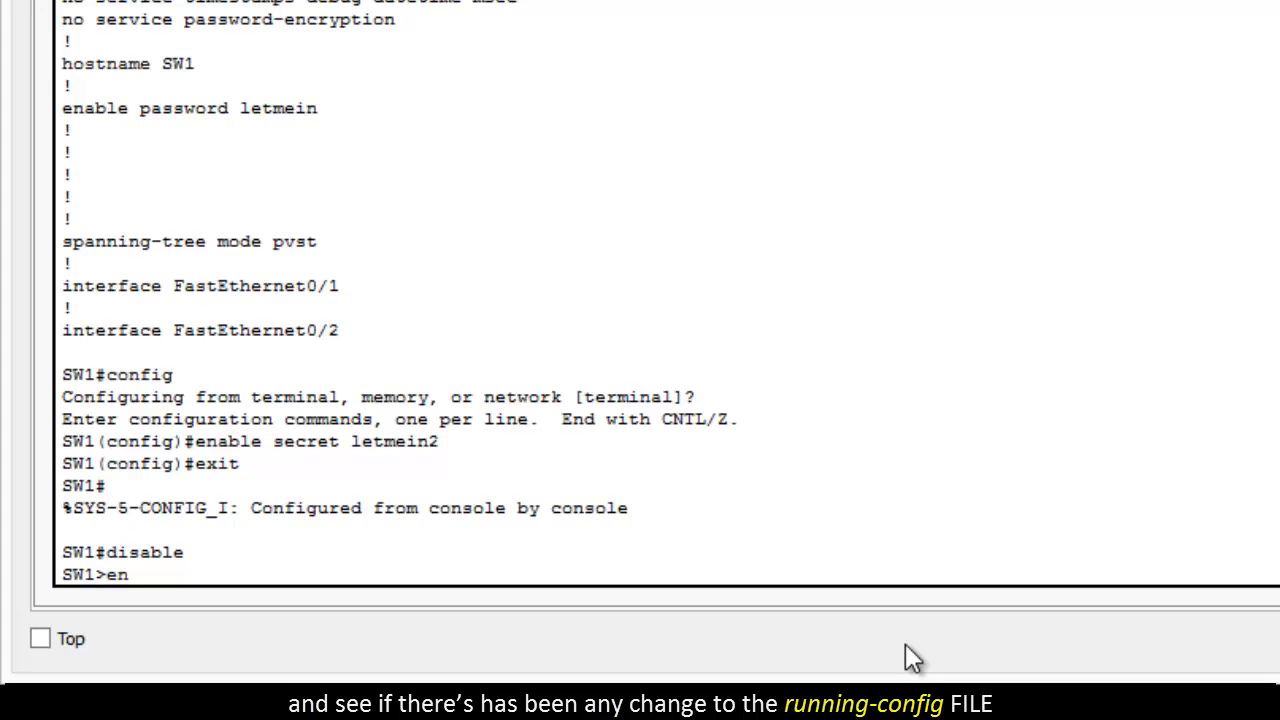
Step: Enter privileged mode on SW1 with the enable command, supplying the new secret password
text(abl)
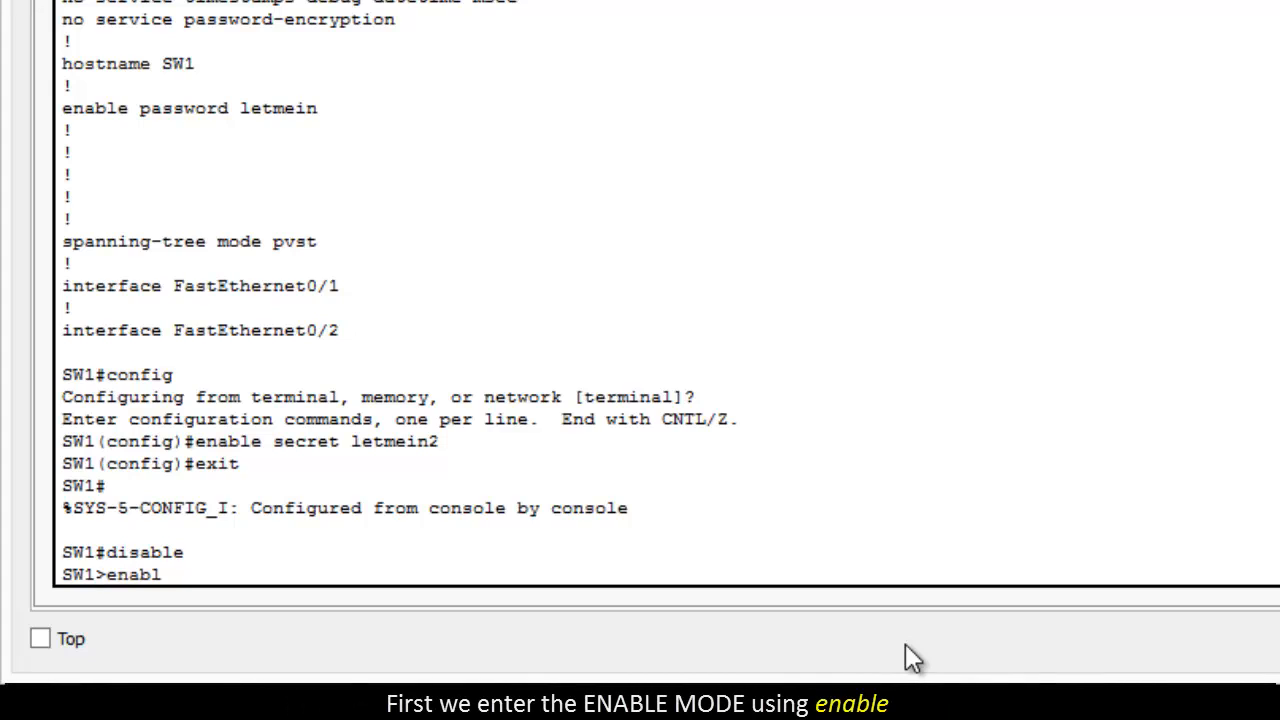
text(e)
key(Return)
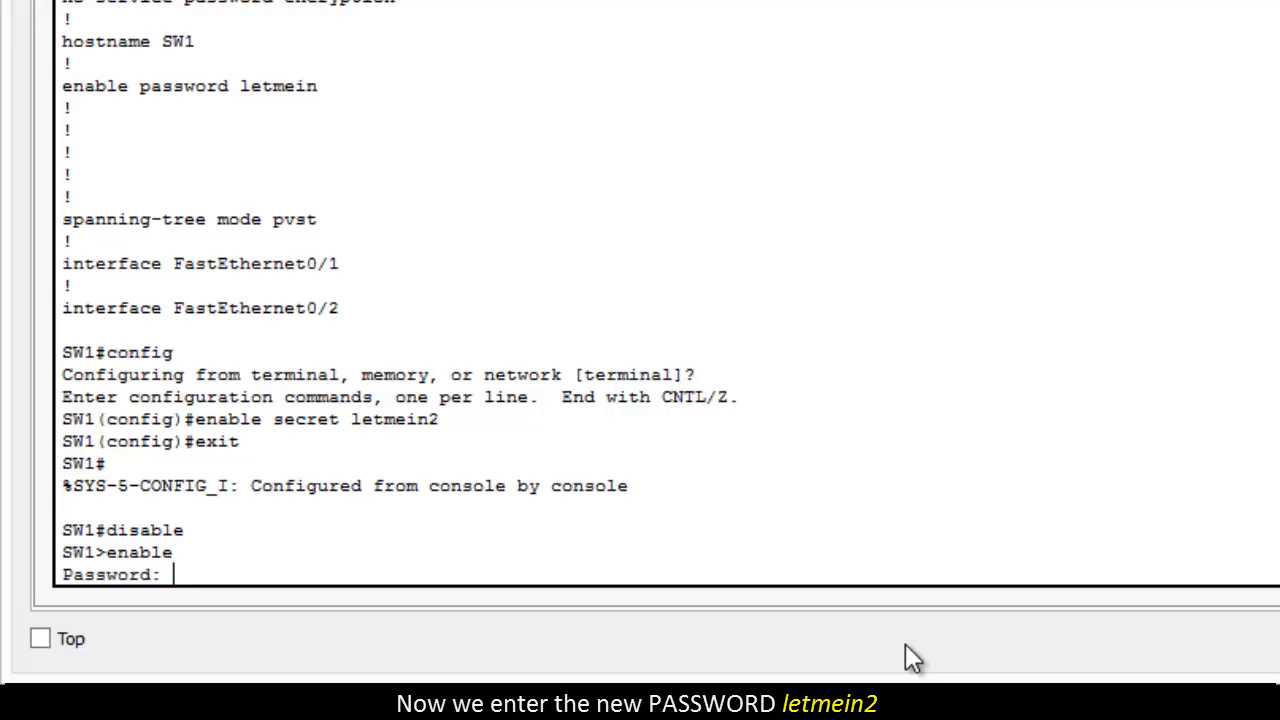
text(letmein2)
key(Return)
Step: Examine how the secret password is stored with show running-config, and leave the listing after its first page
text(show )
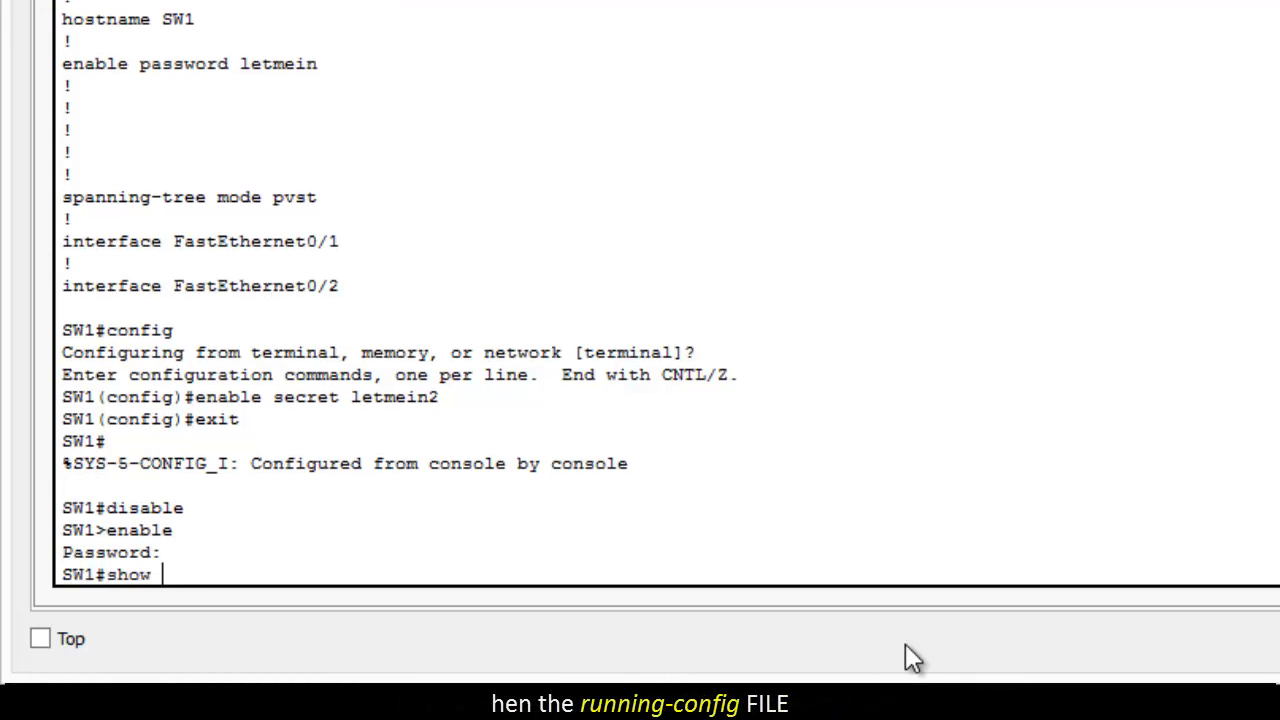
text(running)
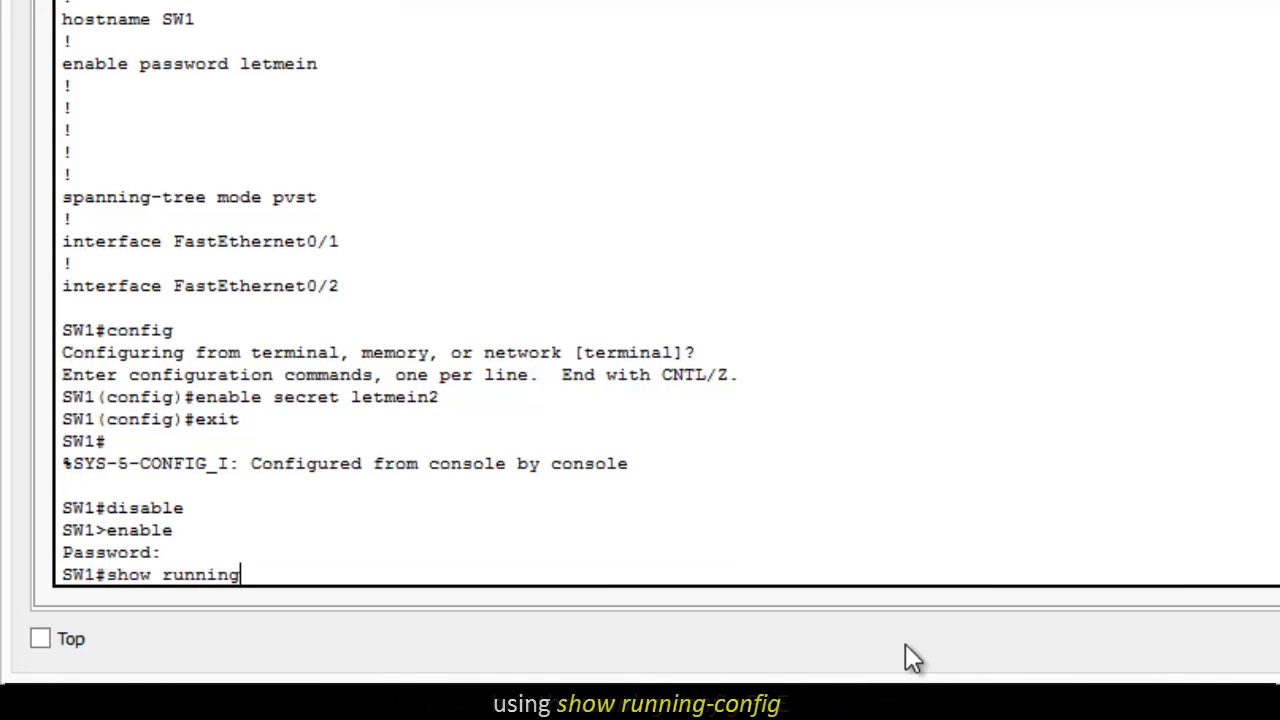
text(-config)
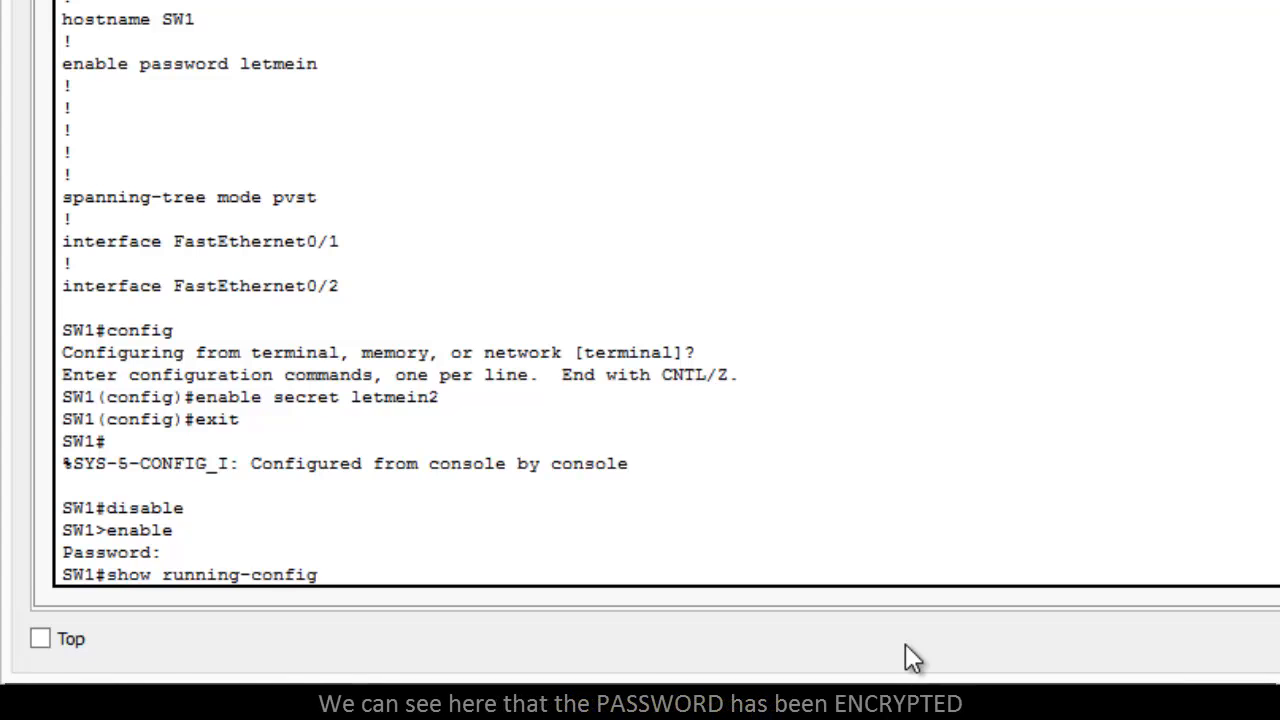
key(Return)
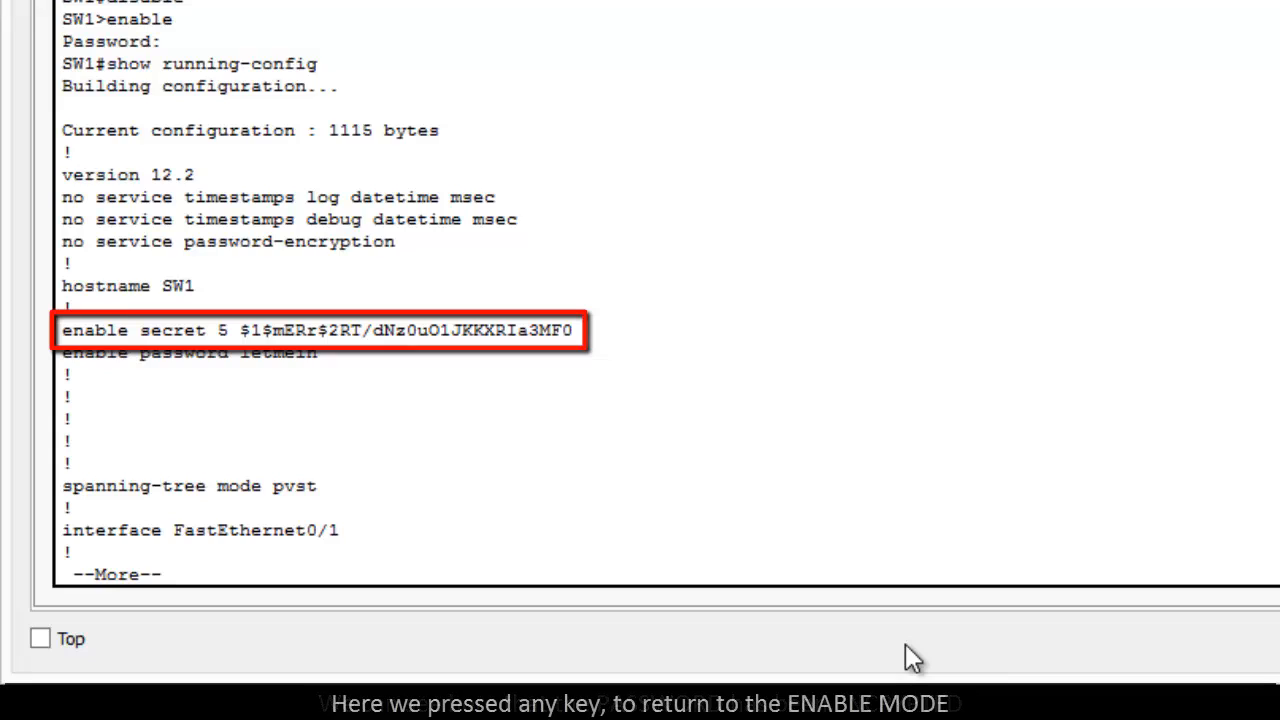
key(q)
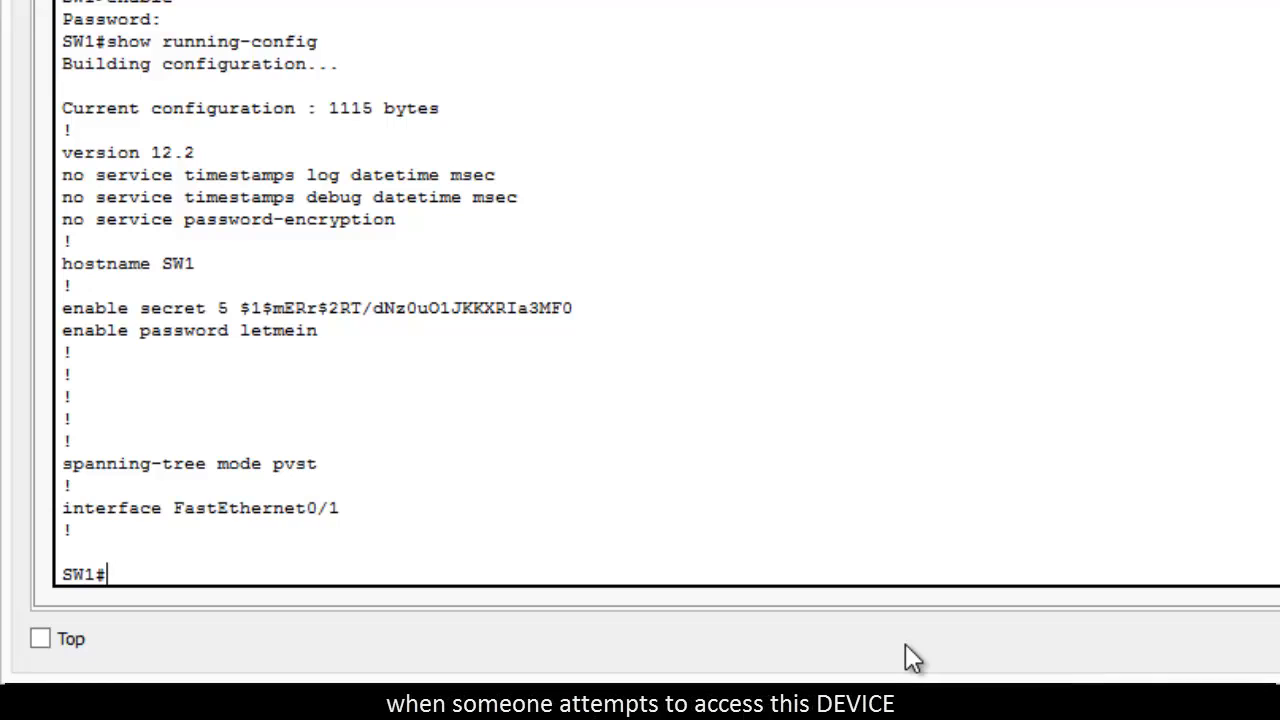
Step: Enter global configuration mode with config, accepting the terminal source, and select the console port with line console 0
text(c)
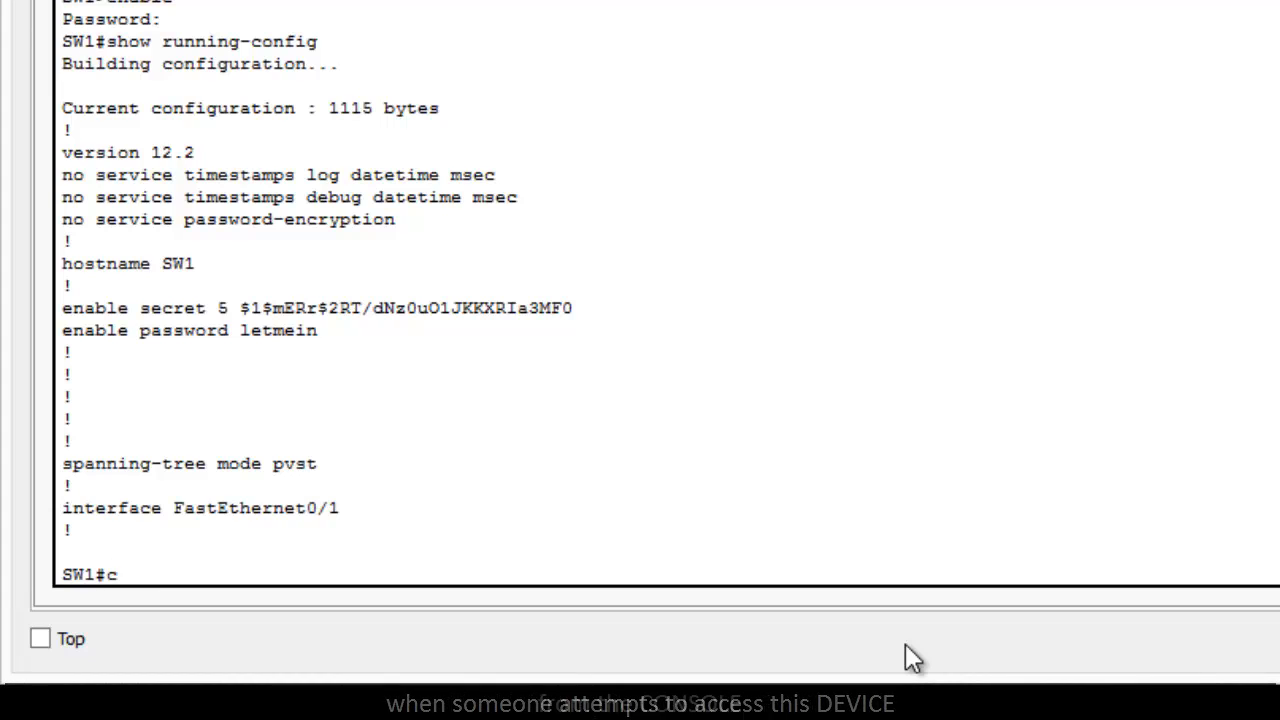
text(onfig)
key(Return)
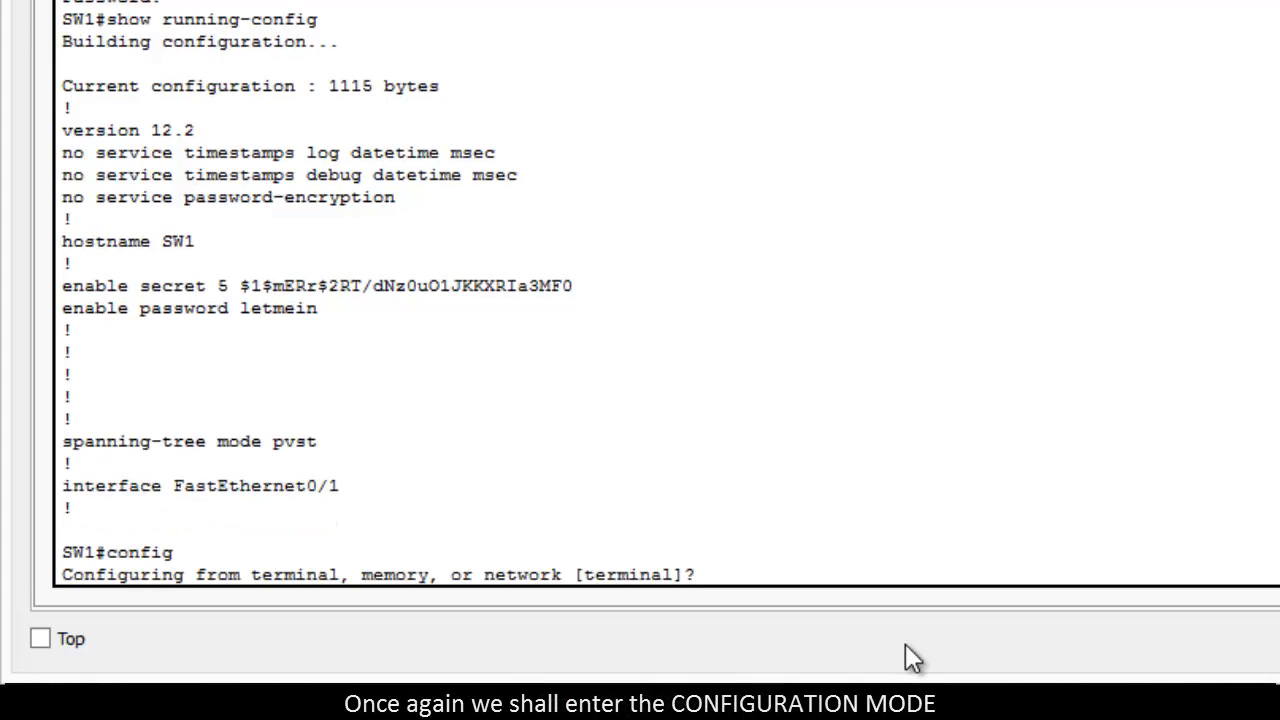
key(Return)
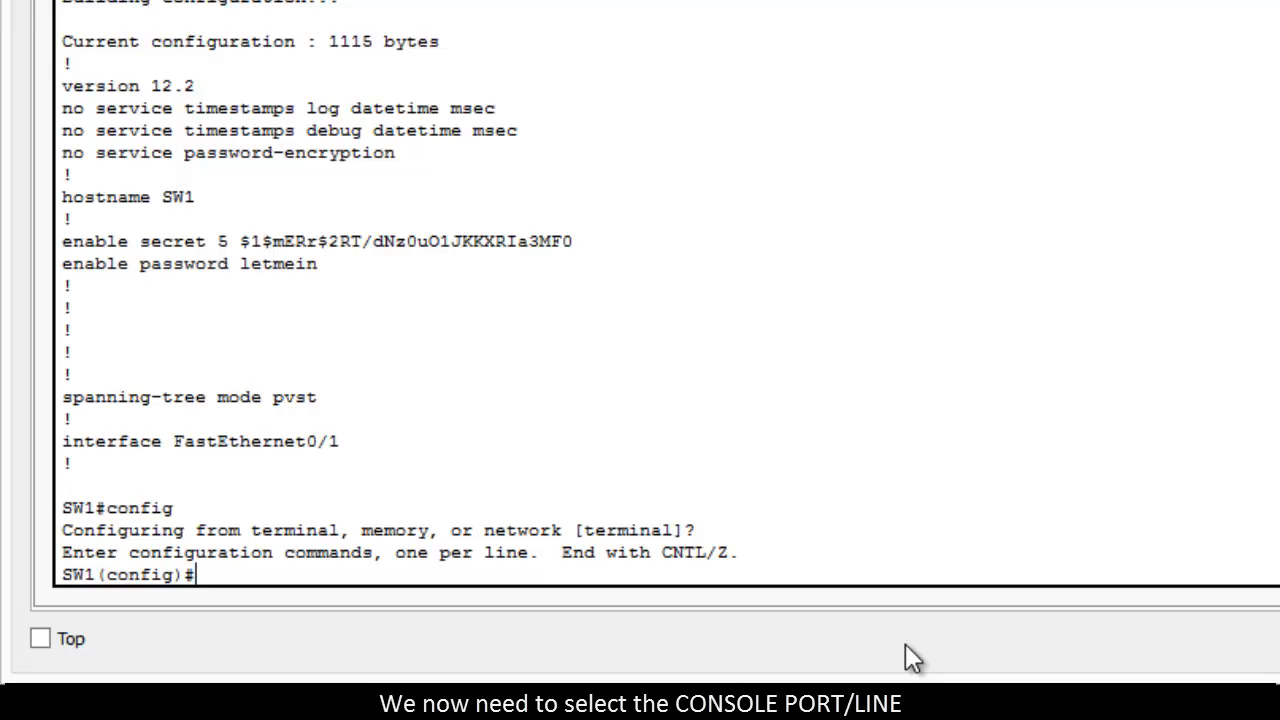
text(li)
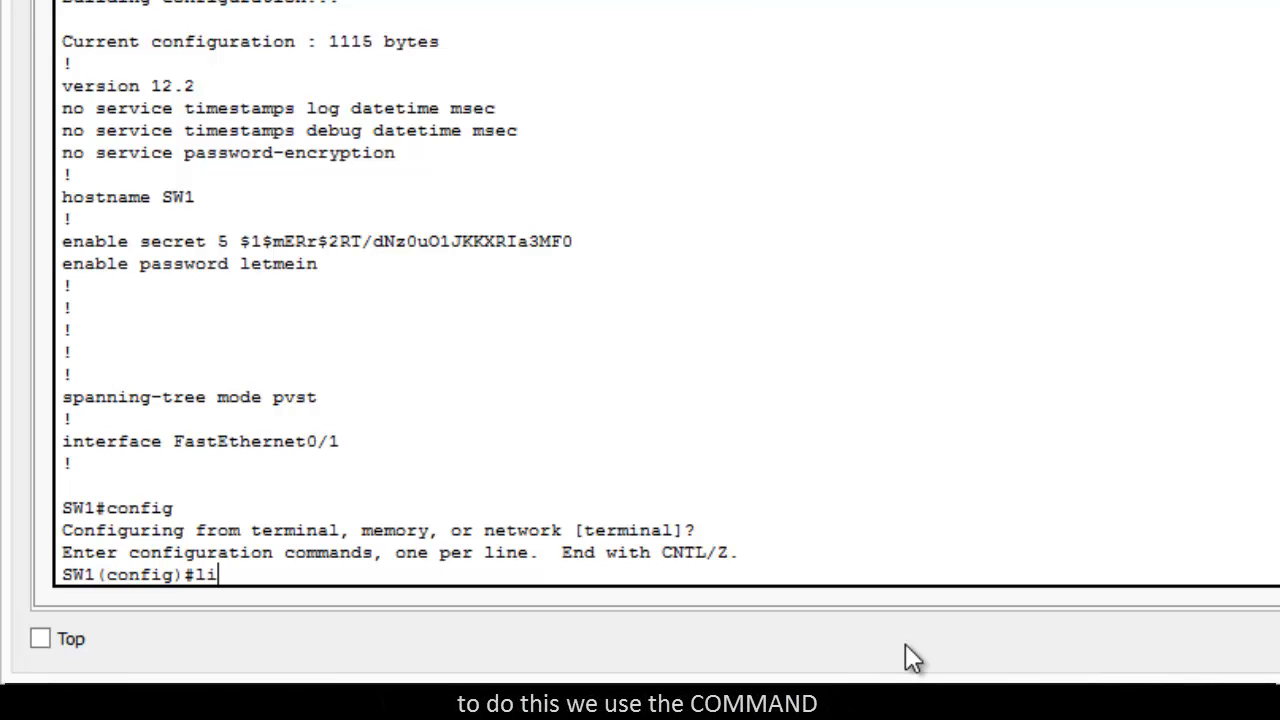
text(ne con)
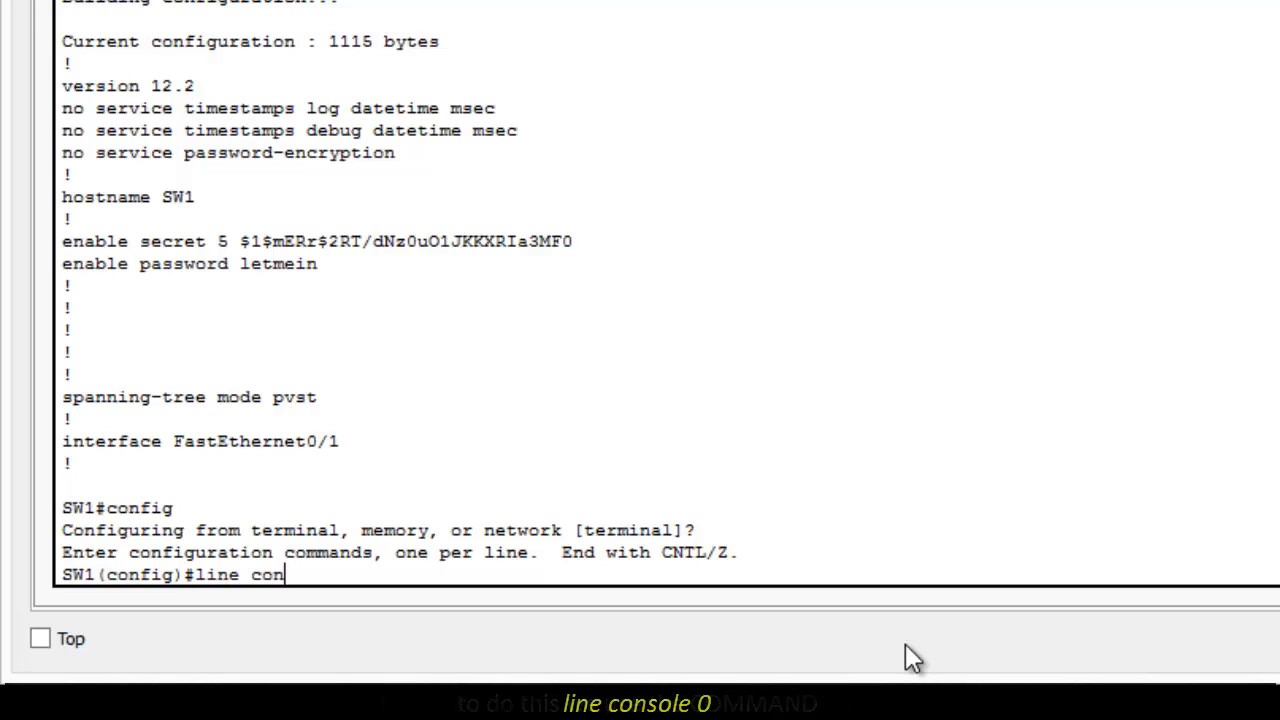
text(sole 0)
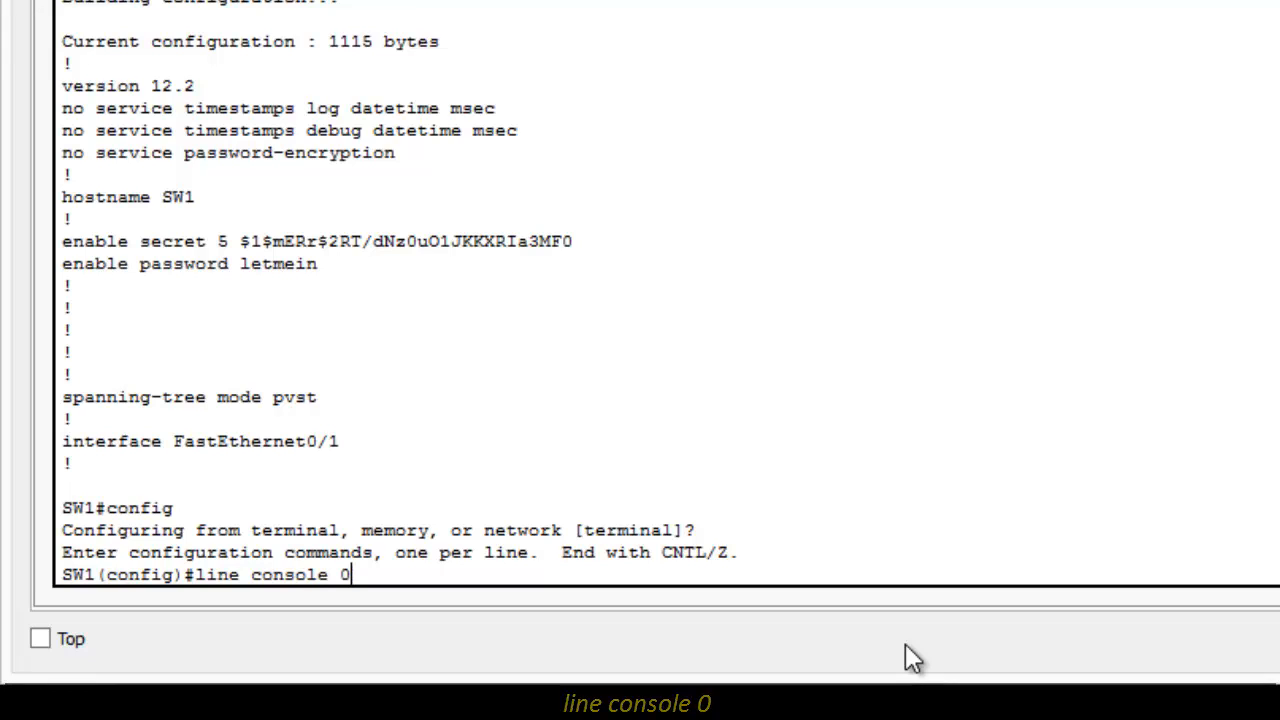
key(Return)
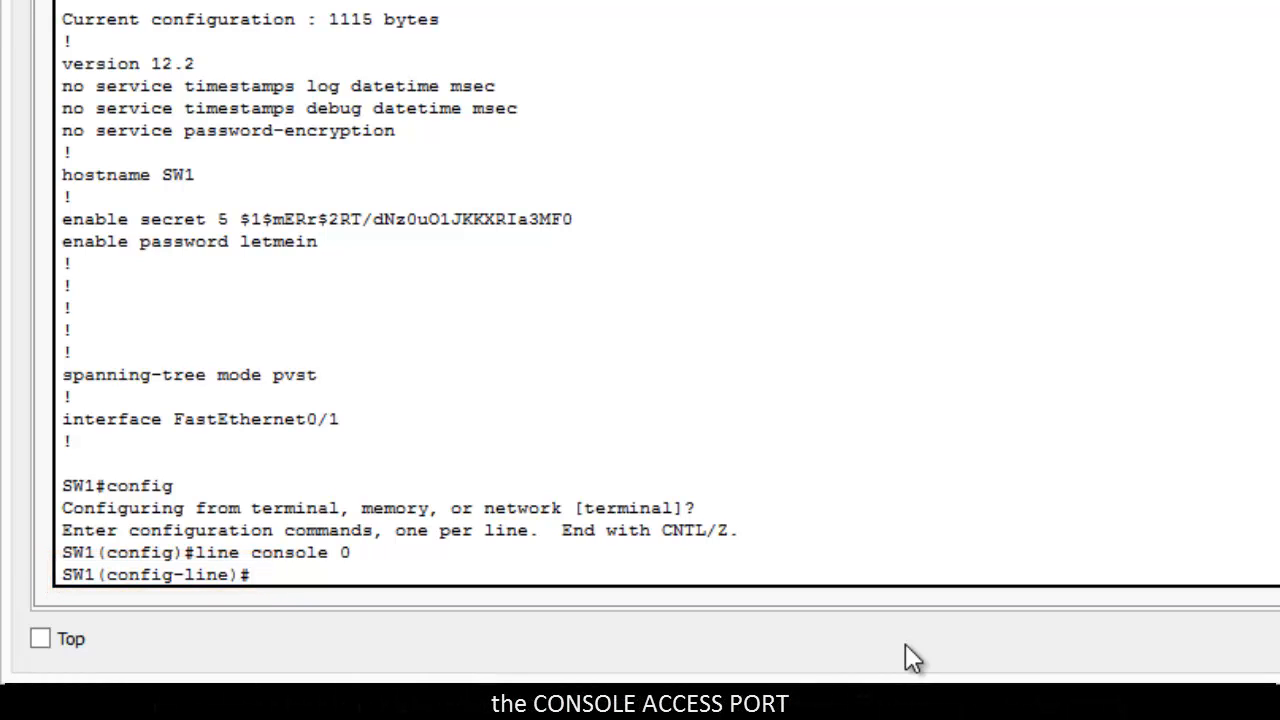
Step: Set a console line password with the password command and require it for access with the login command
text(pass)
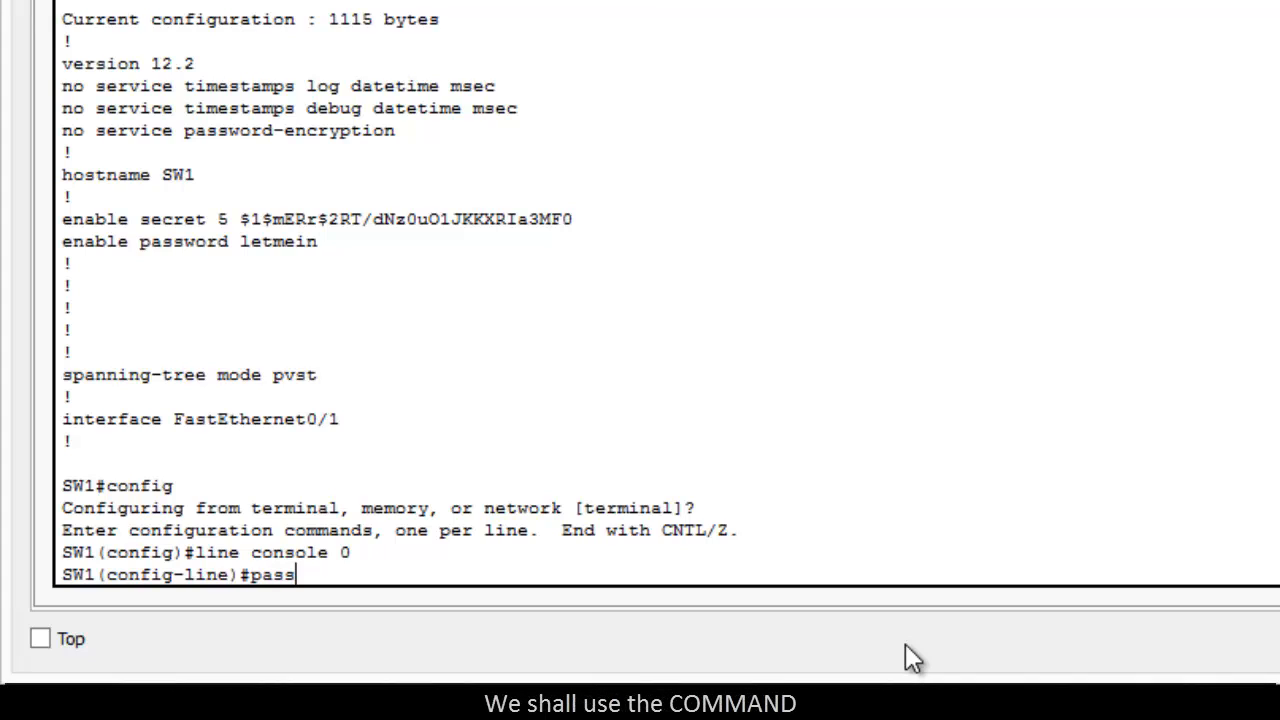
text(word)
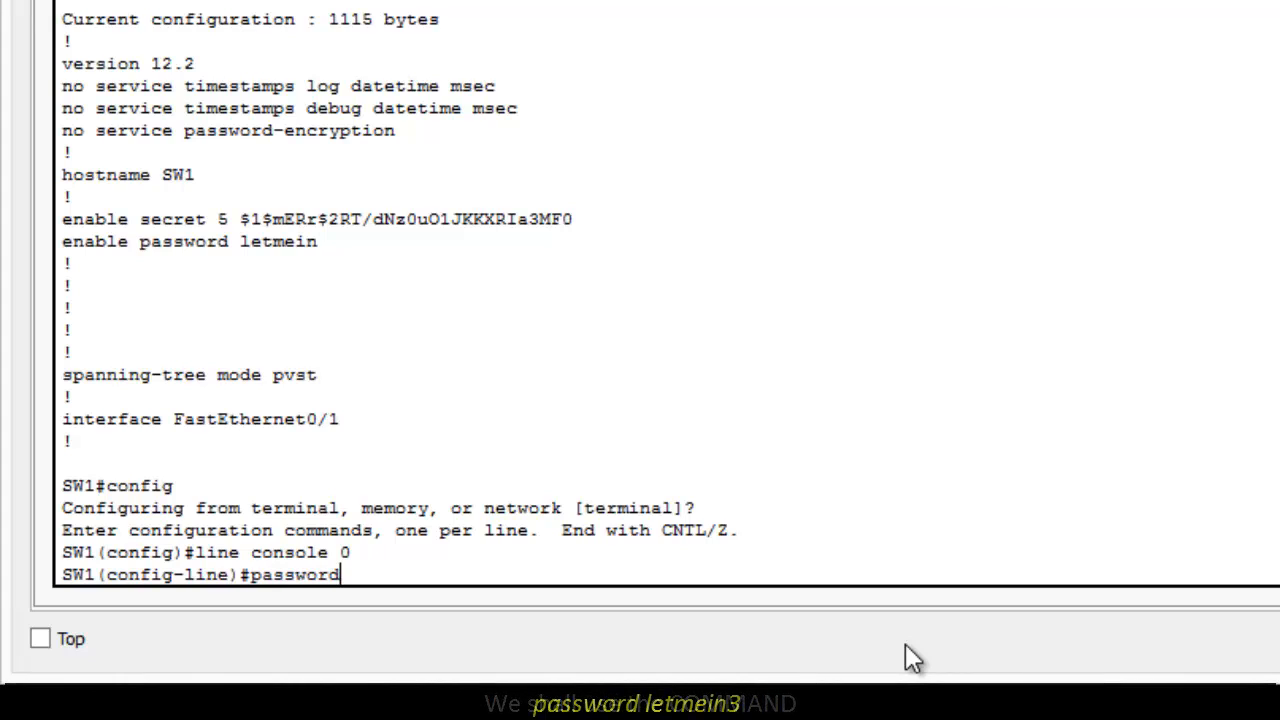
text( letme)
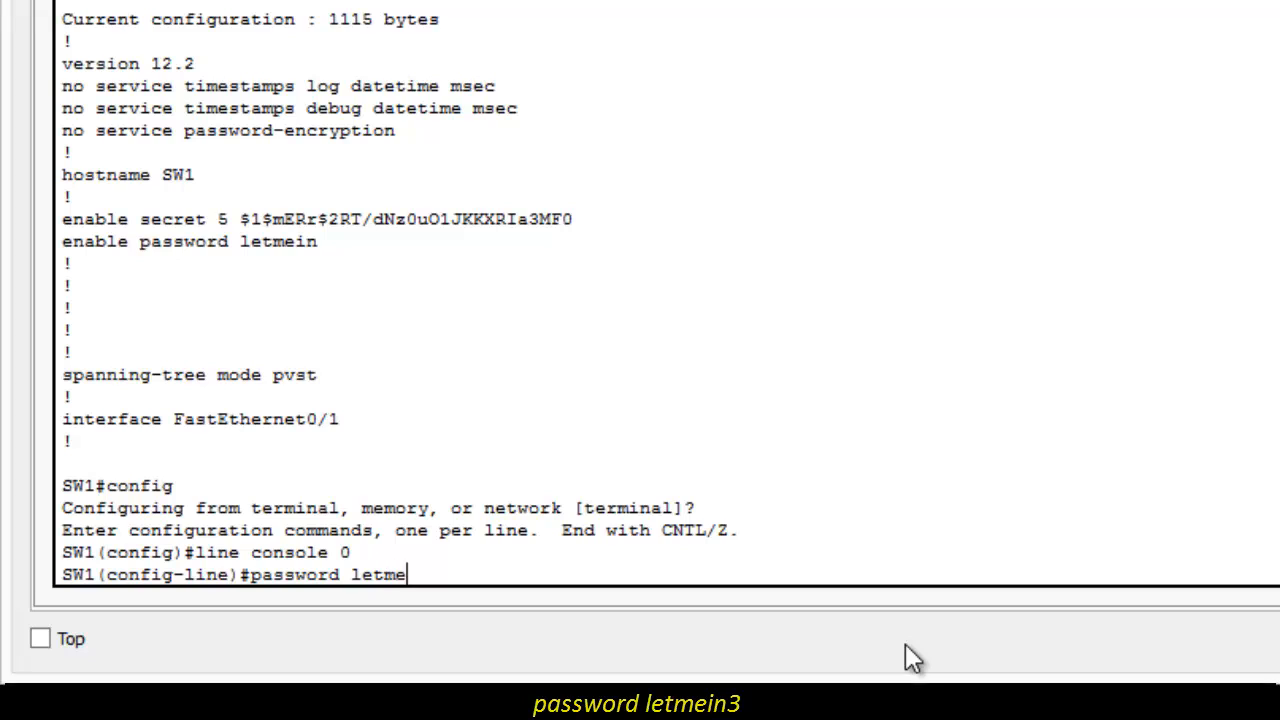
text(in3)
key(Return)
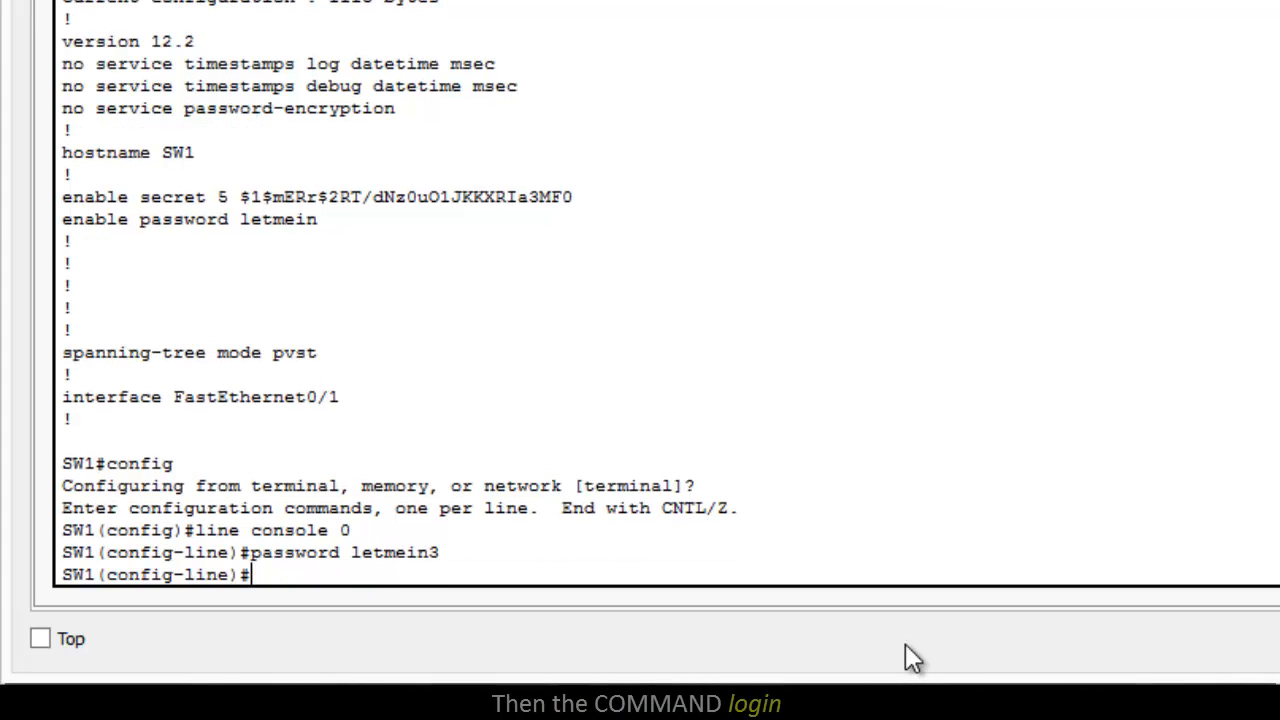
text(login)
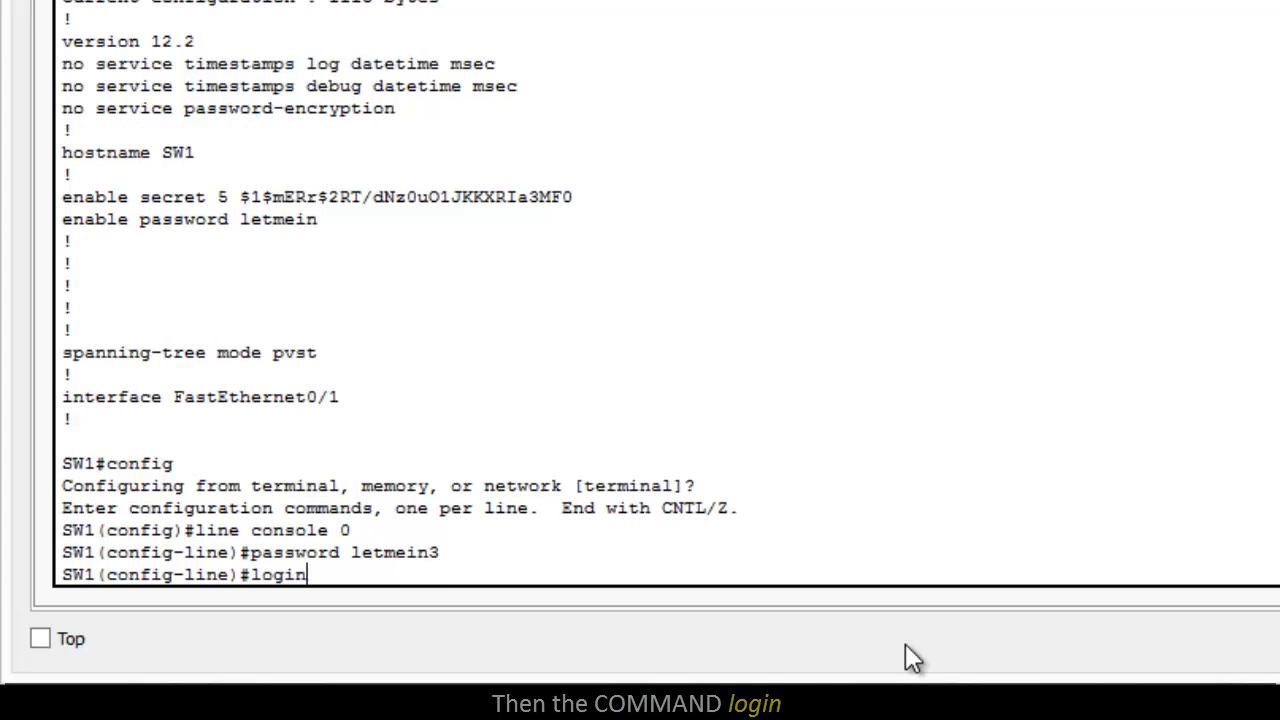
key(Return)
Step: Return from line configuration to privileged mode with end, and close the console session with logout
text(en)
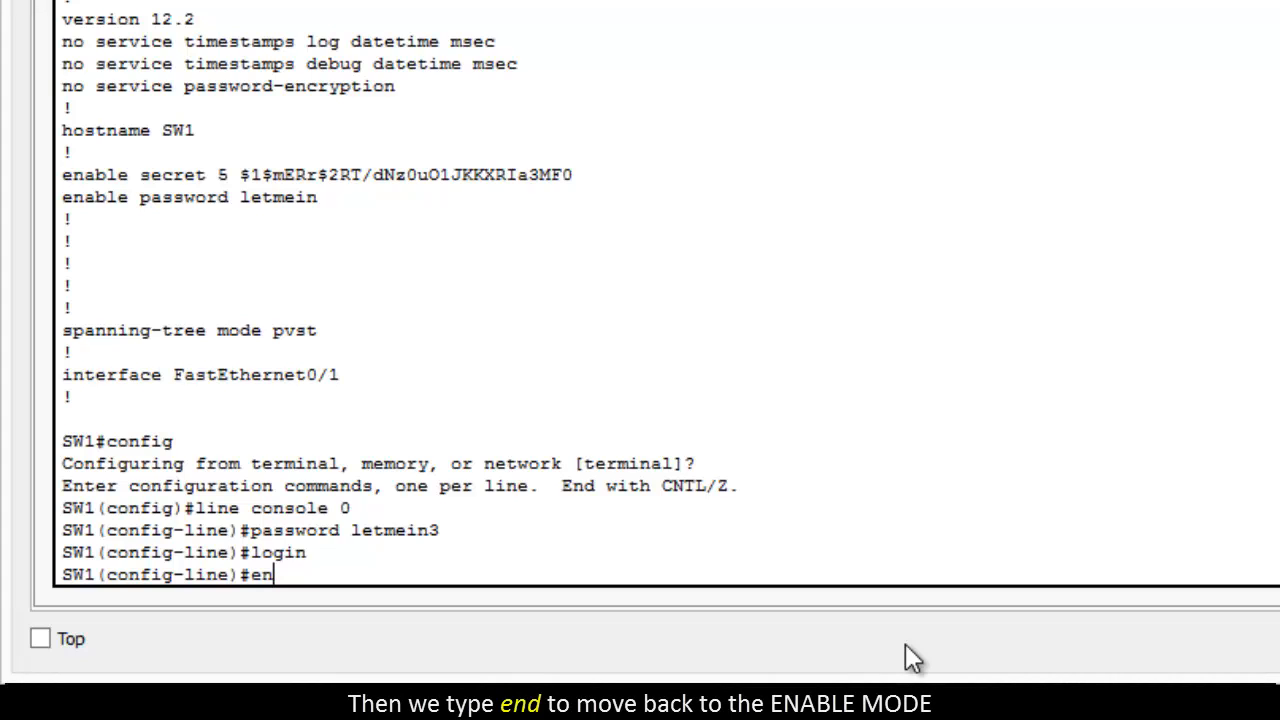
text(d)
key(Return)
key(Return)
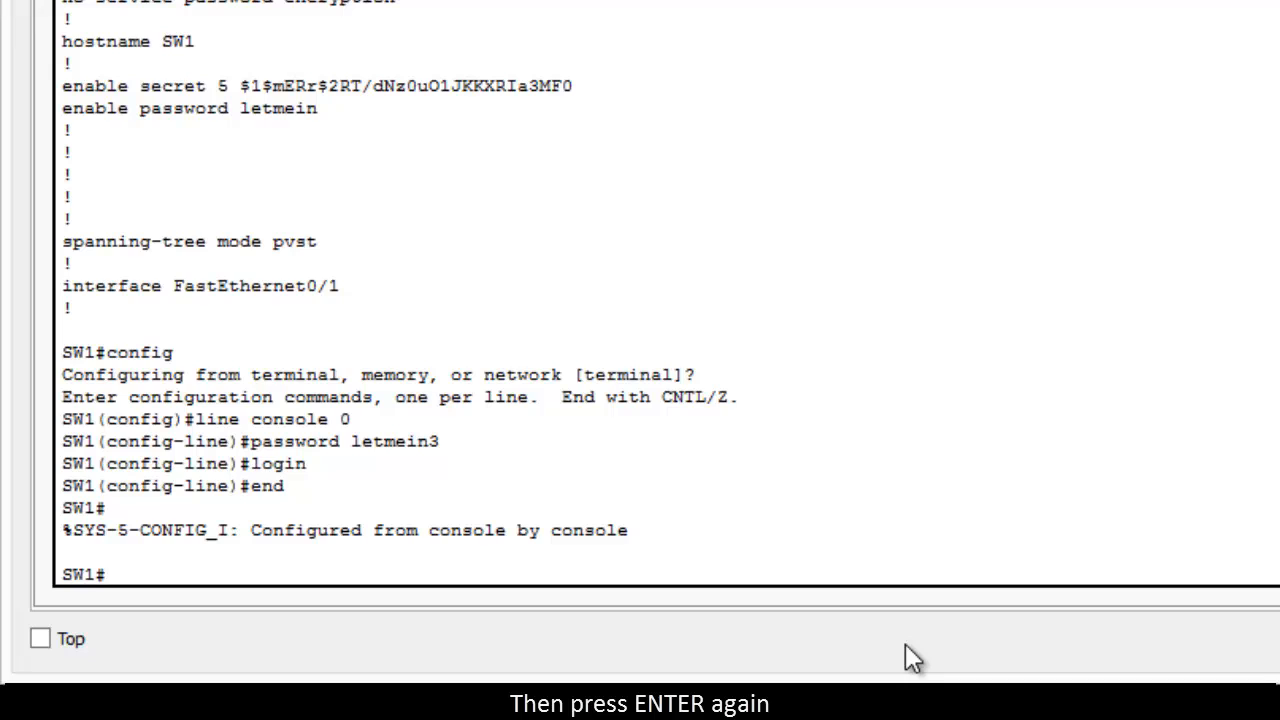
text(log)
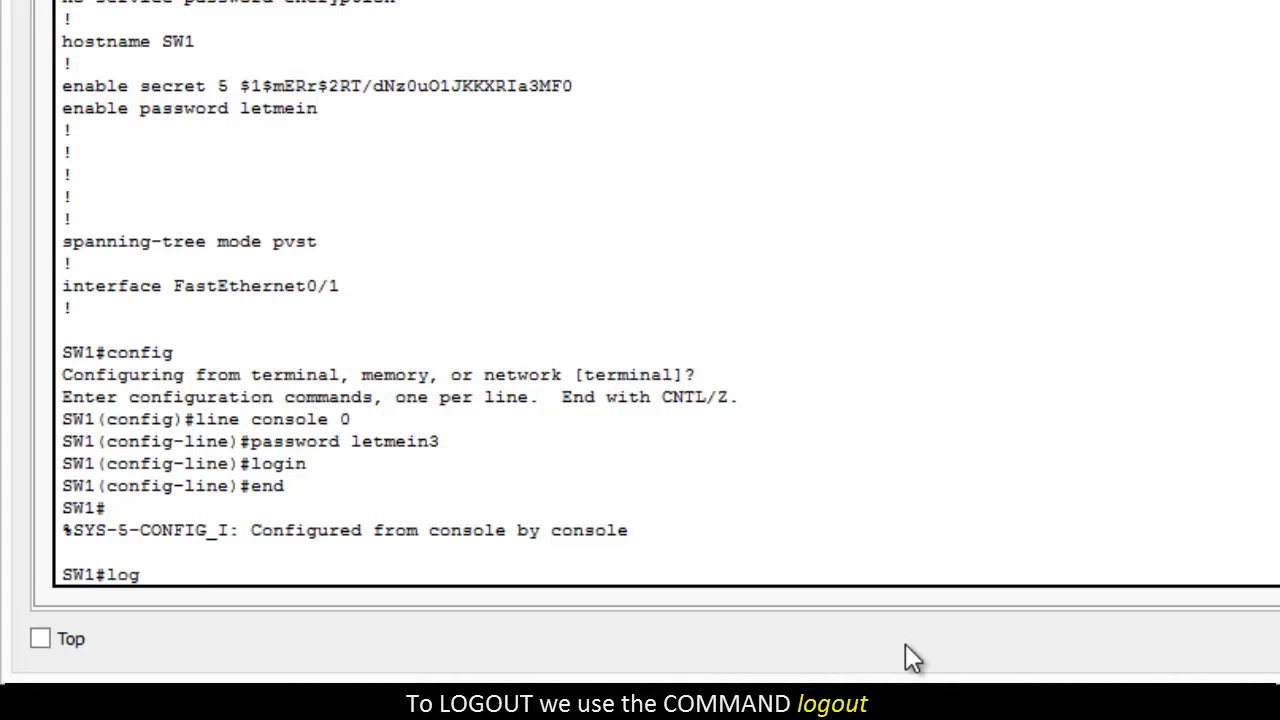
text(out)
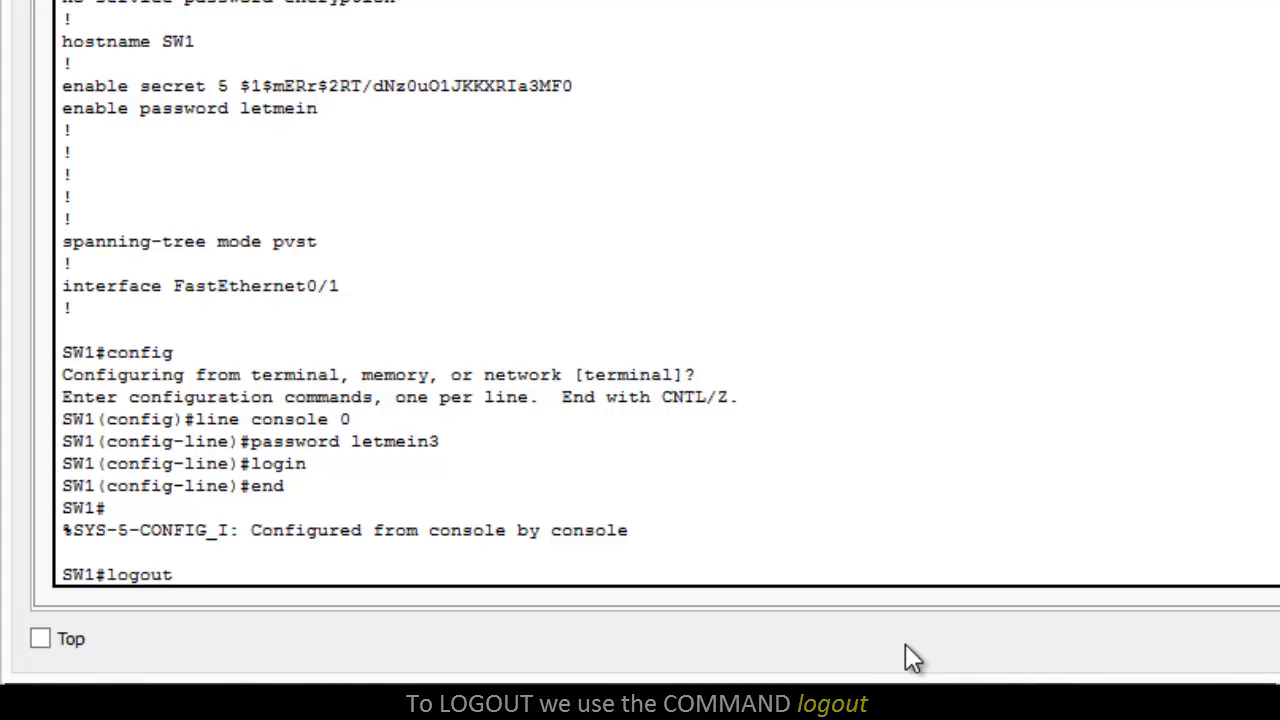
key(Return)
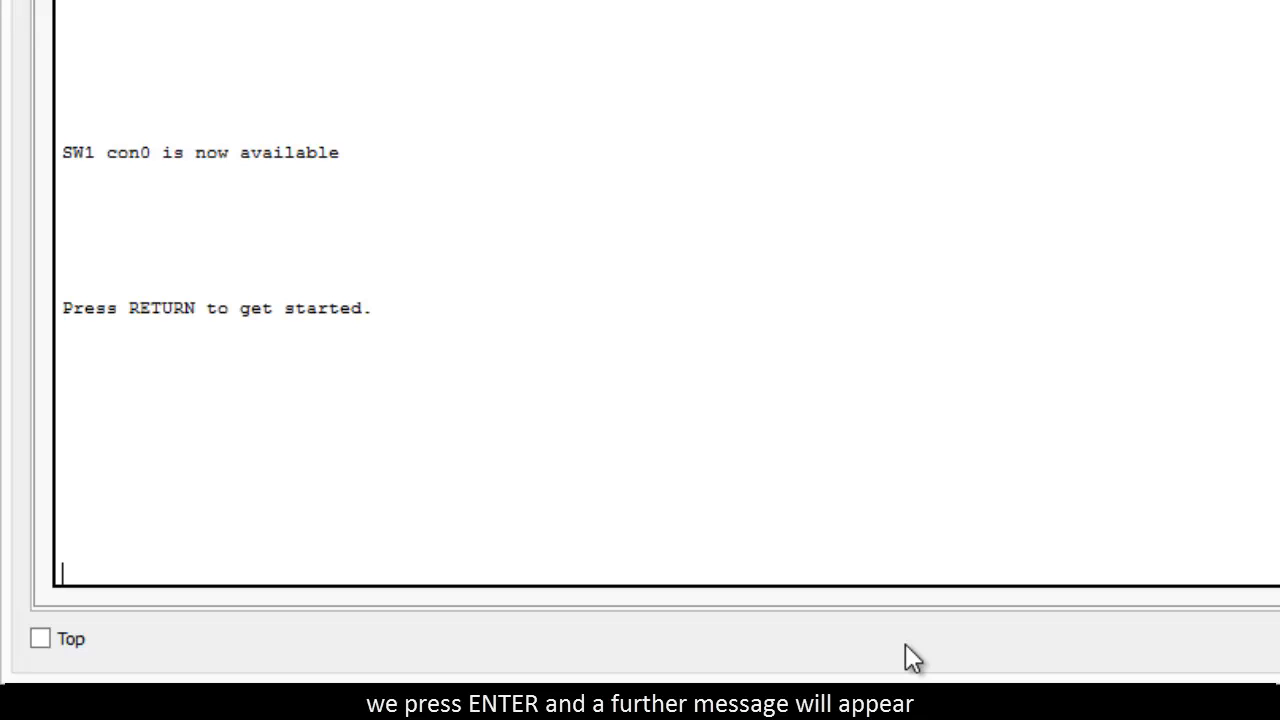
Step: Start a new console session and supply the console line password at the user access verification
key(Return)
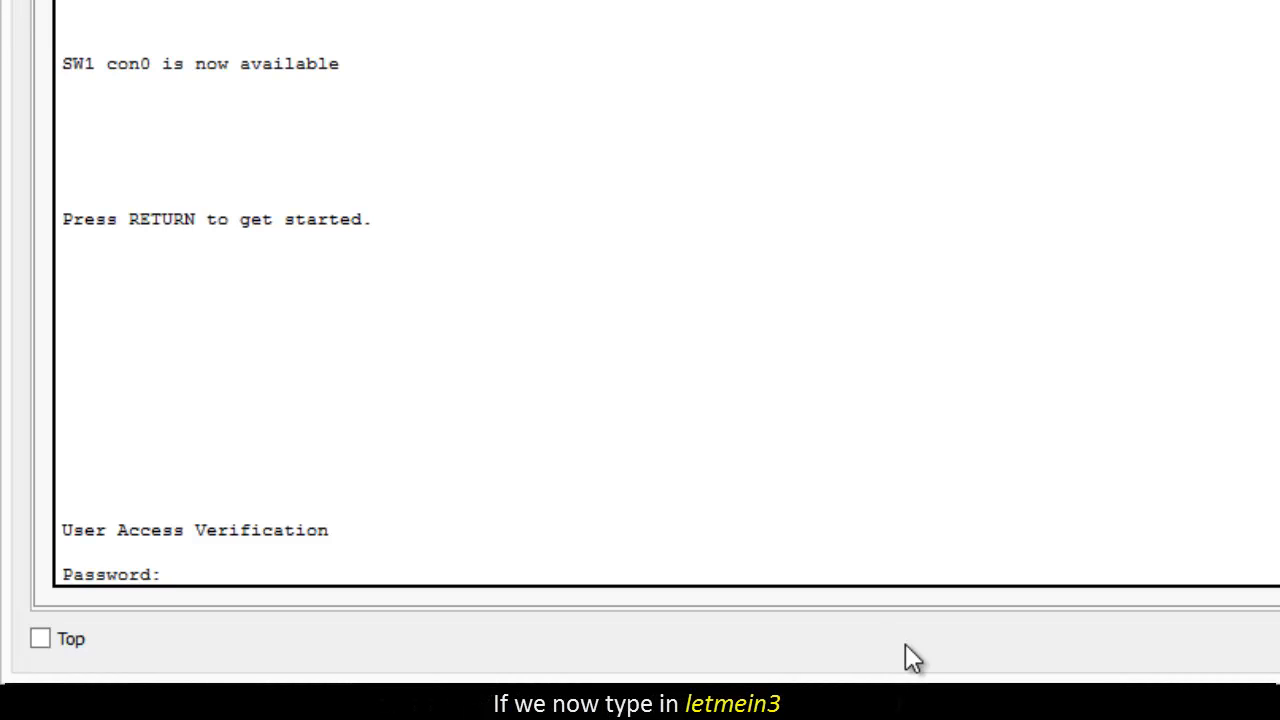
text(letmein3)
key(Return)
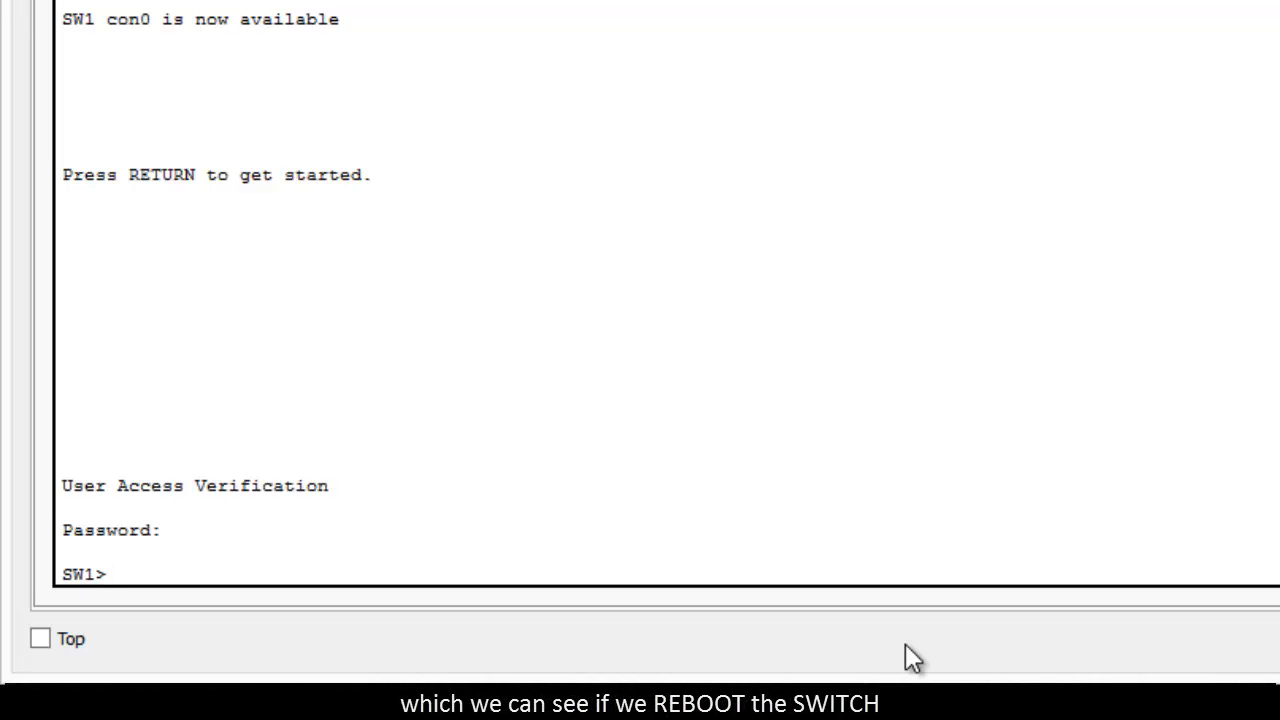
Step: Use enable to get from the user prompt of the new session into privileged mode, supplying the secret password
text(en)
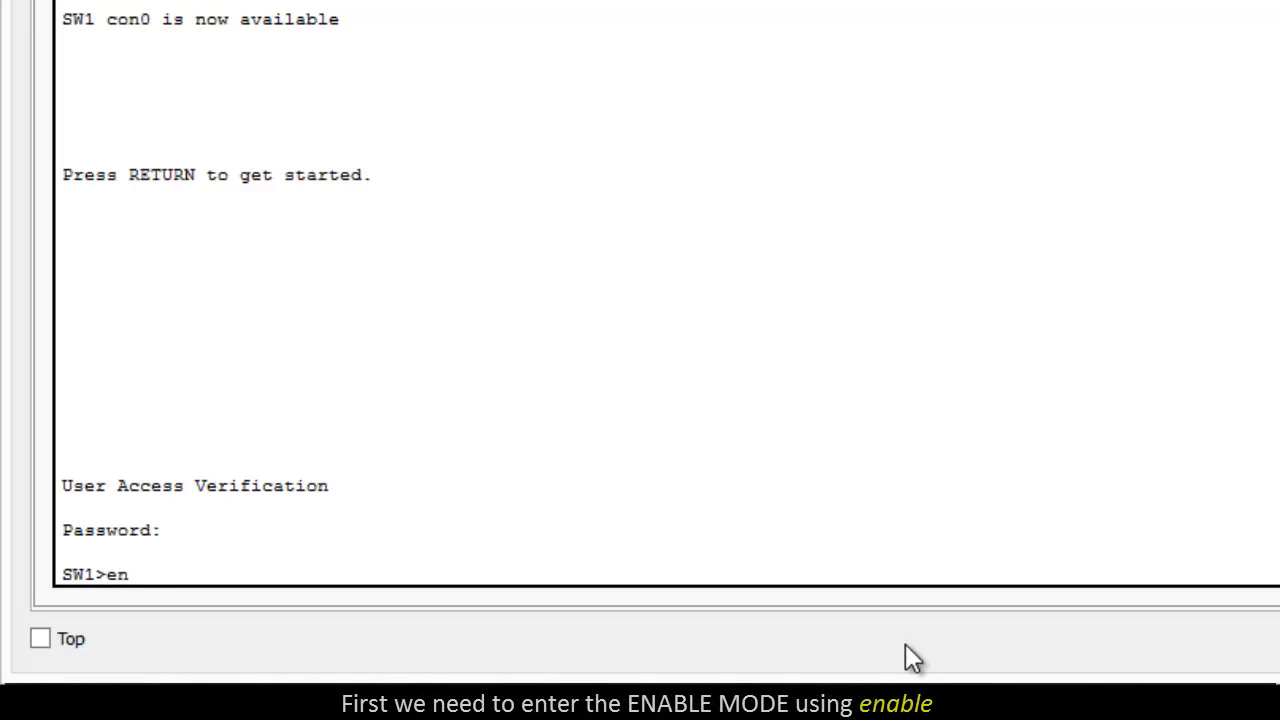
text(able)
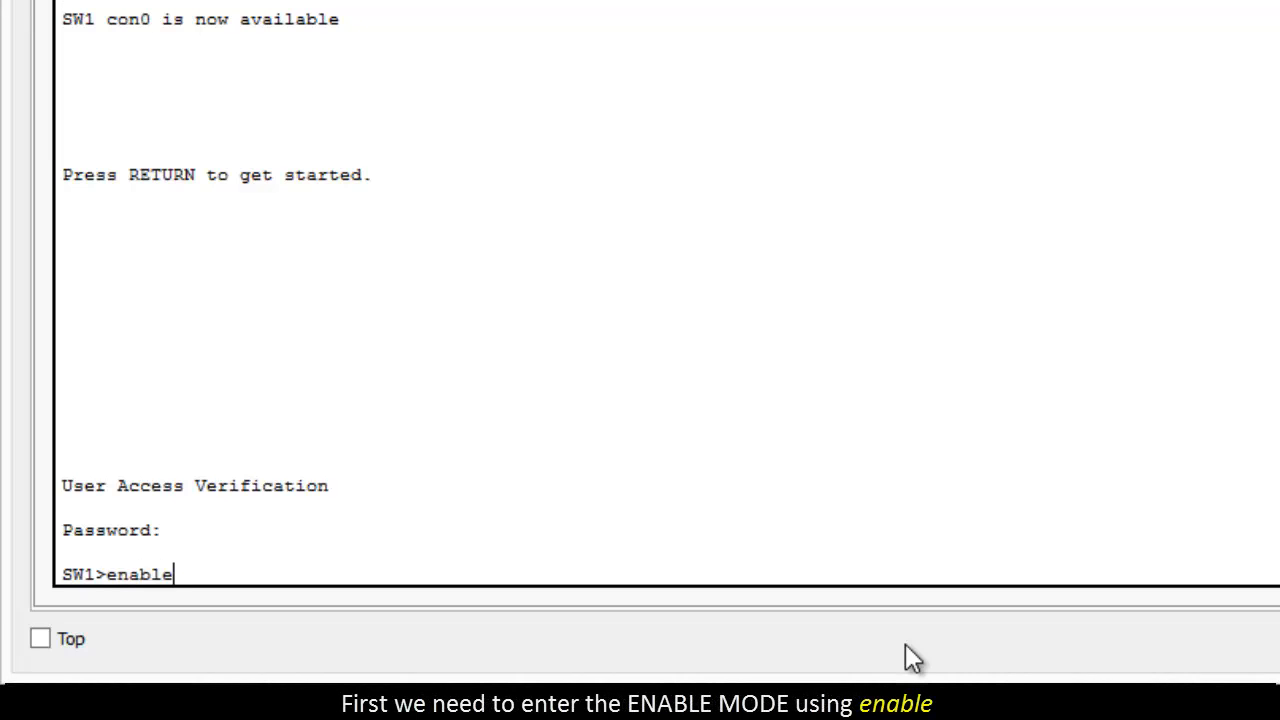
key(Return)
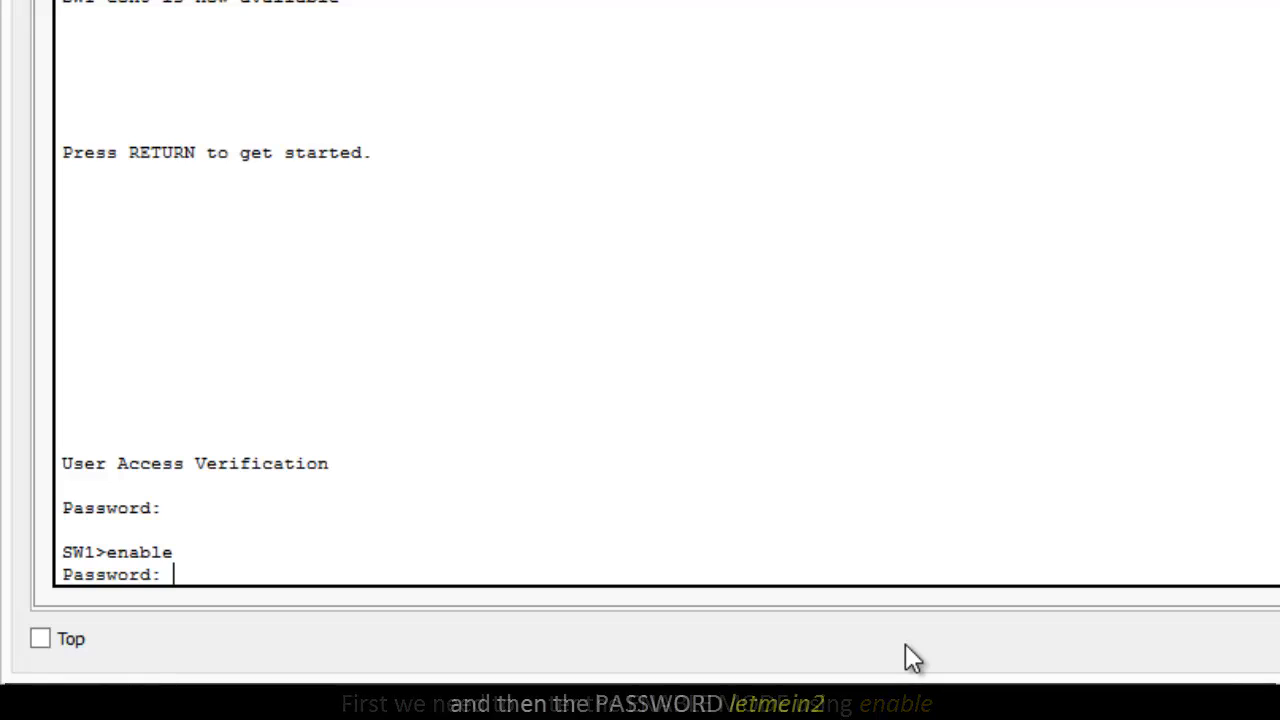
key(Return)
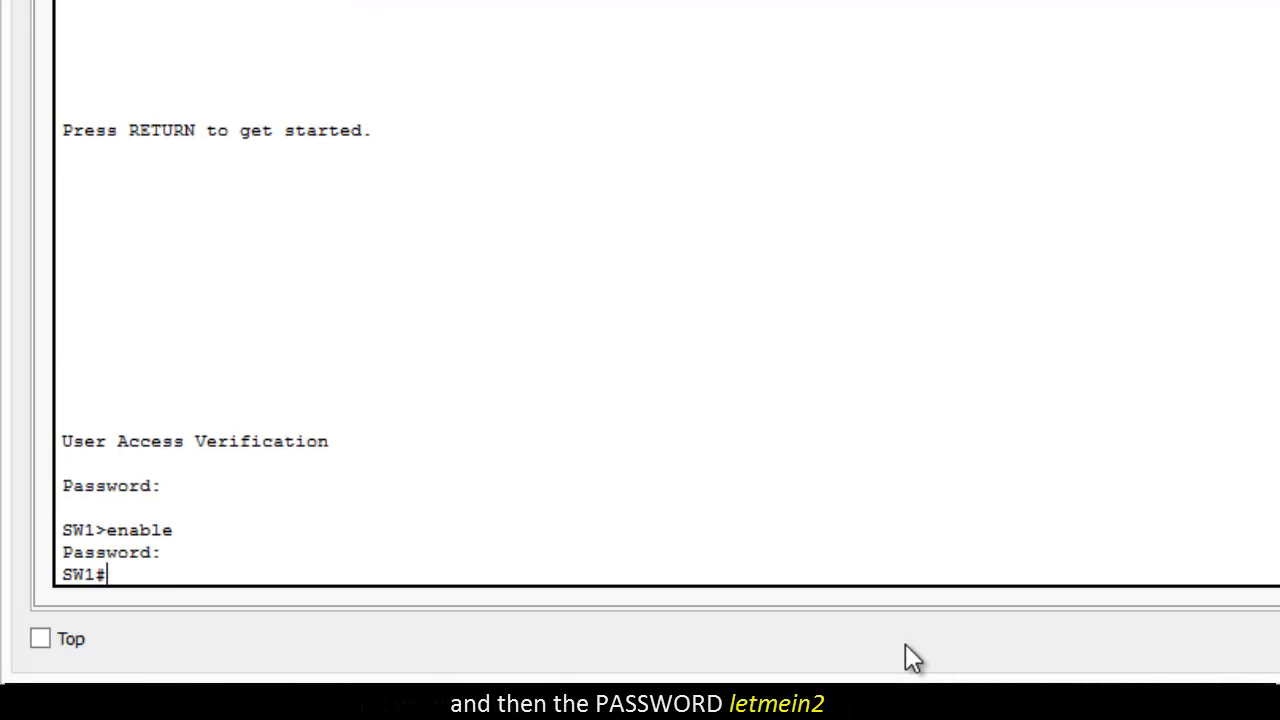
Step: Reboot the switch with the reload command, confirm the reload and start the session at the user prompt
text(reload)
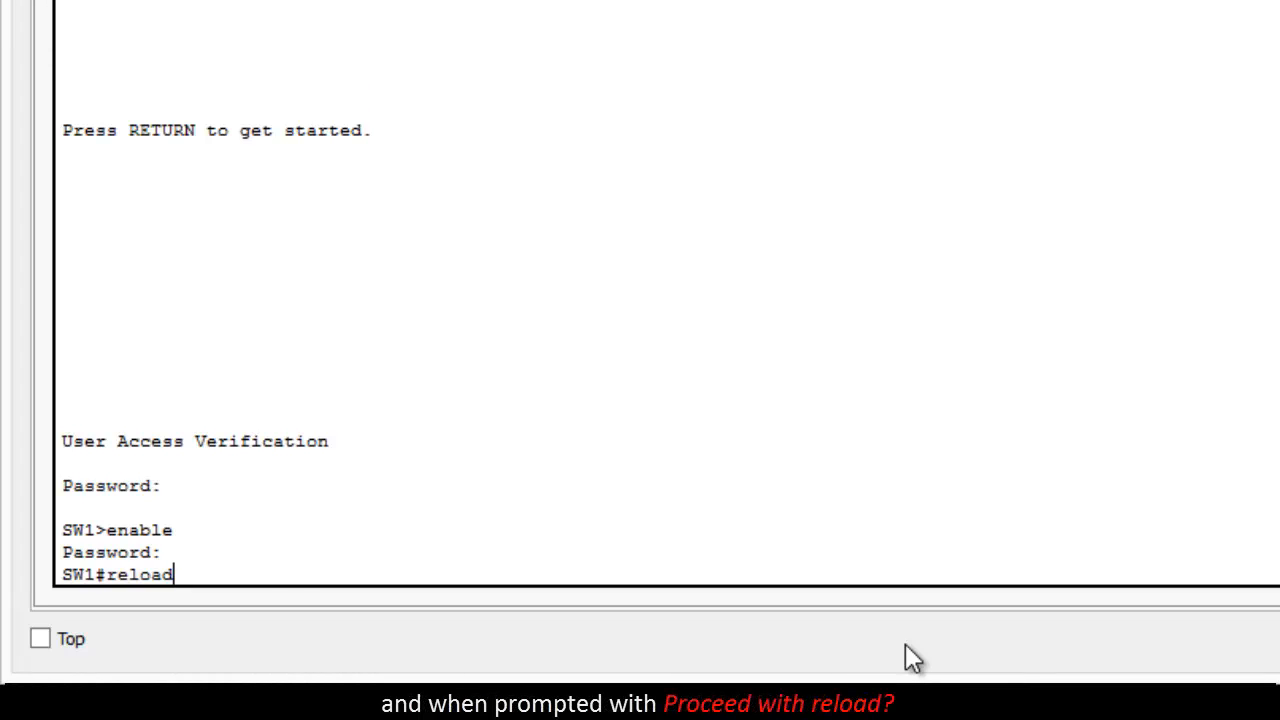
key(Return)
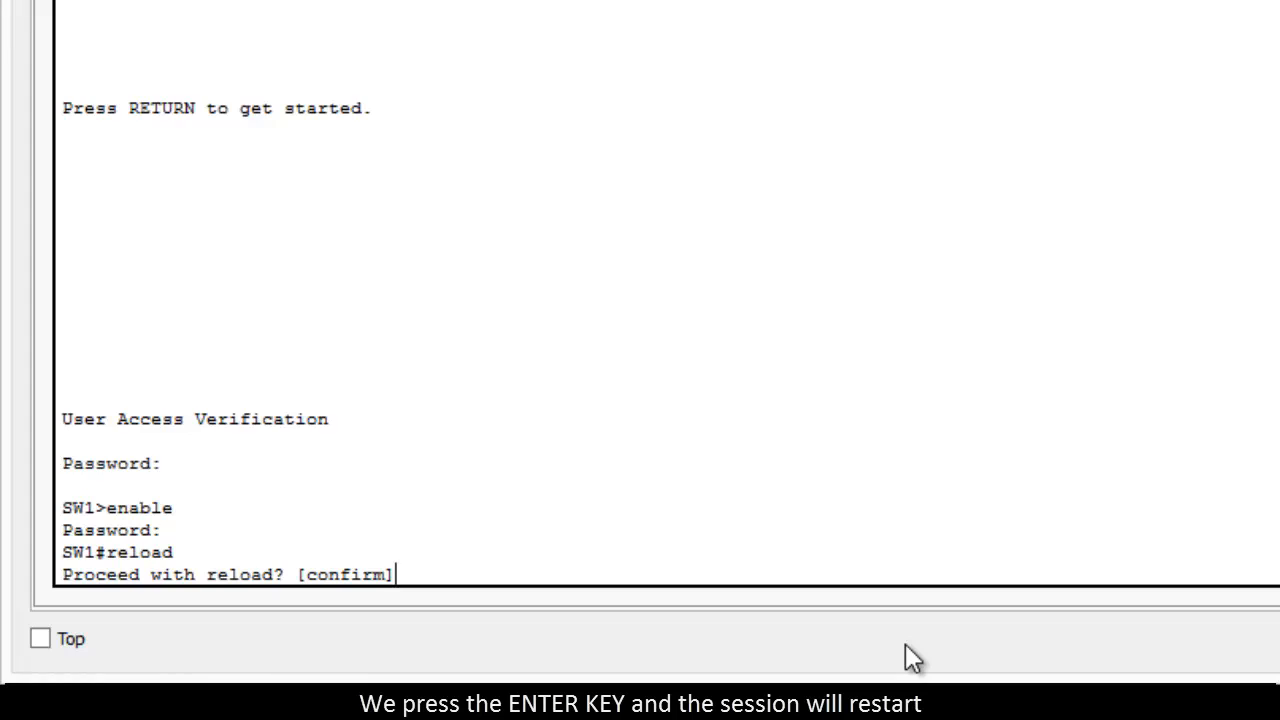
key(Return)
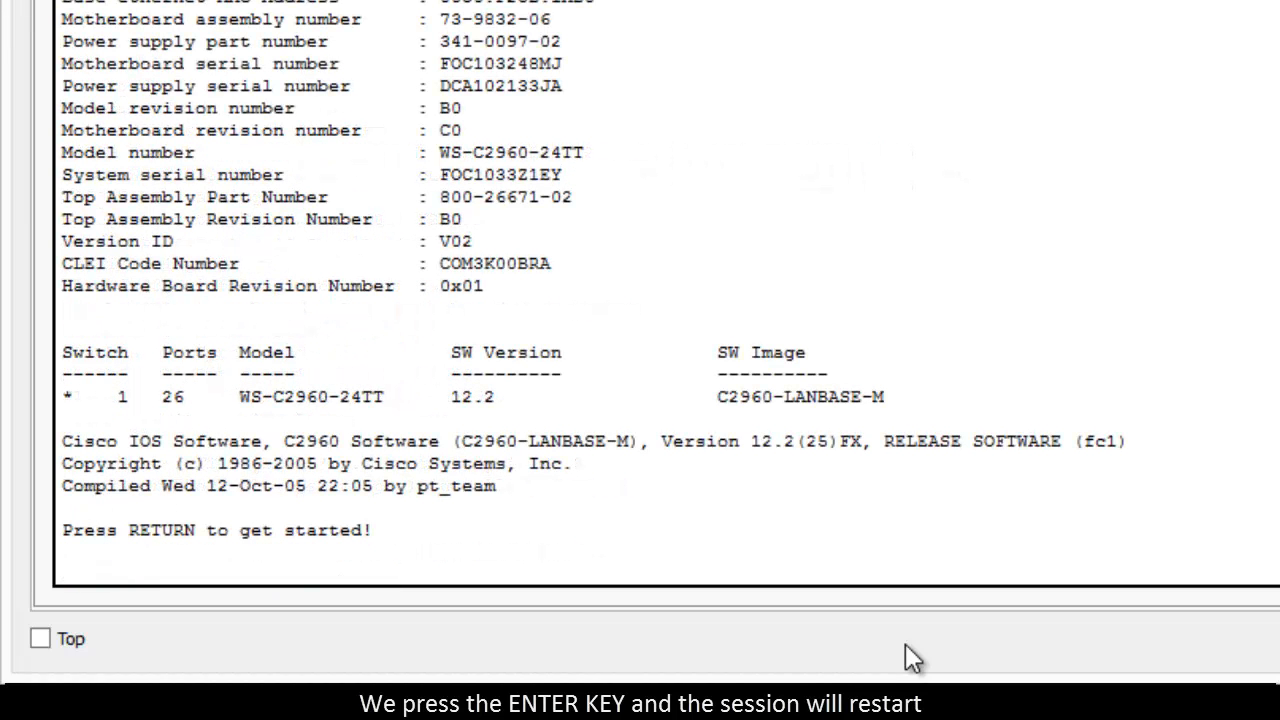
key(Return)
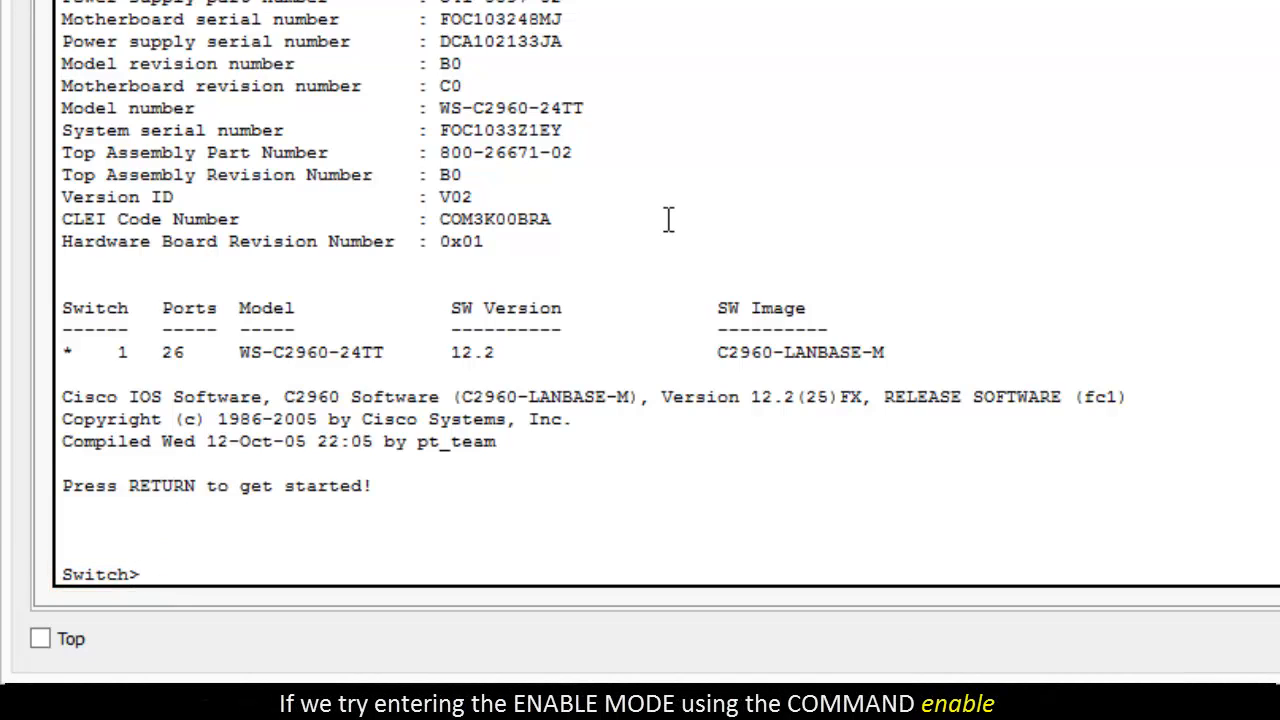
Step: Run the enable command on the rebooted switch to check whether privileged mode is still password-protected
text(enable)
key(Return)
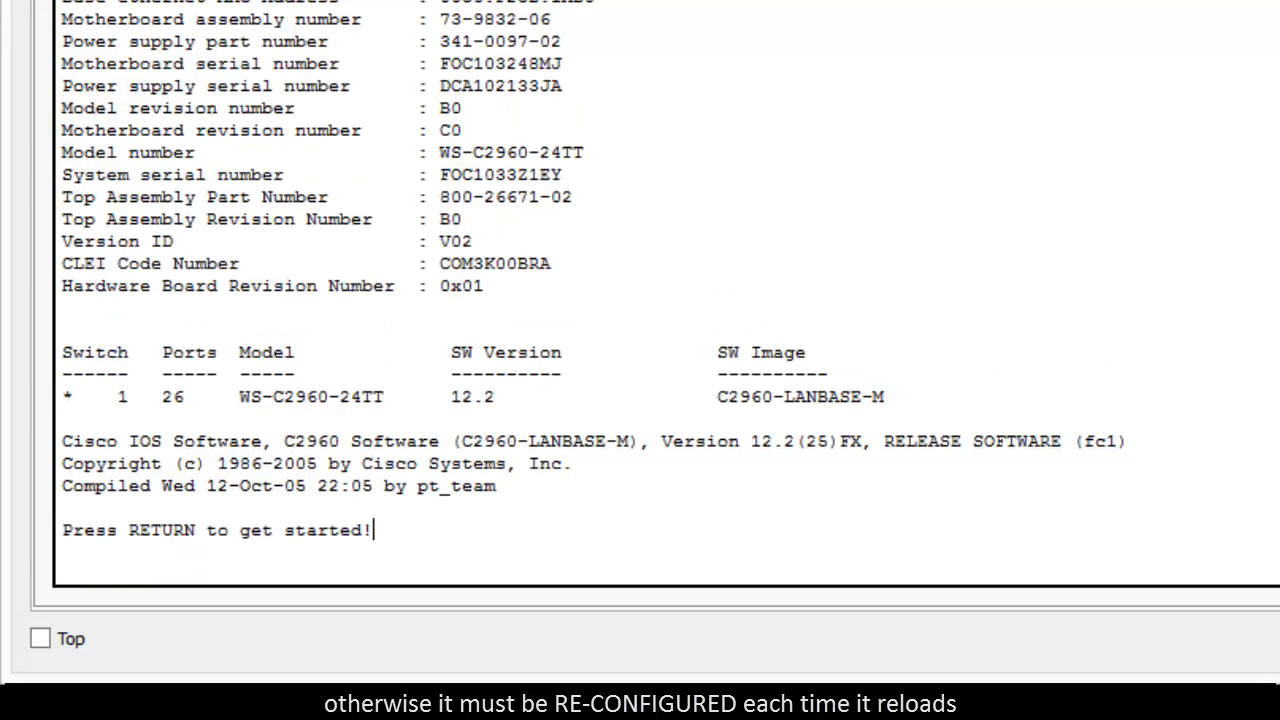
Step: Start the console session, get into privileged mode with enable and open global configuration from the terminal with config
key(Return)
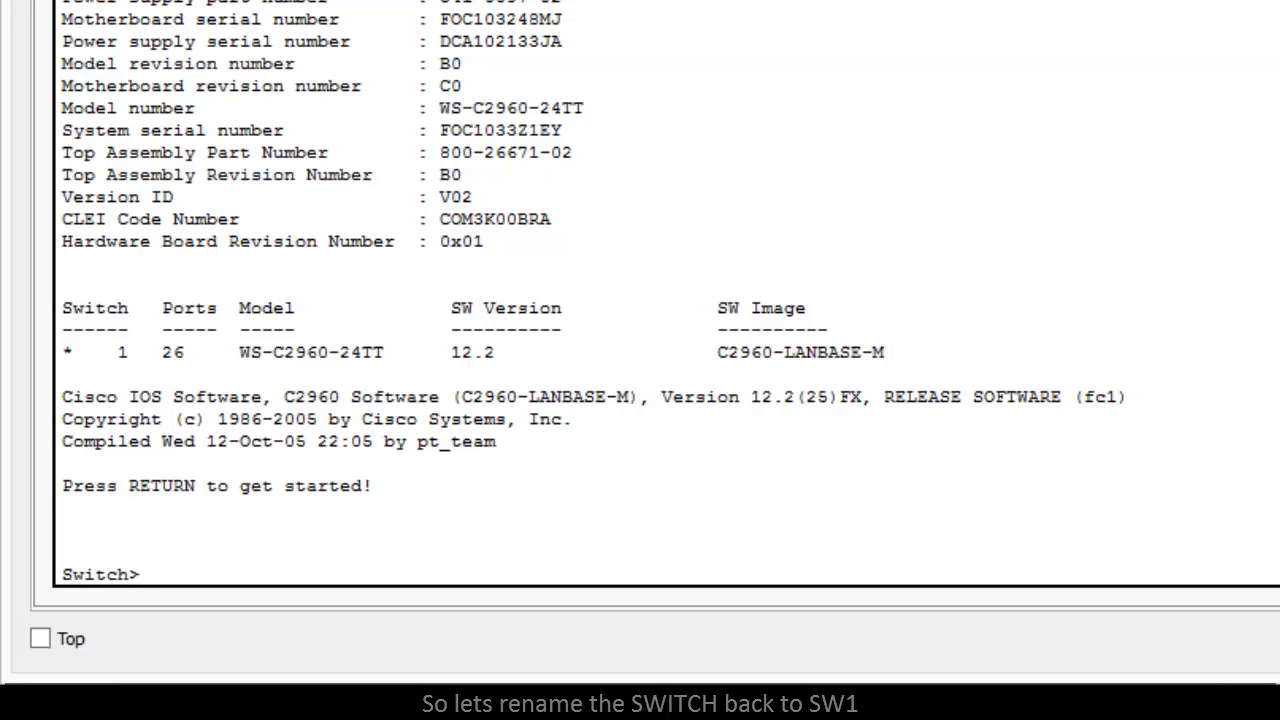
text(enab)
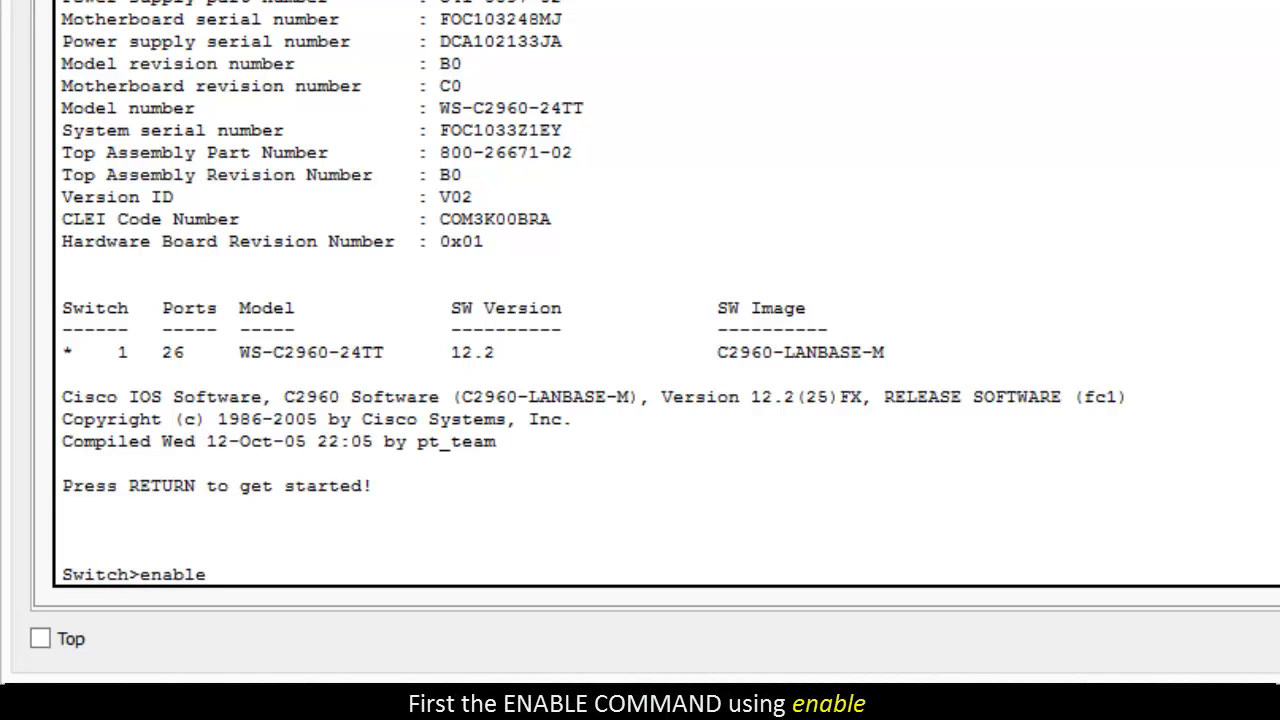
text(le)
key(Return)
text(c)
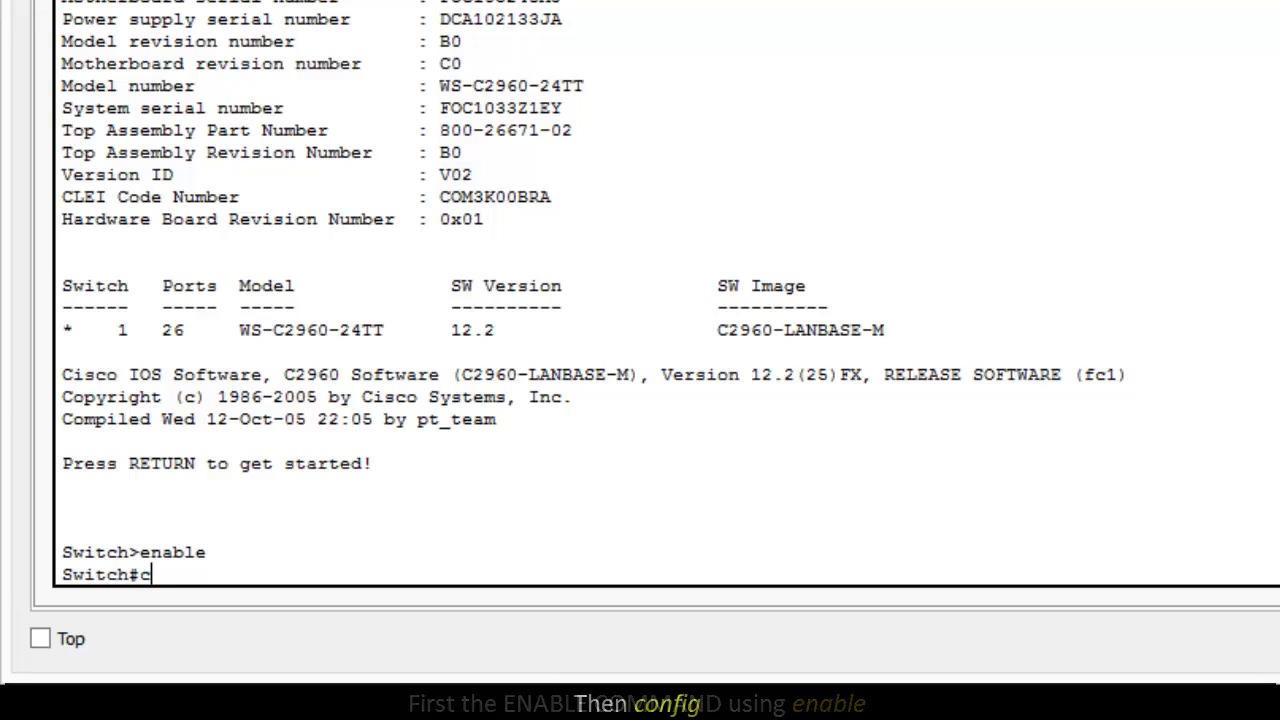
text(onfig)
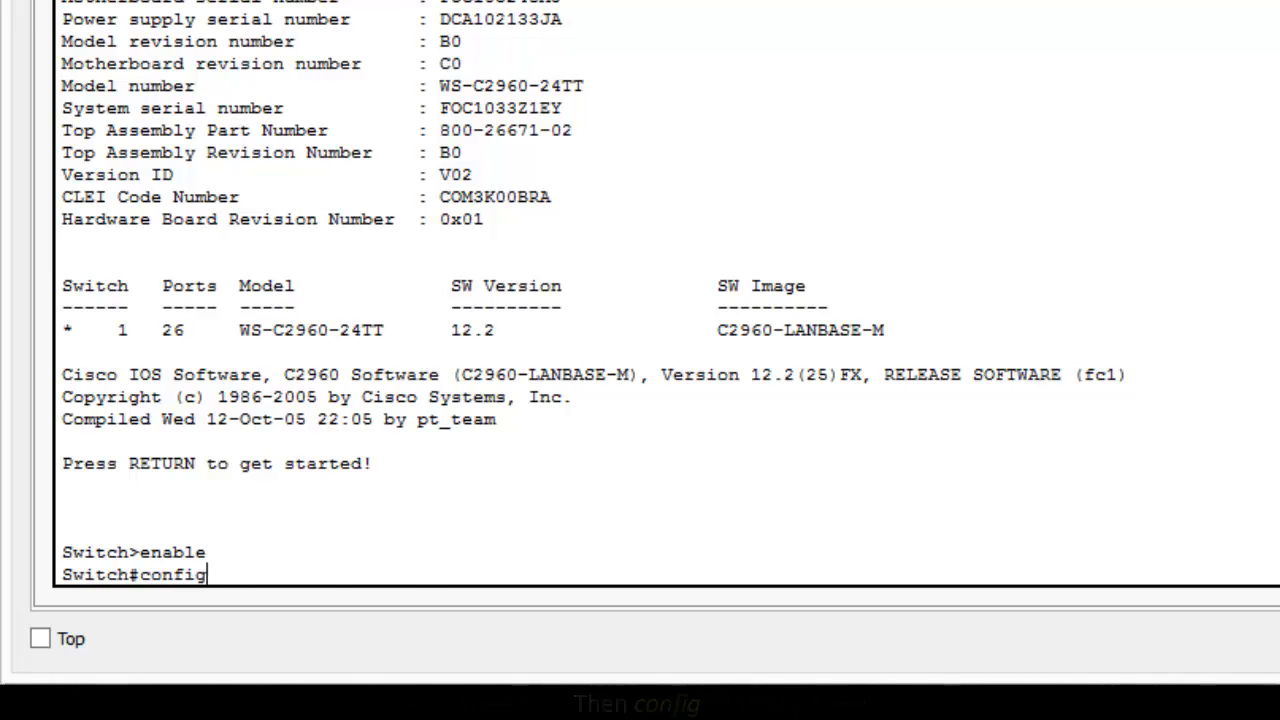
key(Return)
key(Return)
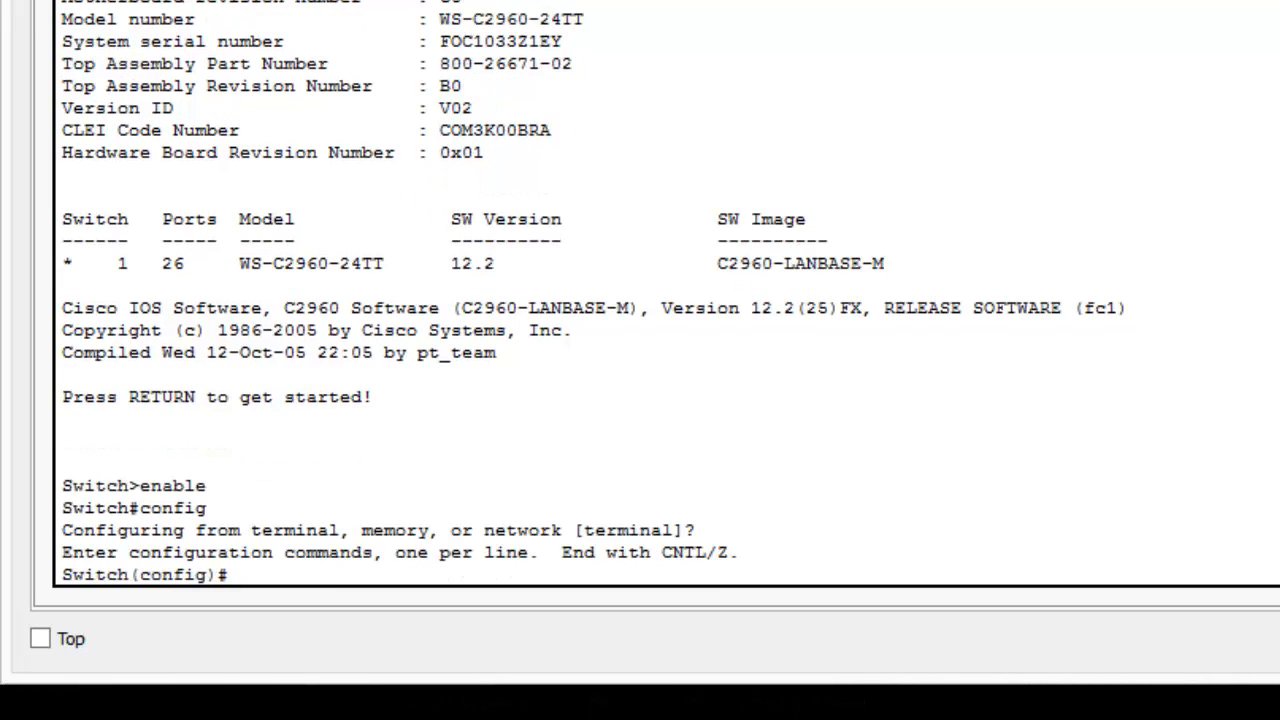
Step: Set the switch's hostname to SW1 and exit configuration mode back to the privileged prompt
text(host)
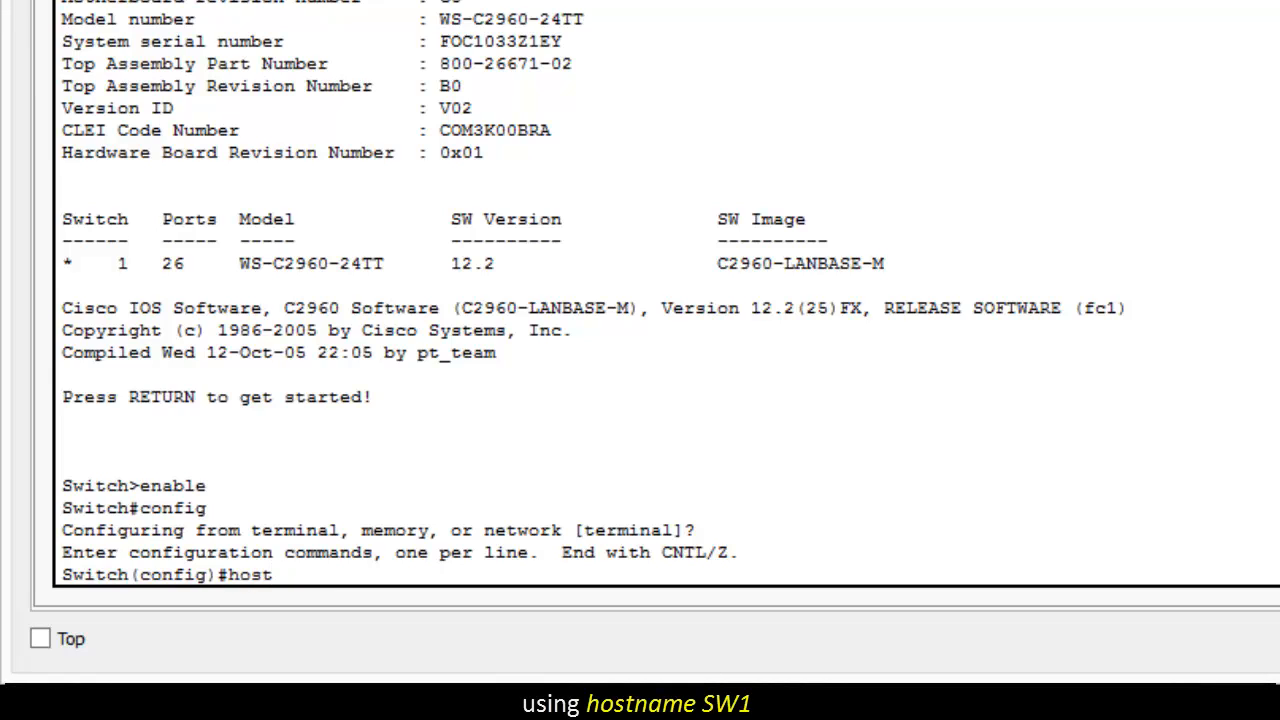
text(name)
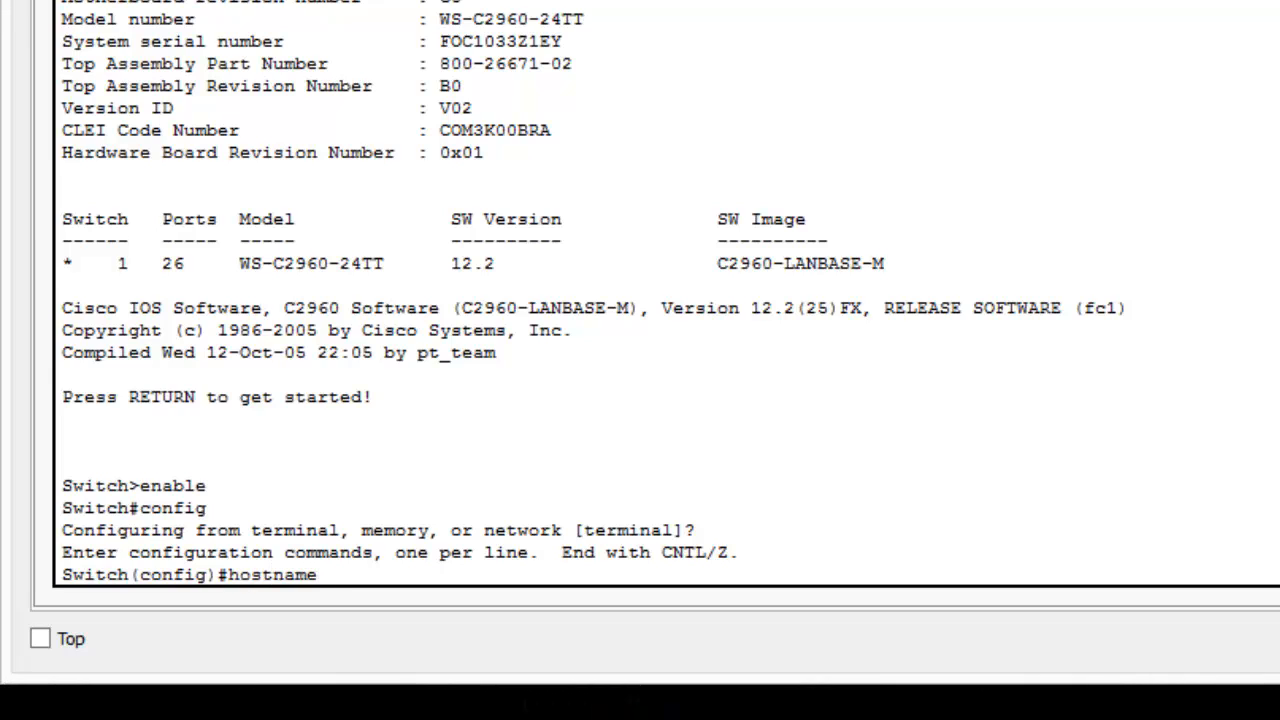
text( SW1)
key(Return)
text(e)
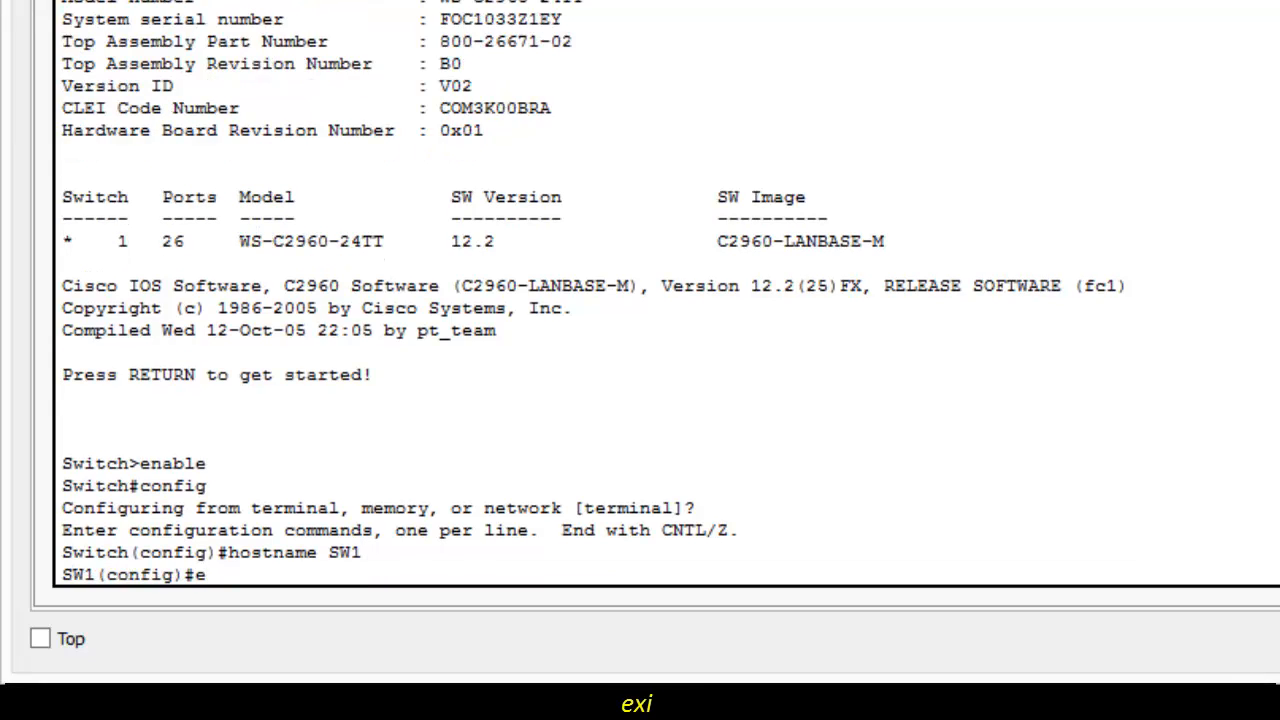
text(xit)
key(Return)
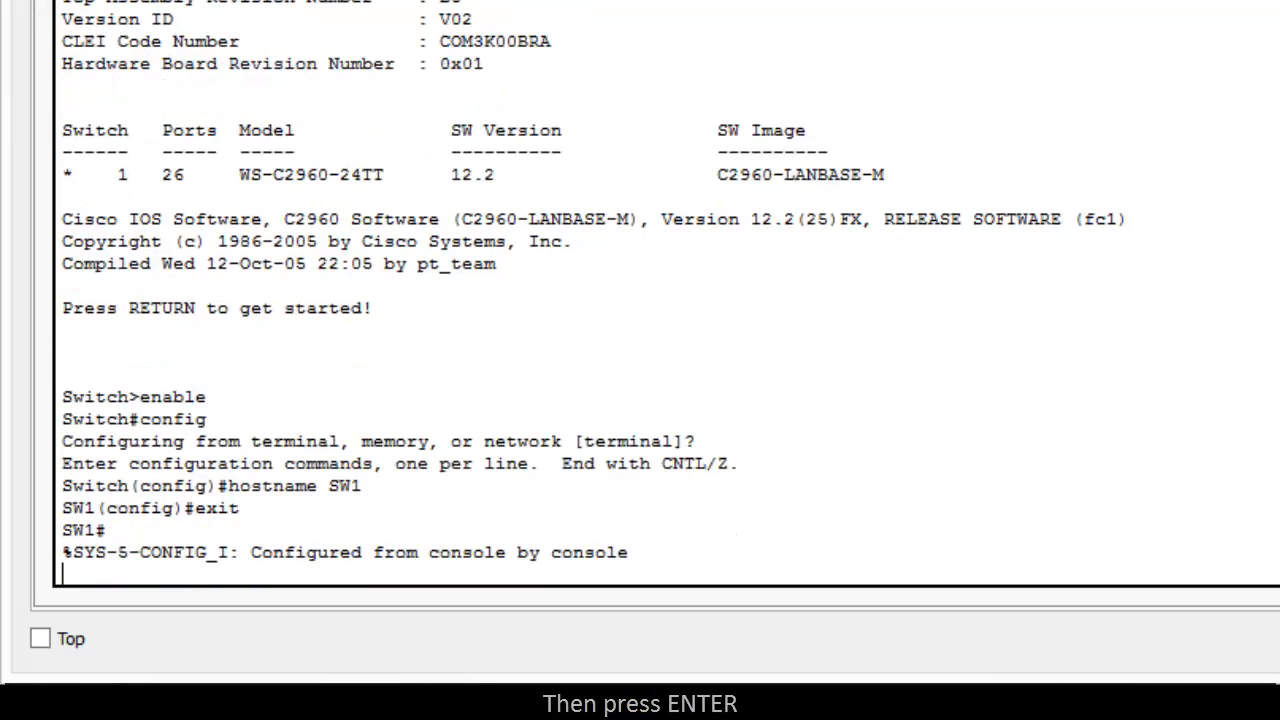
key(Return)
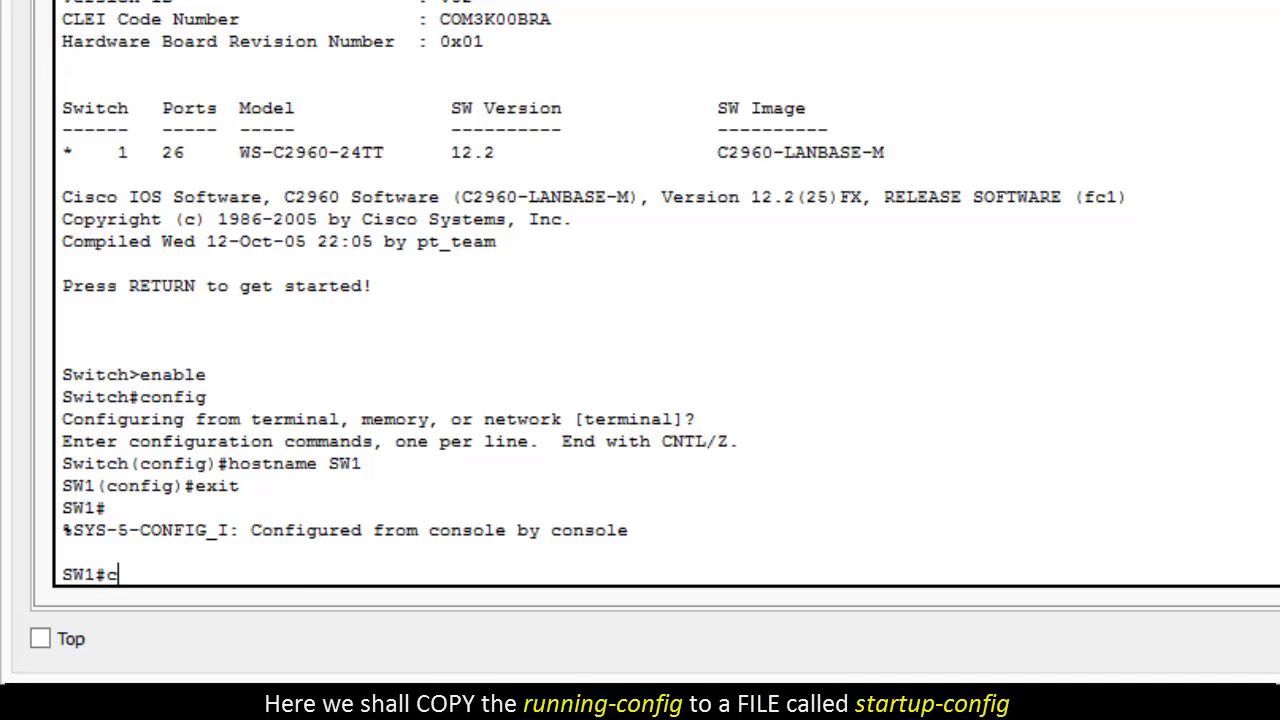
Step: Save the settings with copy running-config startup-config, accepting the default destination filename
text(copy)
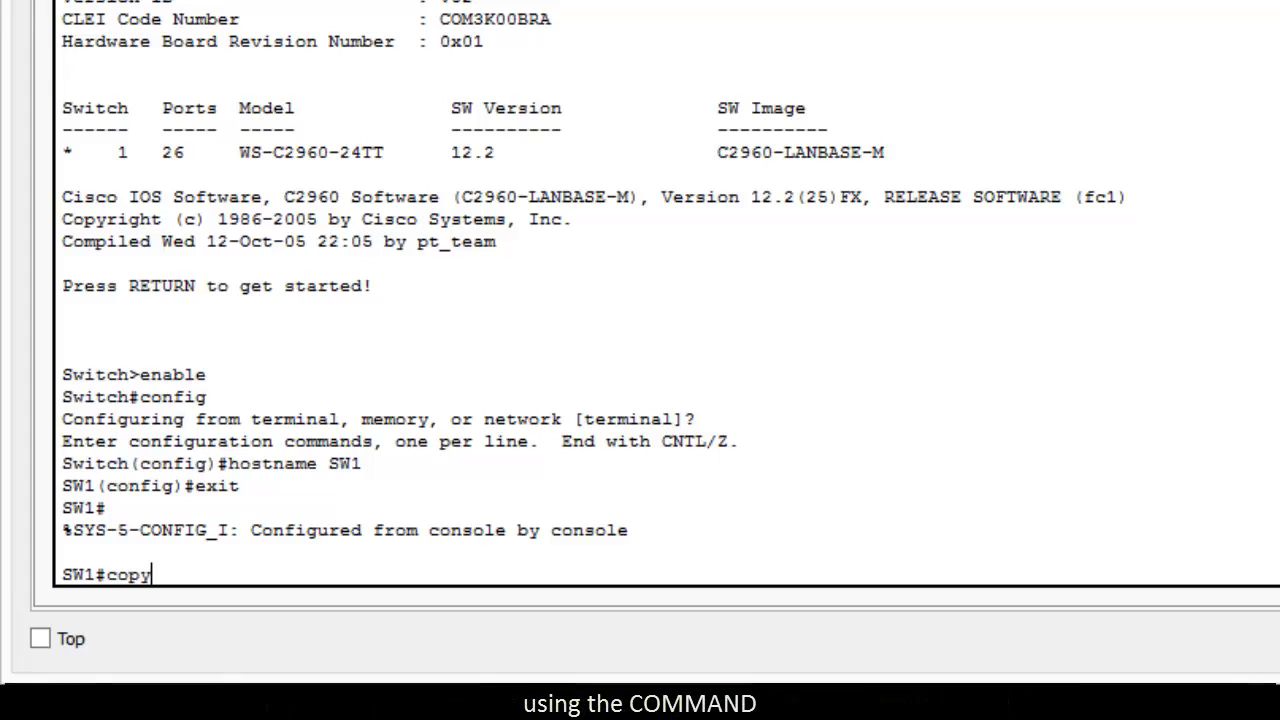
text( runnin)
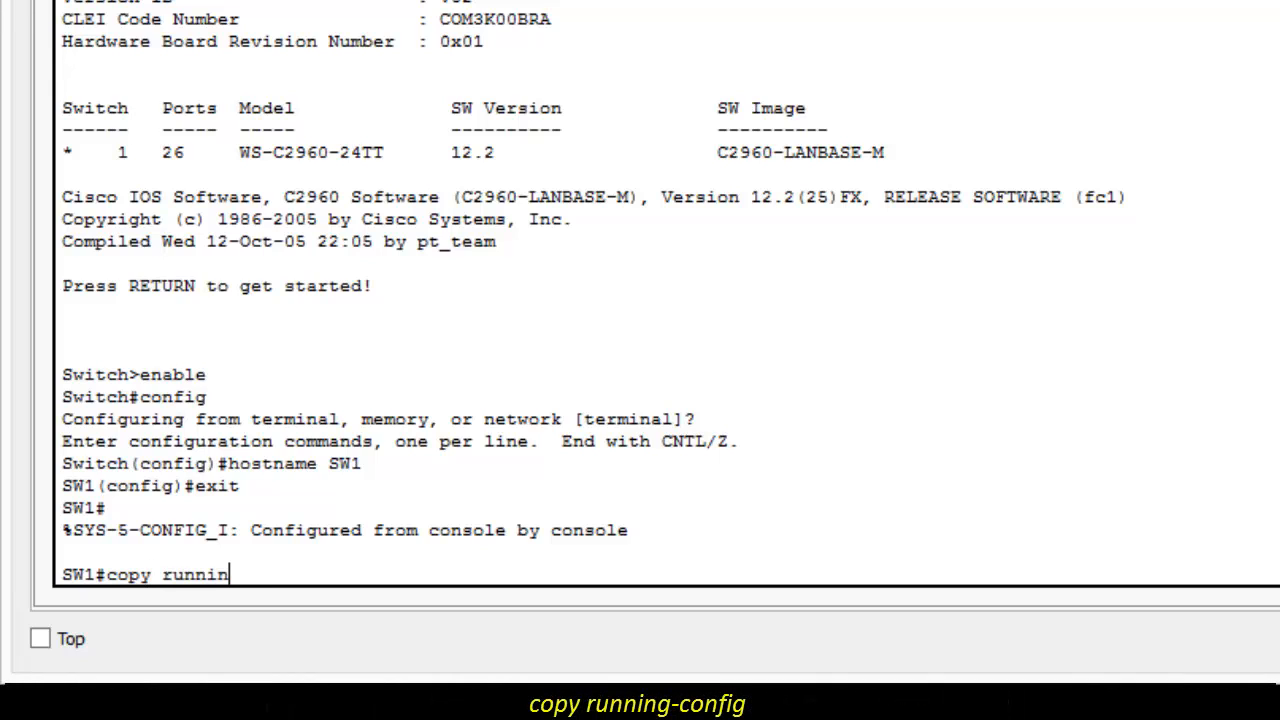
text(g-co)
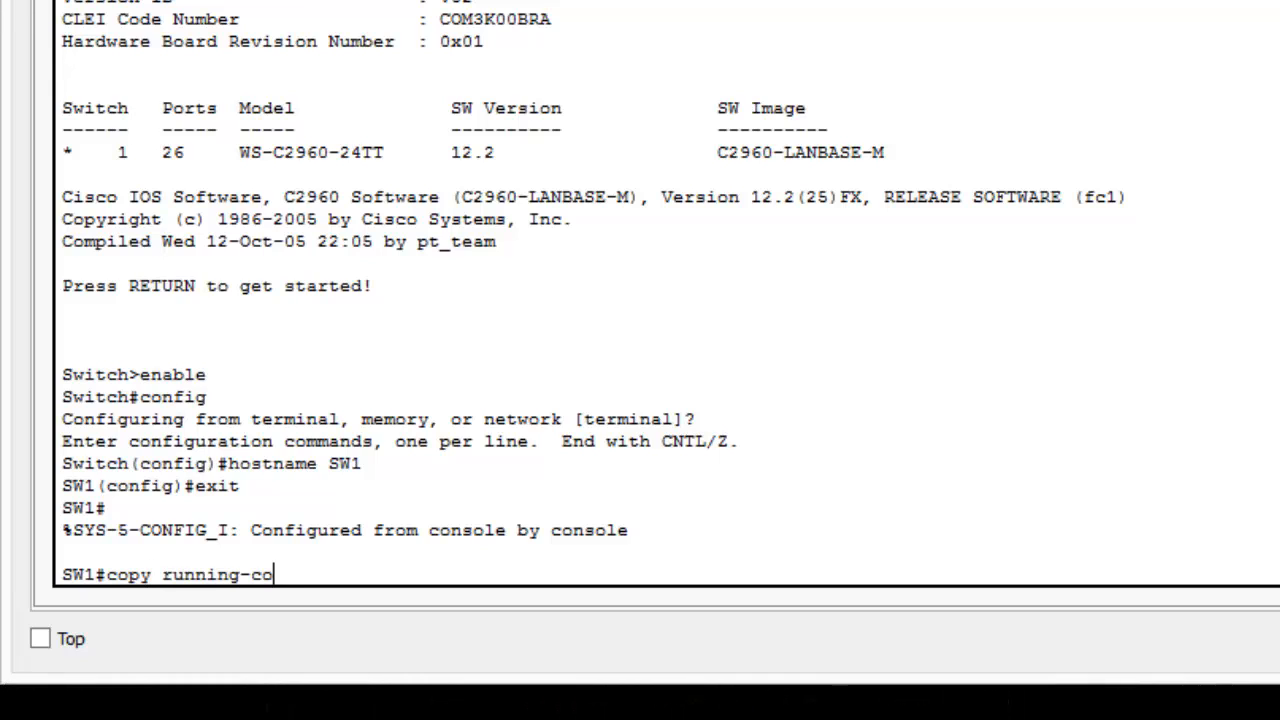
text(nfig)
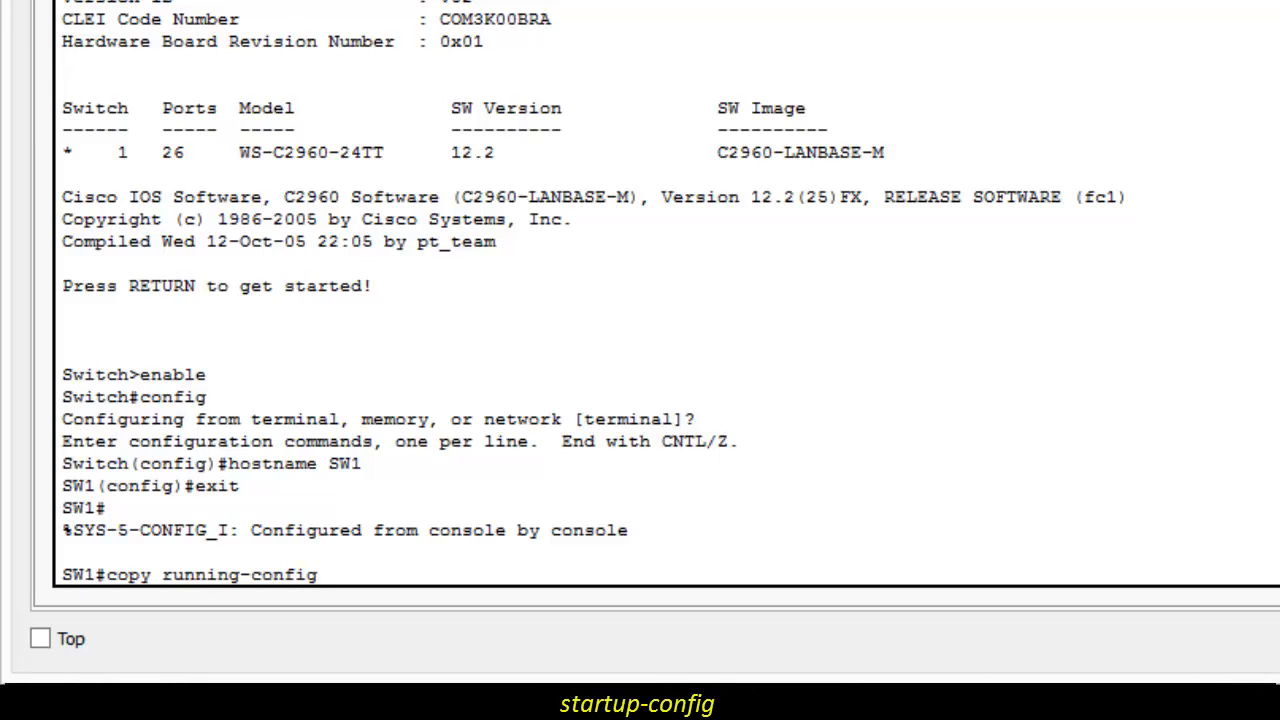
text( startup-confi)
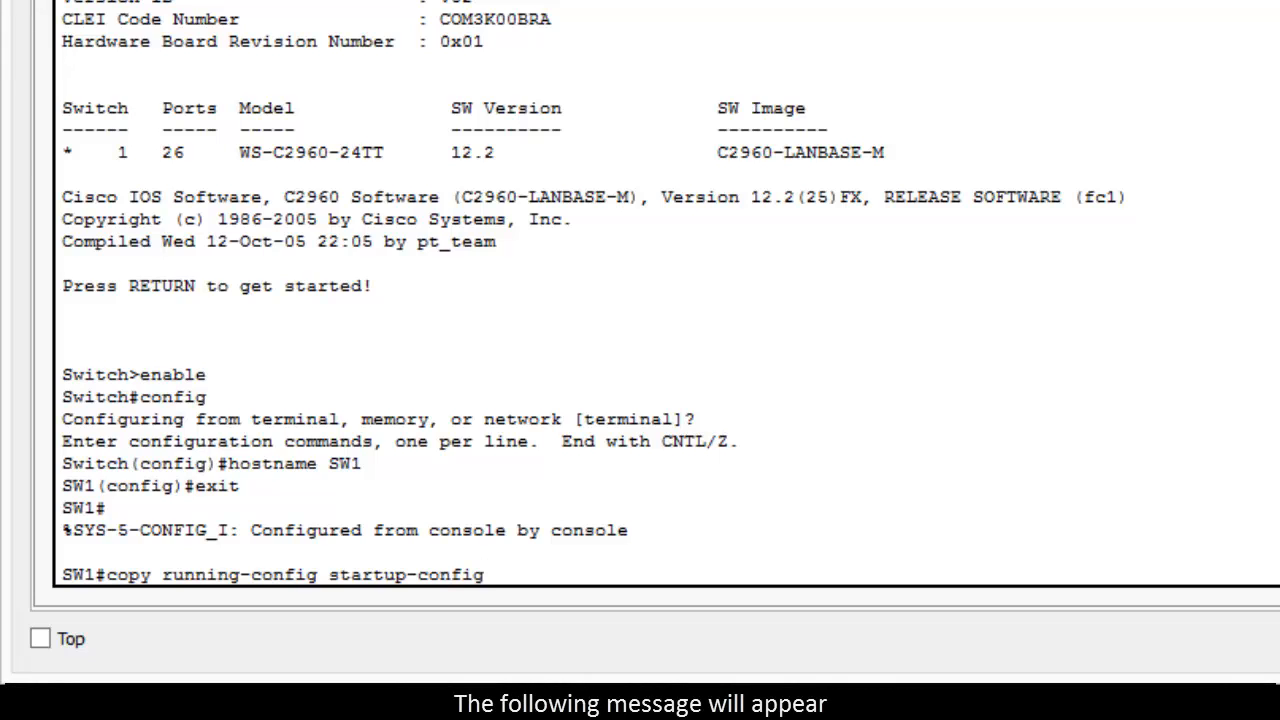
text(g)
key(Return)
key(Return)
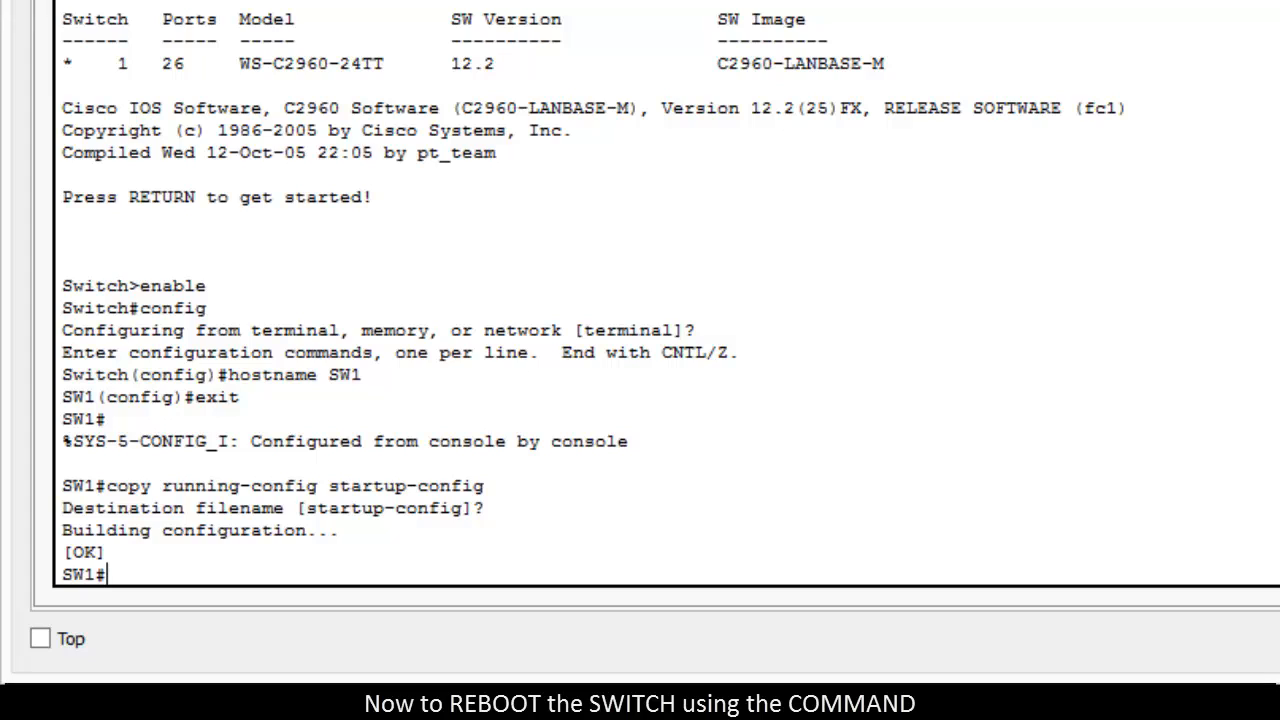
Step: Reboot SW1 with the reload command and confirm the reload
text(reload)
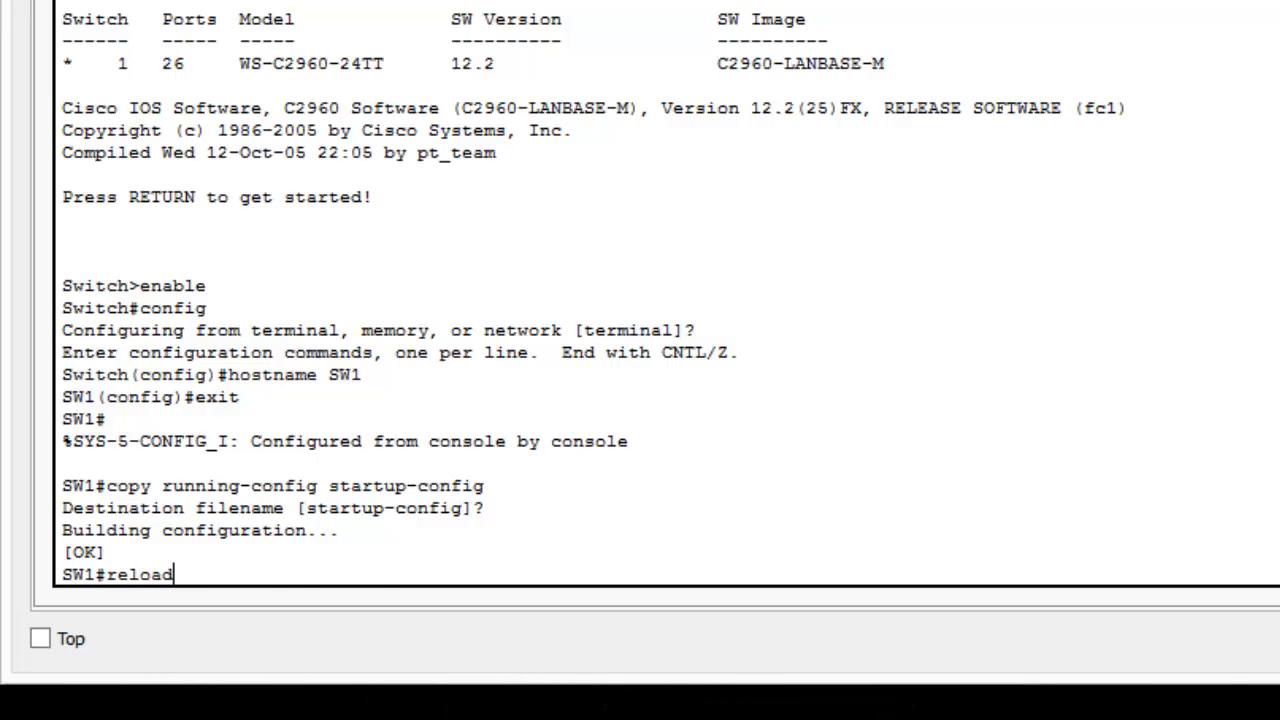
key(Return)
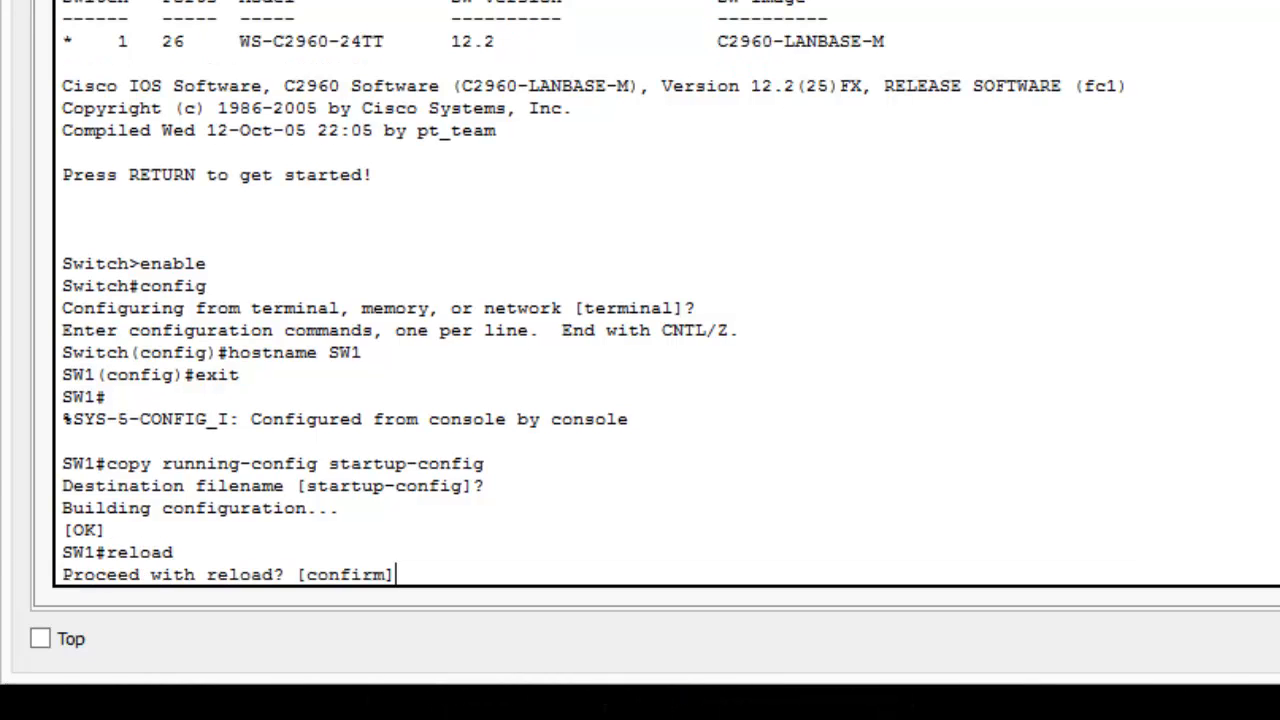
key(Return)
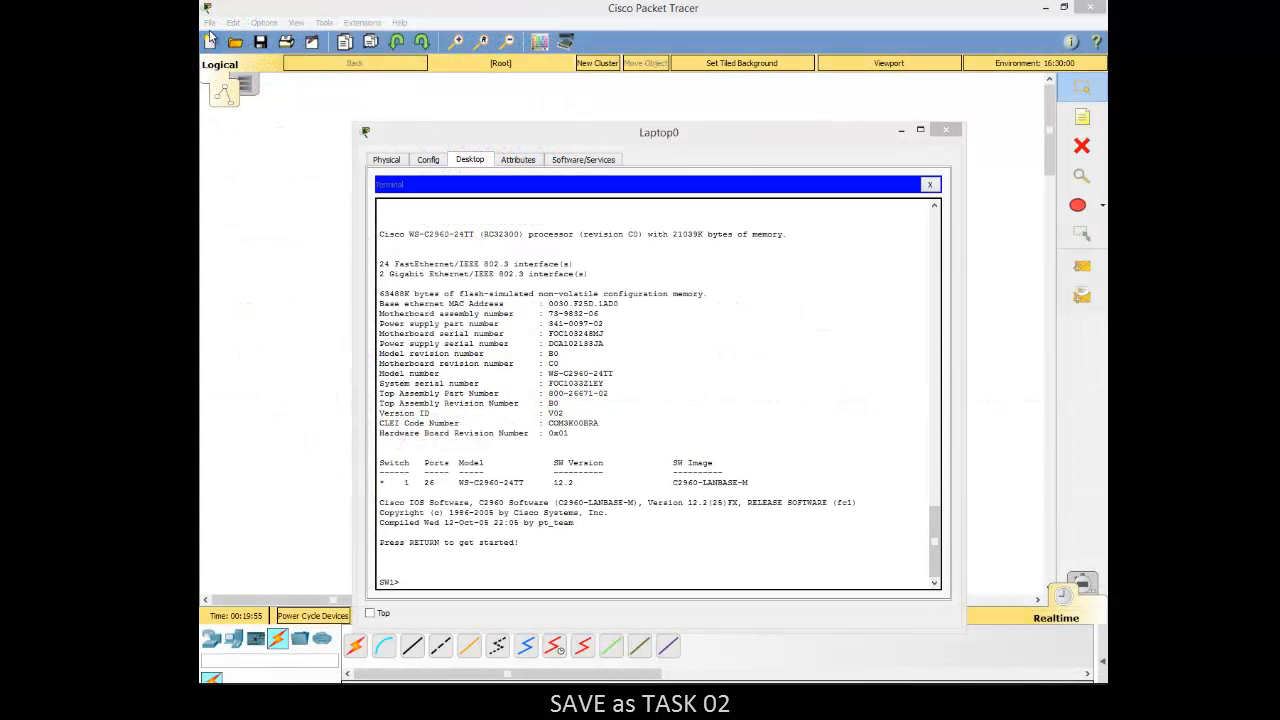
Step: Save the network file under the new name Task 02 in the Cisco Packet Tracer folder, basing the name on Task 01
click(210, 22)
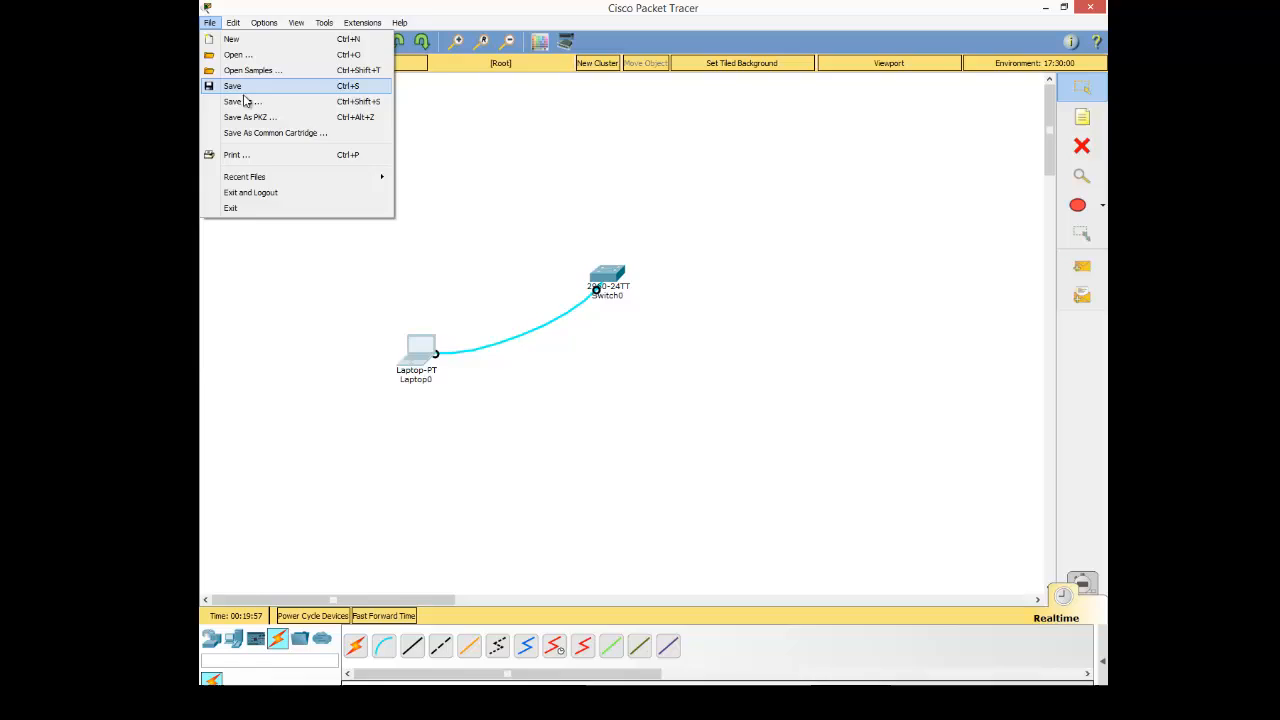
click(246, 99)
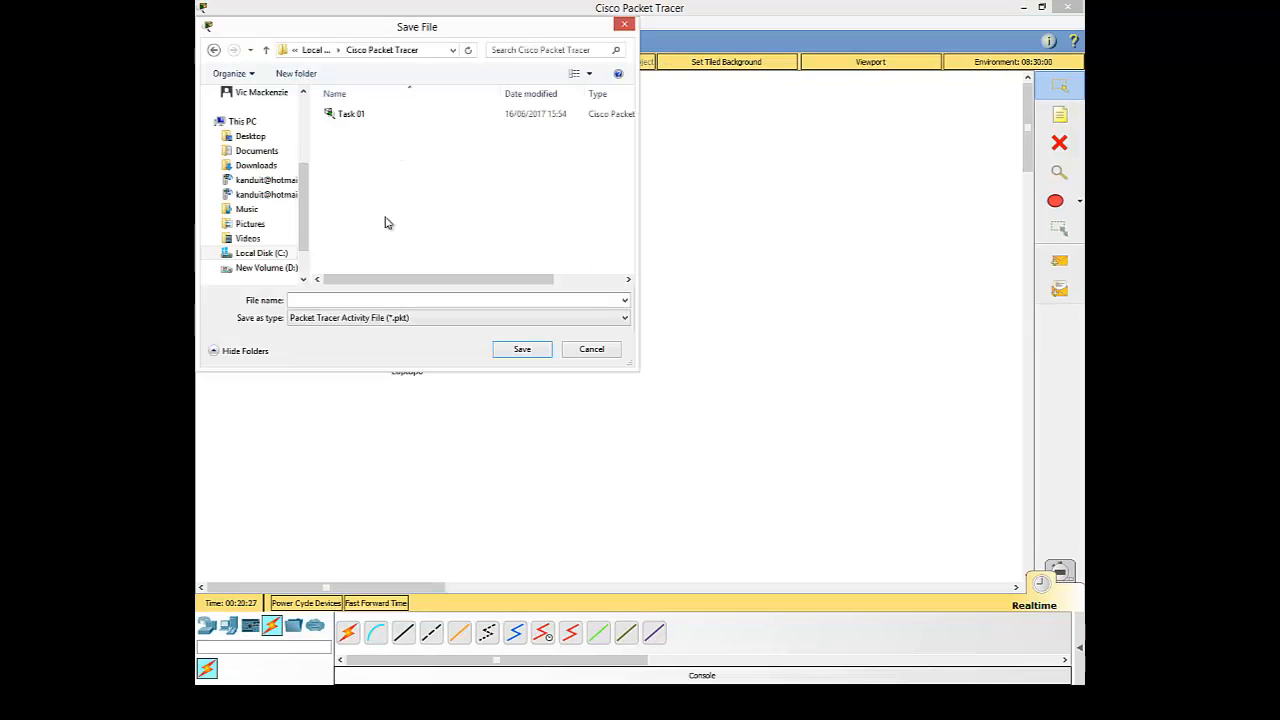
click(352, 114)
click(318, 300)
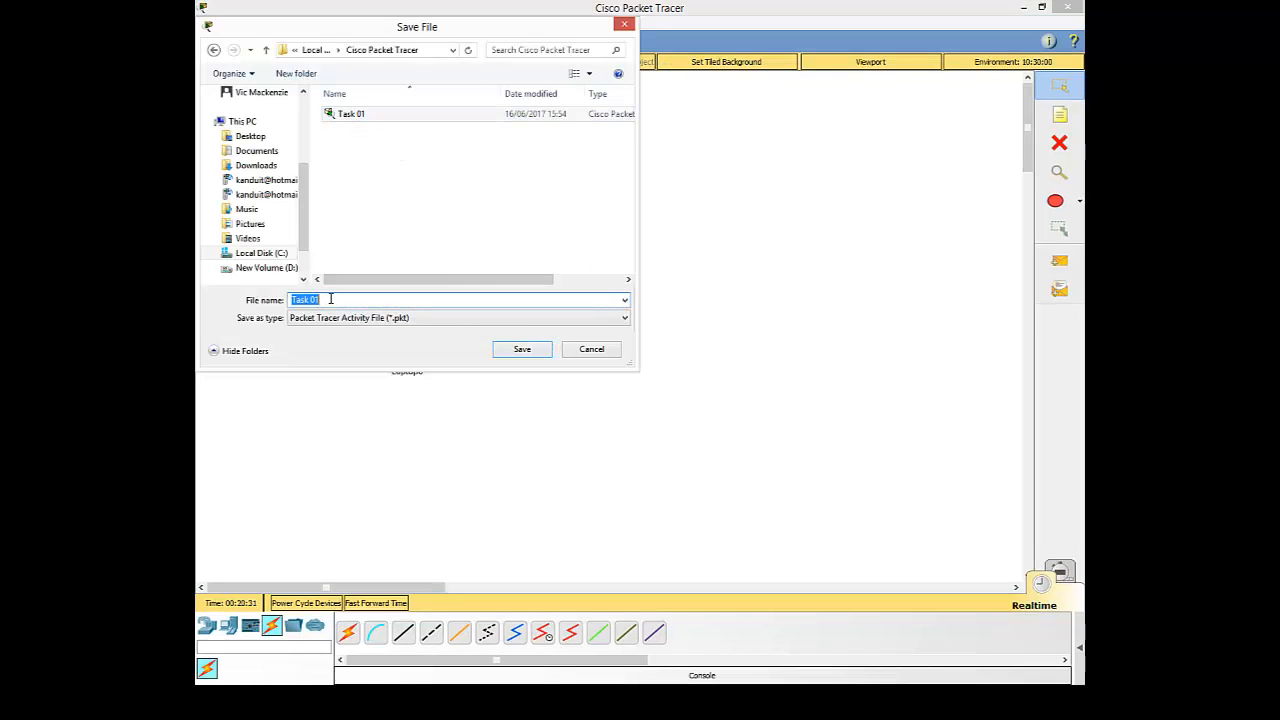
click(331, 300)
key(BackSpace)
text(2)
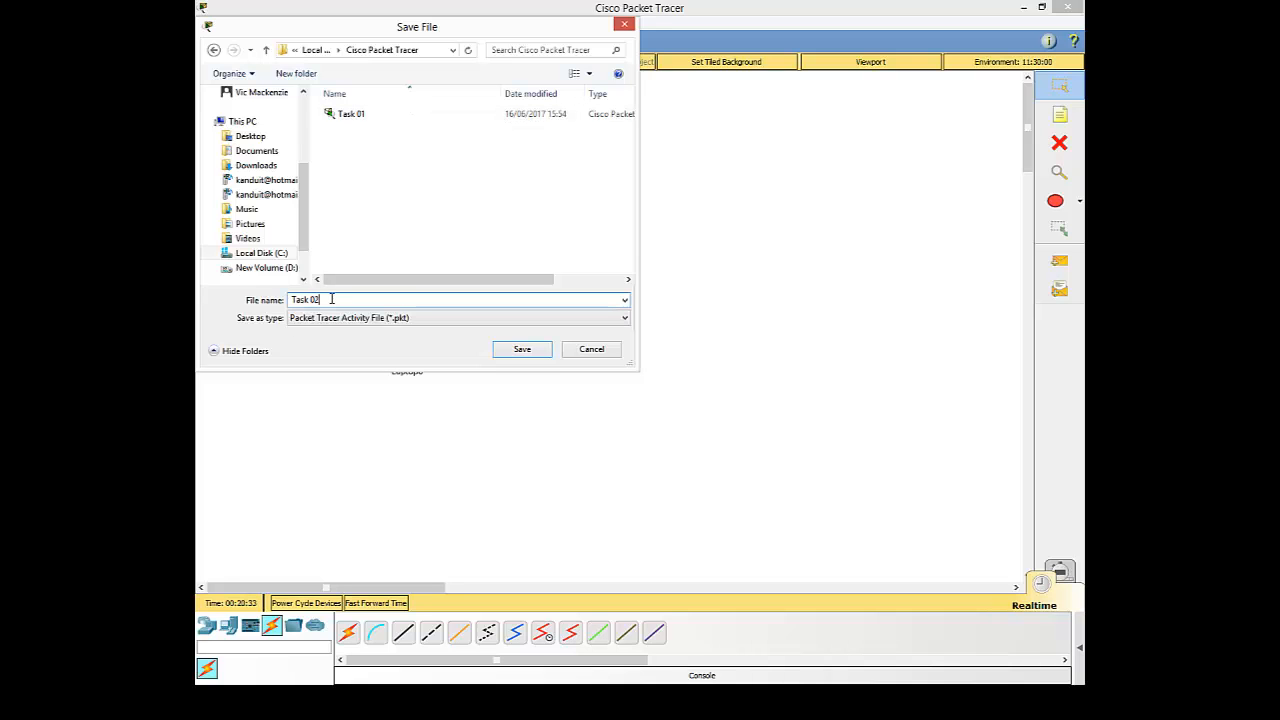
click(527, 347)
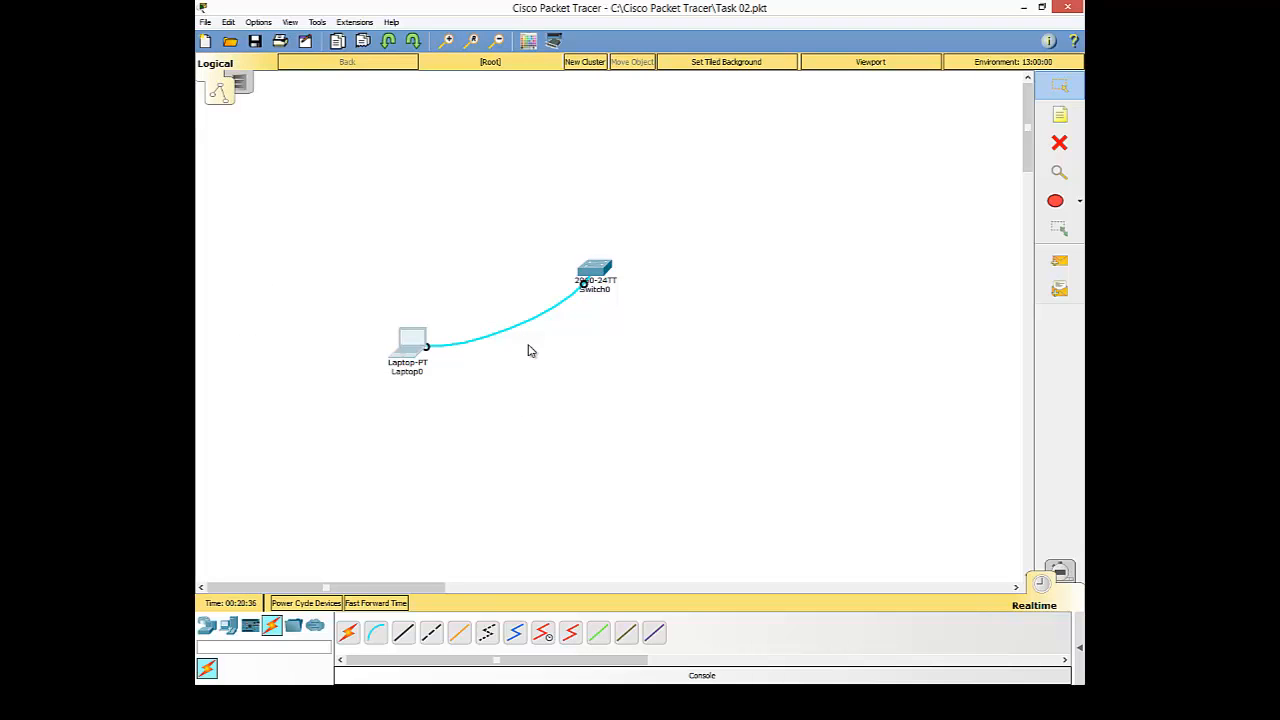